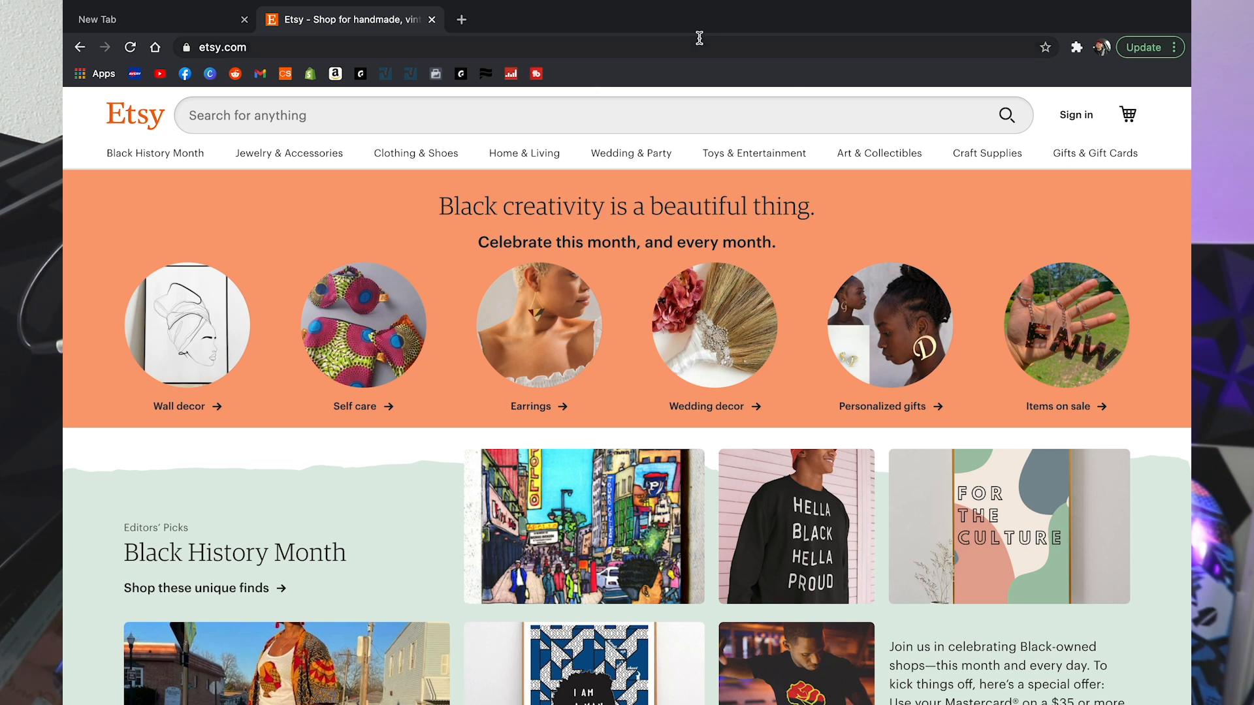
Step: Open the sign-in form and autofill the saved account's email and password
click(1071, 115)
text(jeff)
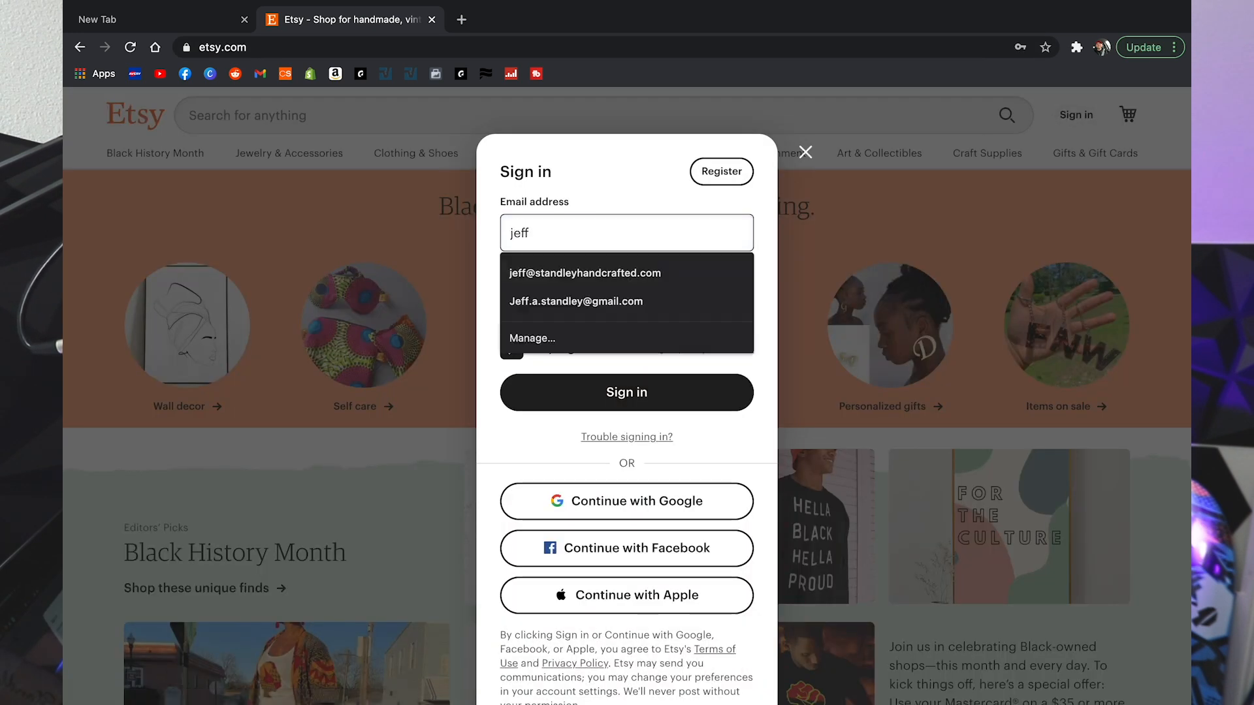
key(Down)
key(Return)
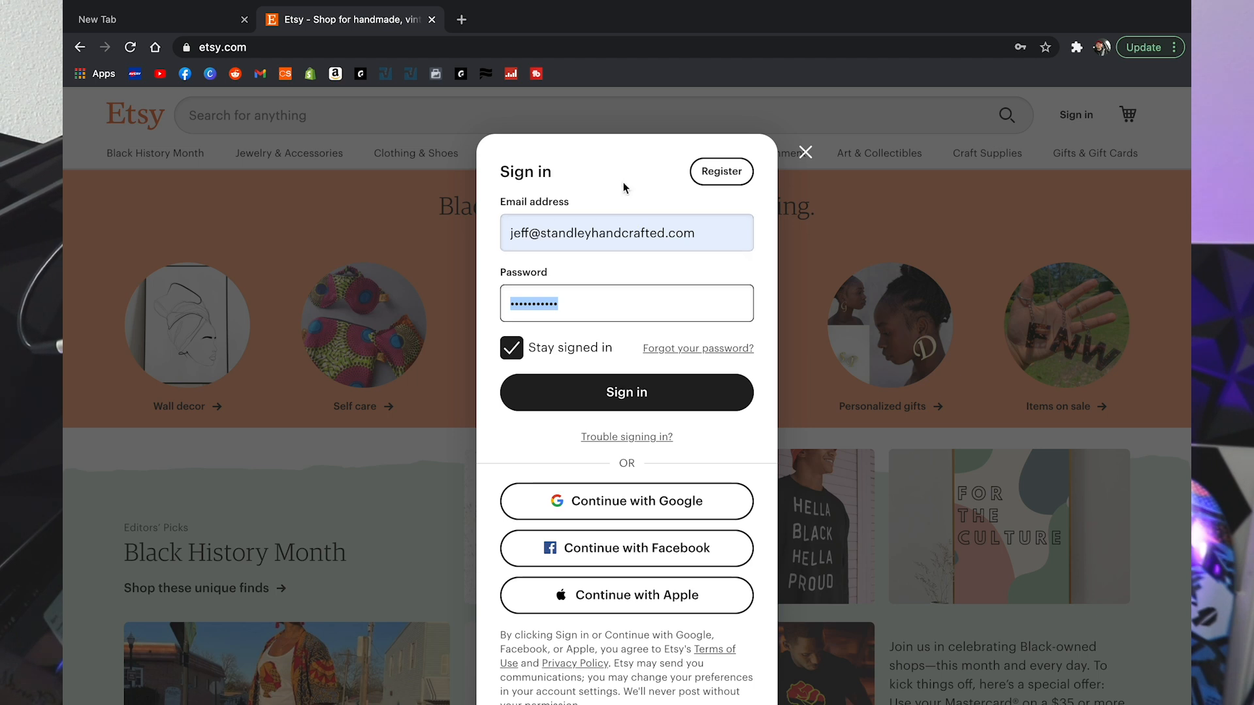
Step: Clear the stray email text, refill the saved account and submit the sign-in
click(716, 173)
text(mallorist)
key(BackSpace)
key(BackSpace)
key(BackSpace)
key(BackSpace)
key(BackSpace)
key(BackSpace)
key(BackSpace)
key(BackSpace)
key(BackSpace)
click(712, 214)
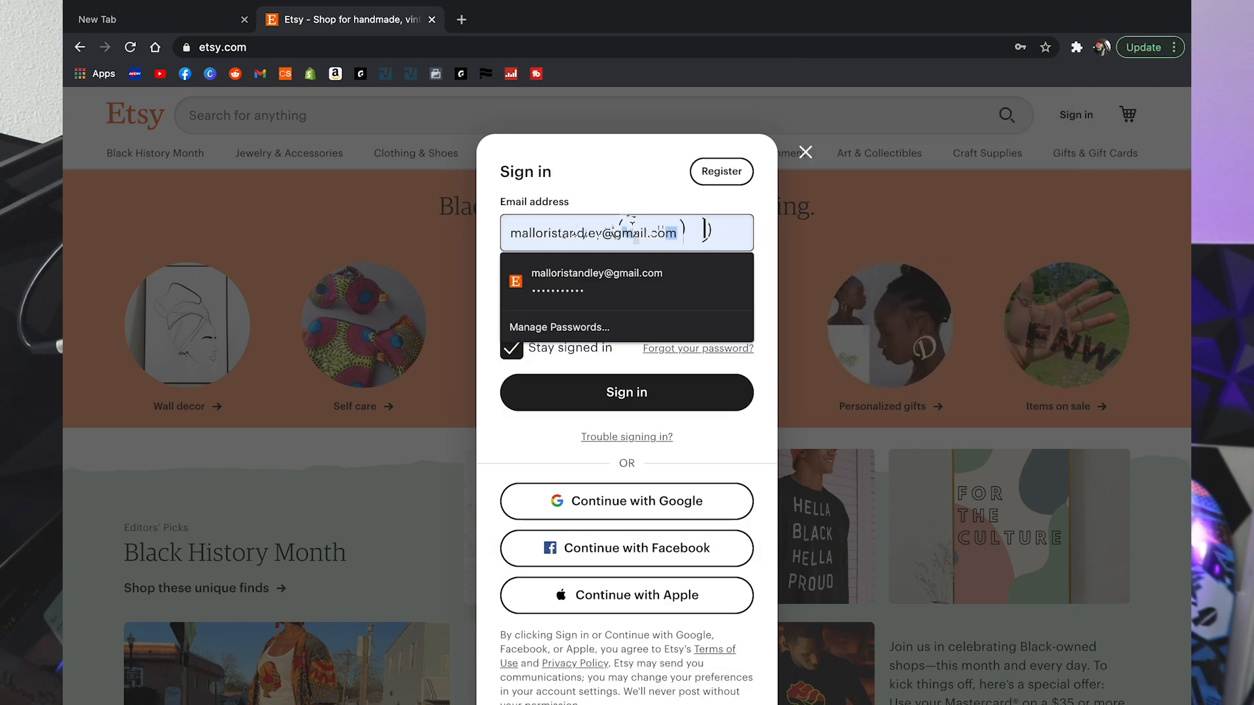
key(BackSpace)
key(BackSpace)
key(BackSpace)
key(BackSpace)
key(BackSpace)
key(BackSpace)
key(BackSpace)
key(BackSpace)
key(BackSpace)
key(BackSpace)
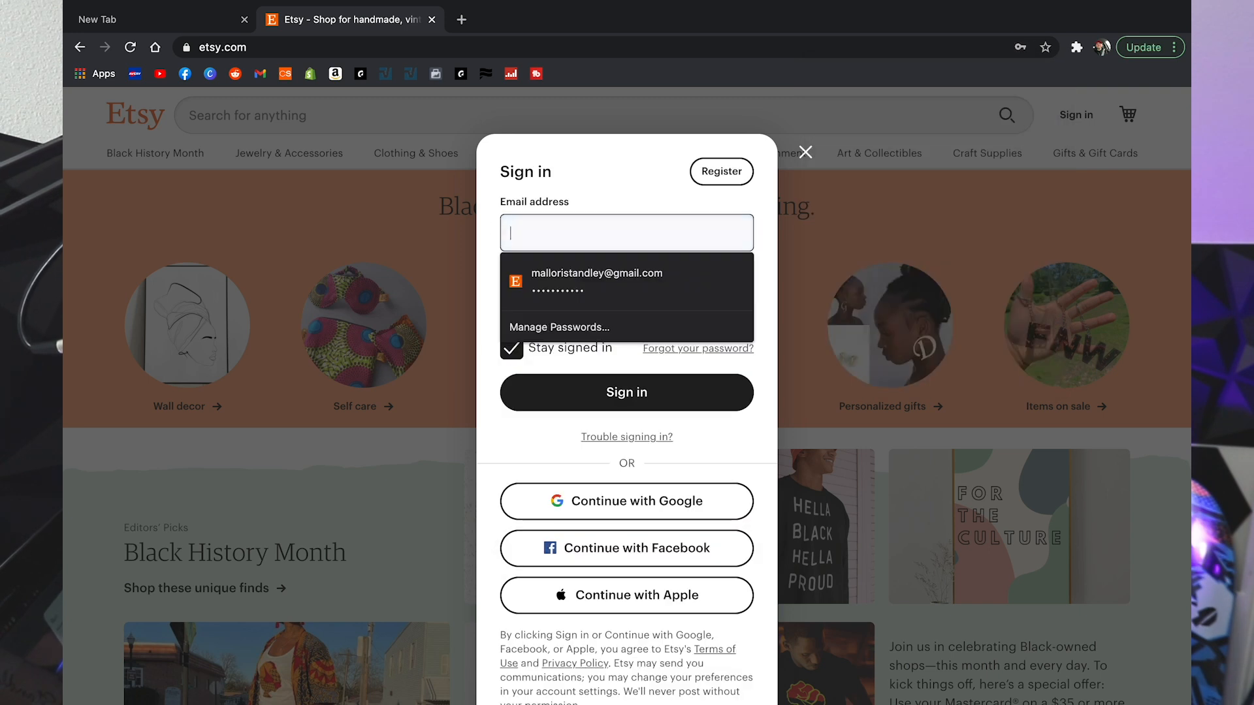
text(jeff)
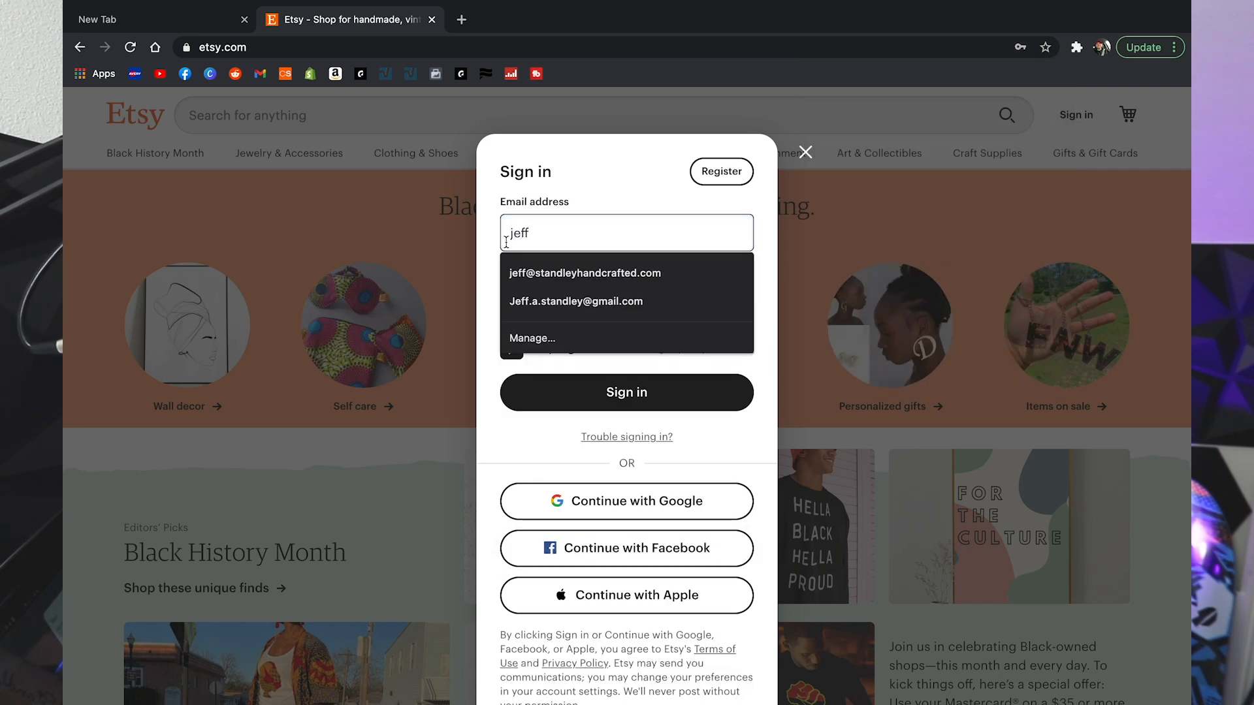
click(559, 273)
click(607, 391)
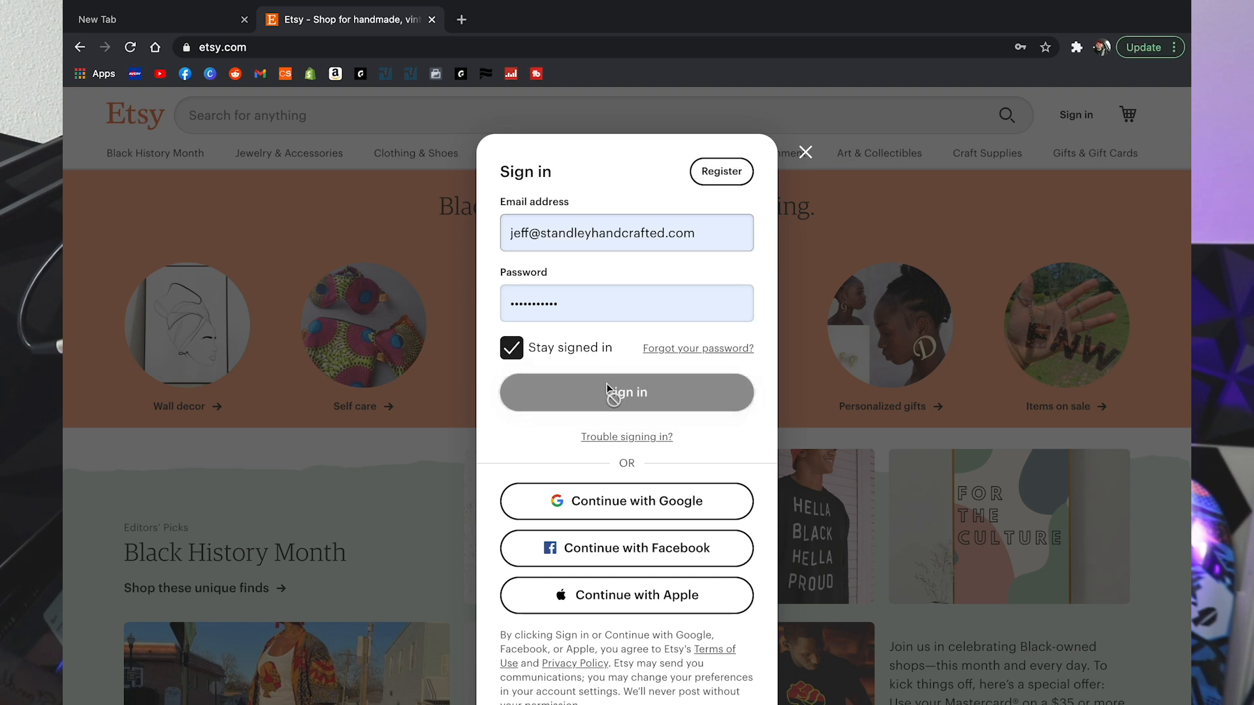
Step: Replace the rejected password with the correct one and sign in
double_click(600, 293)
key(BackSpace)
text(••)
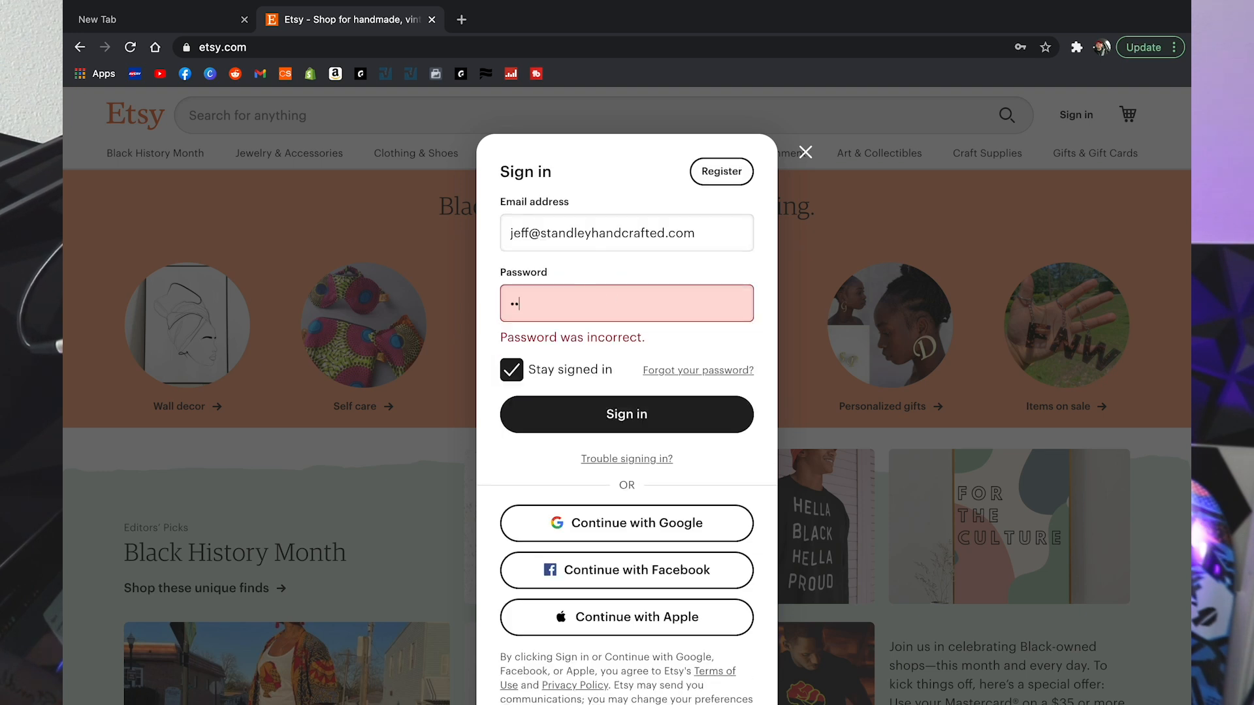
key(Return)
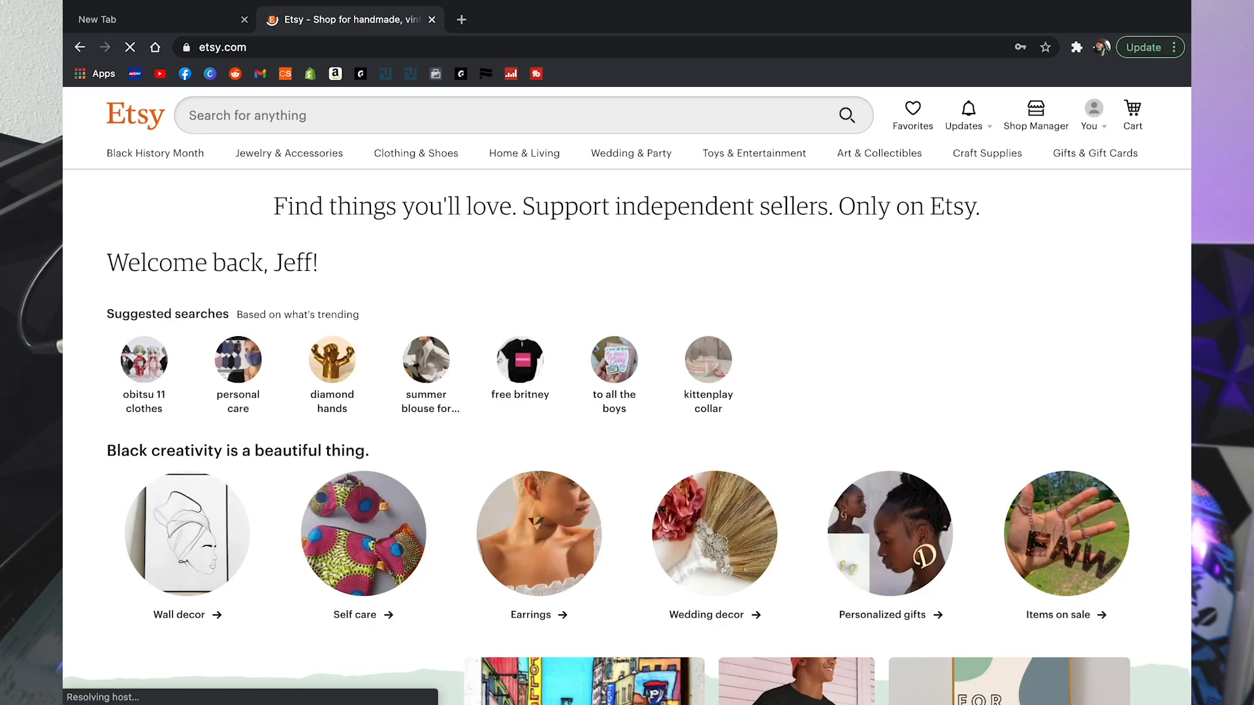
Step: Go to the Shop Manager area from the Etsy header
click(1090, 121)
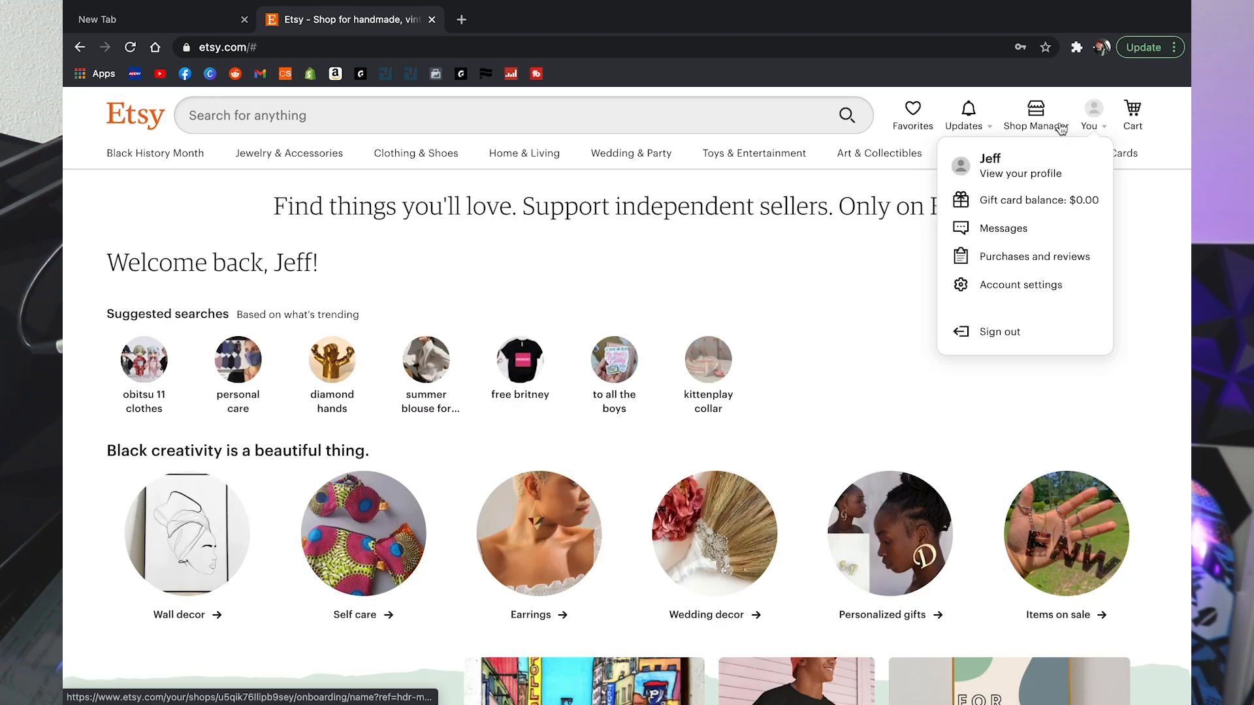
click(1122, 216)
click(1038, 120)
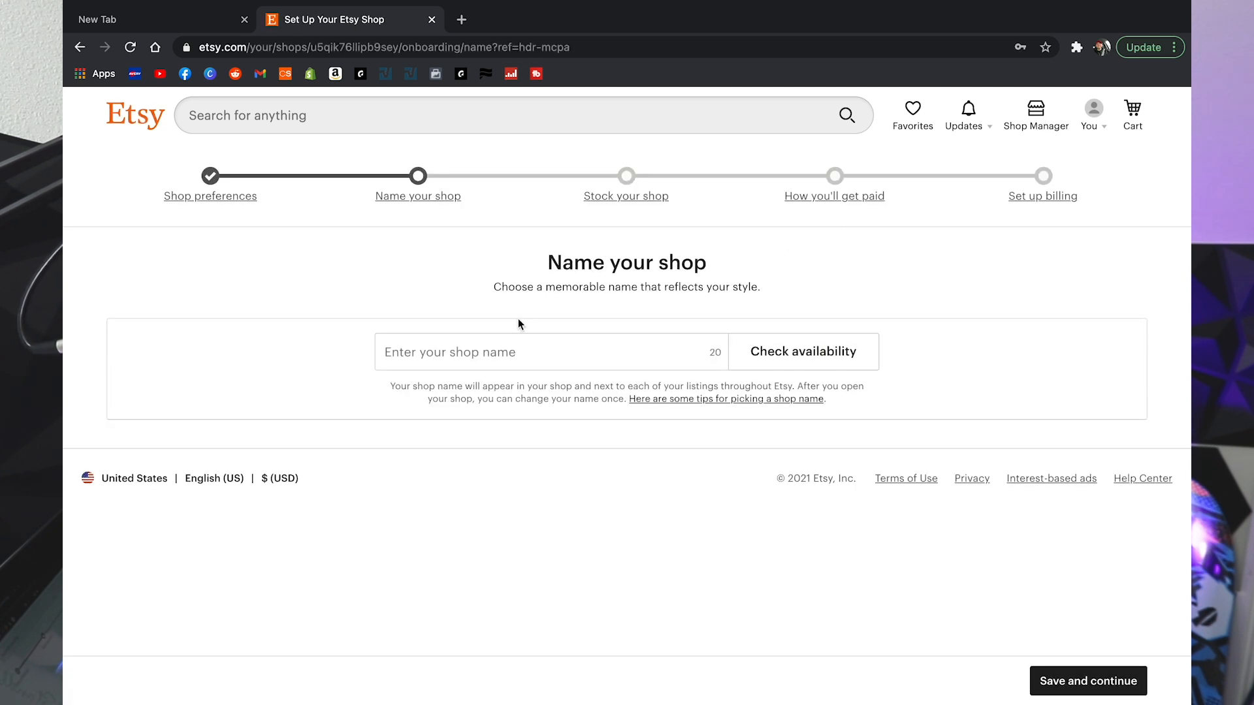
Step: Enter RevisionCandles as the shop name, confirm it's available, and save
click(553, 358)
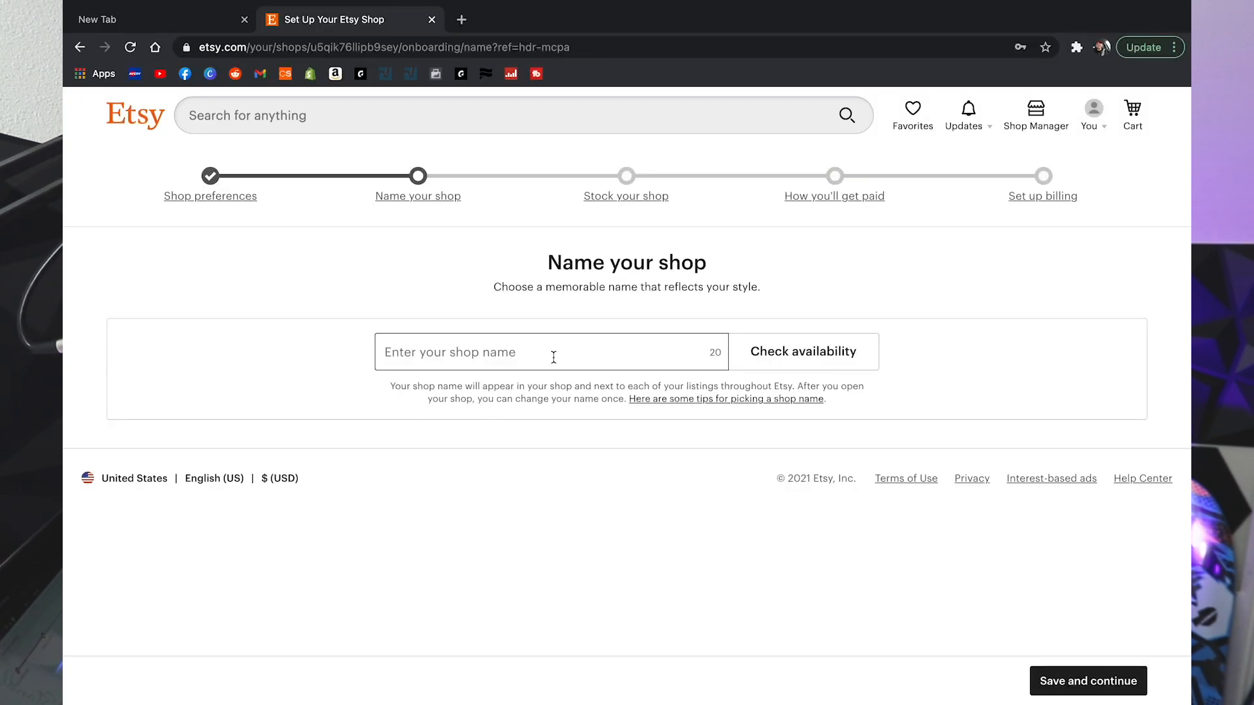
text(standleyhandcrafted)
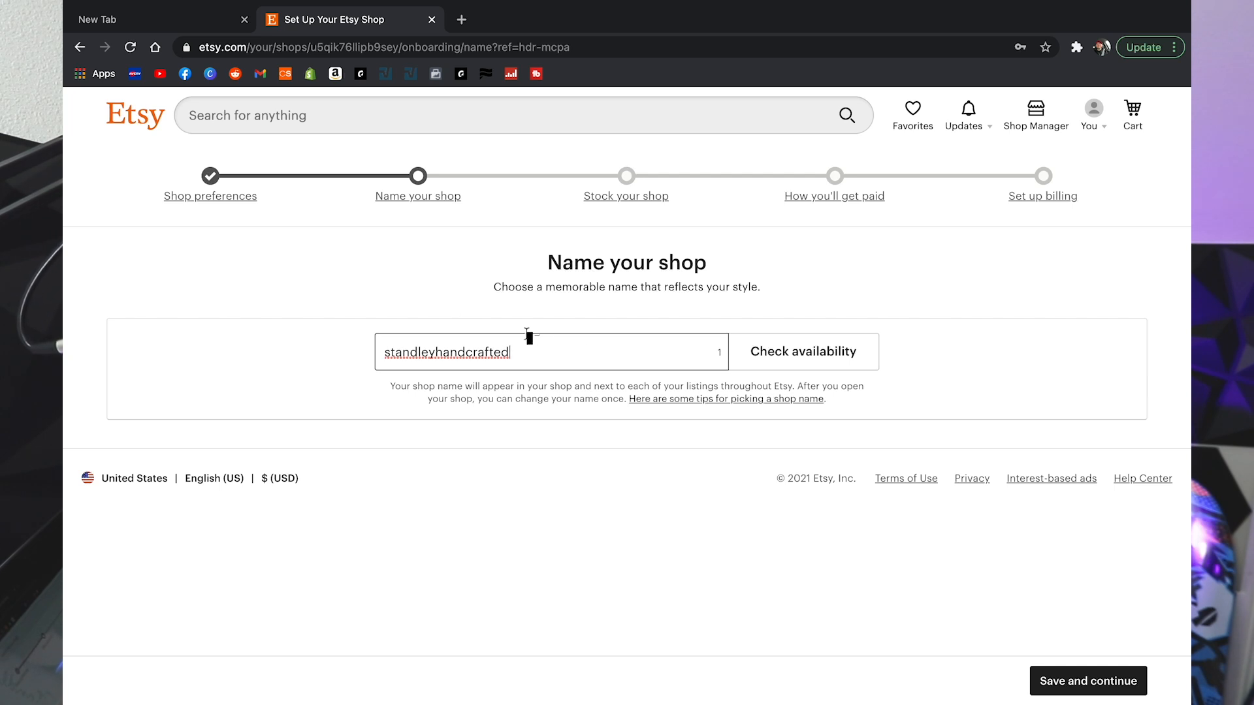
key(BackSpace)
key(BackSpace)
key(BackSpace)
key(BackSpace)
key(BackSpace)
key(BackSpace)
key(BackSpace)
key(BackSpace)
key(BackSpace)
key(BackSpace)
key(BackSpace)
key(BackSpace)
key(BackSpace)
key(BackSpace)
key(BackSpace)
key(BackSpace)
key(BackSpace)
key(BackSpace)
key(BackSpace)
text(RevisionCandles)
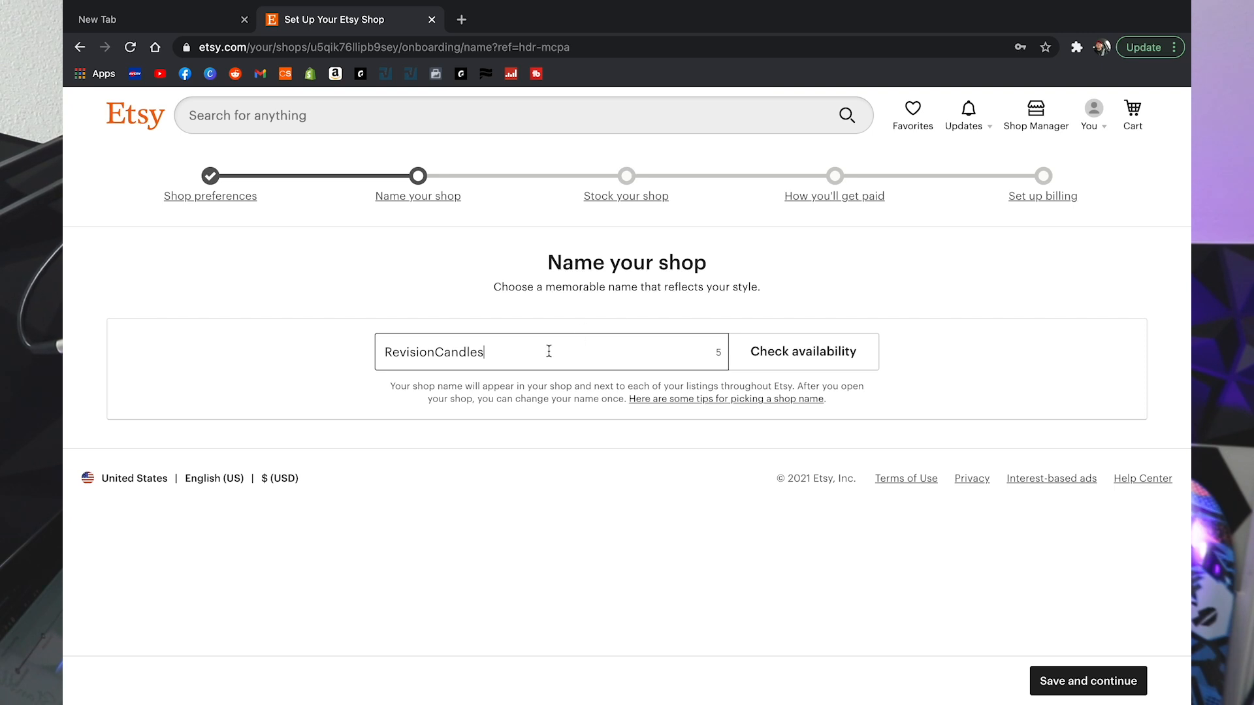
click(823, 353)
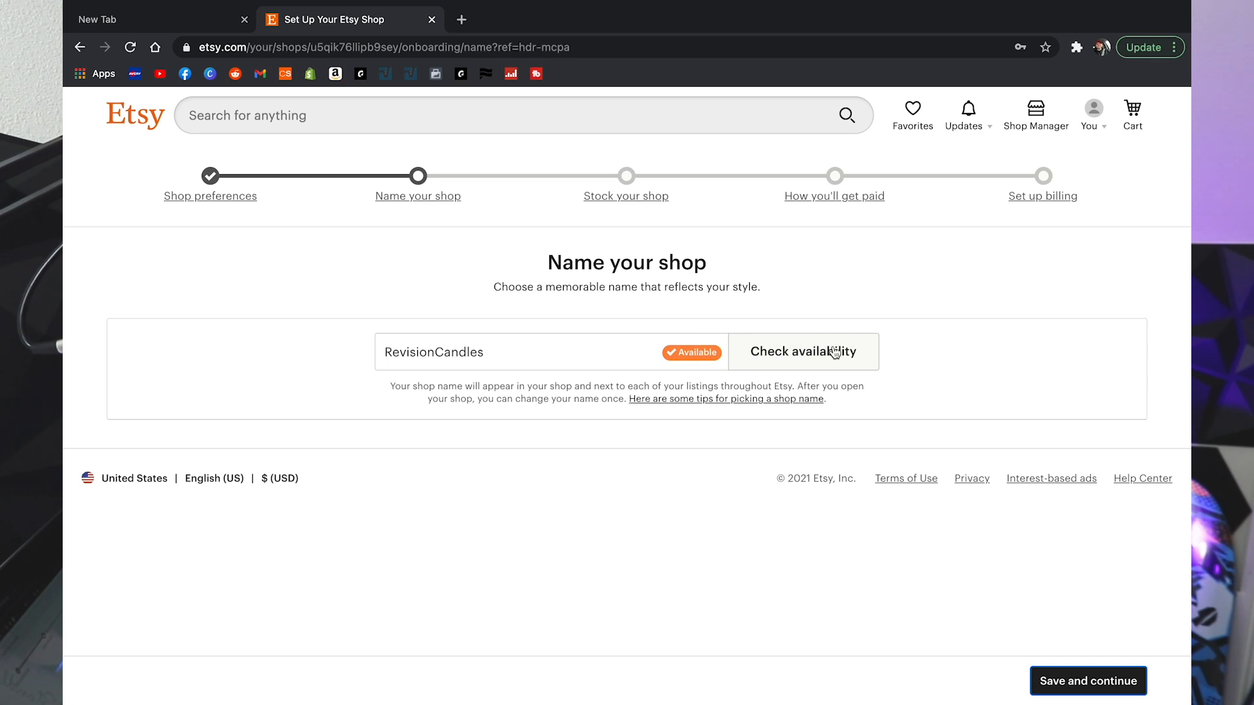
click(1082, 685)
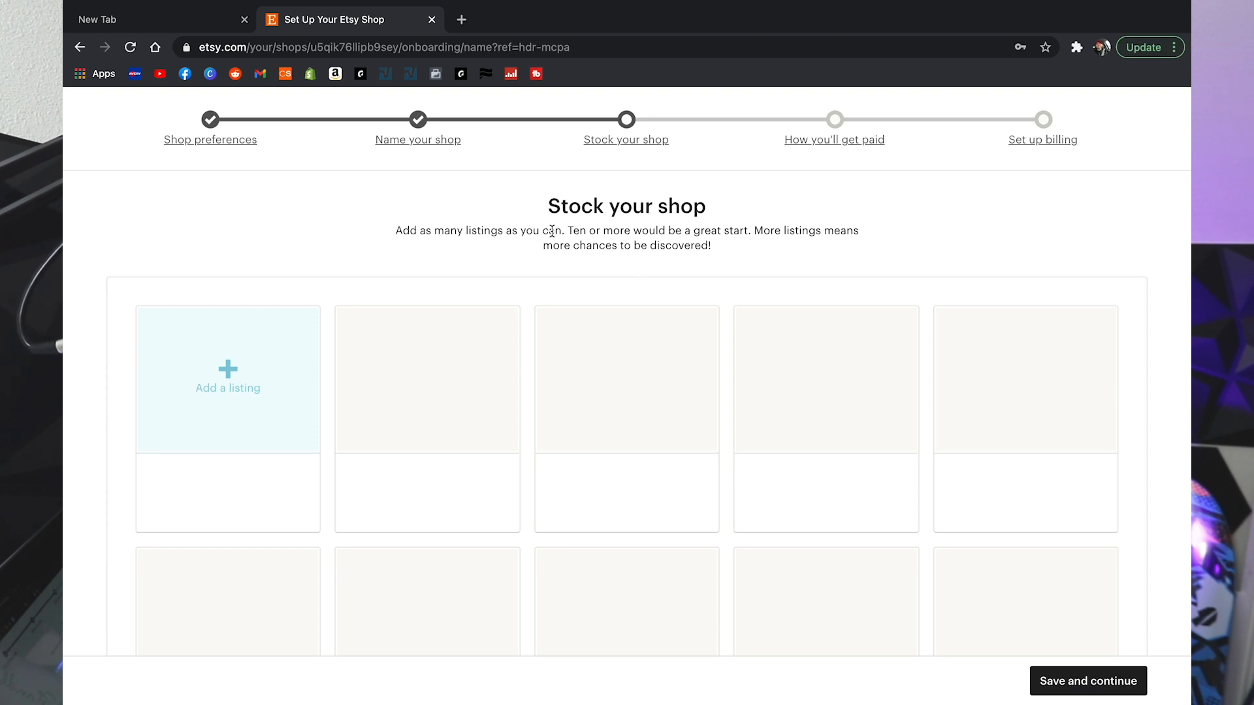
Step: Start a new listing and upload the black candle photo
click(233, 381)
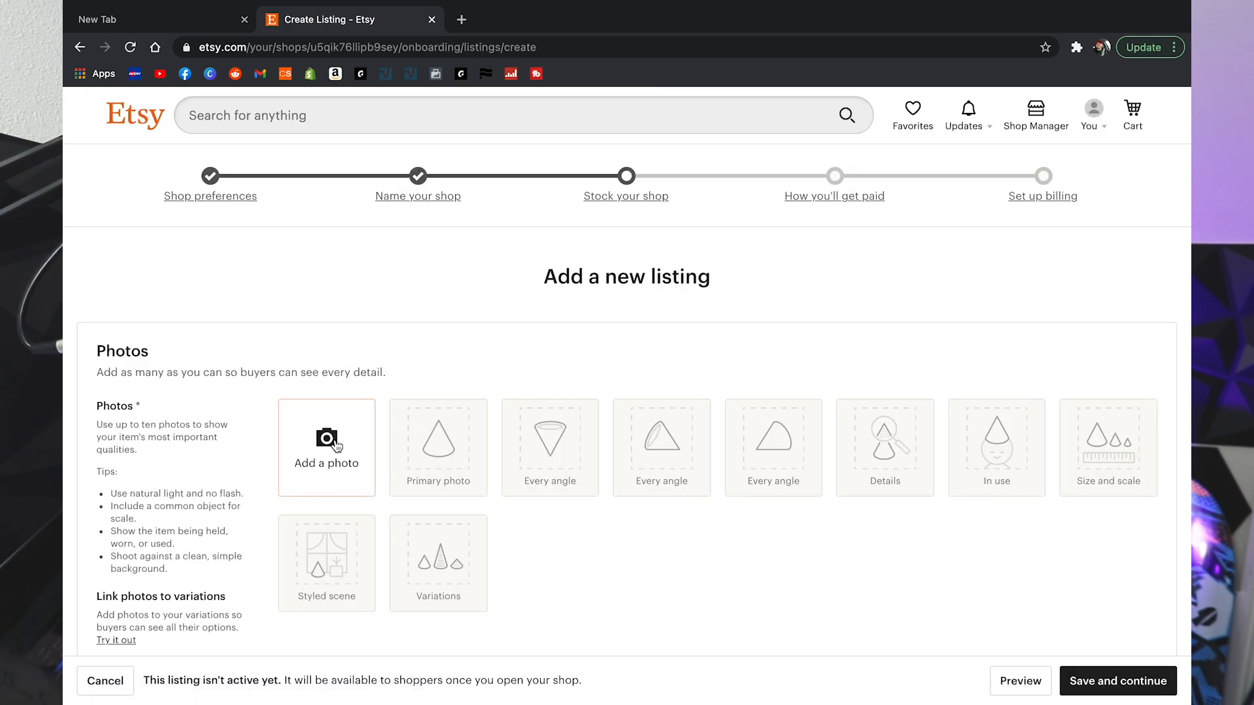
scroll(334, 444, down, 1)
click(331, 413)
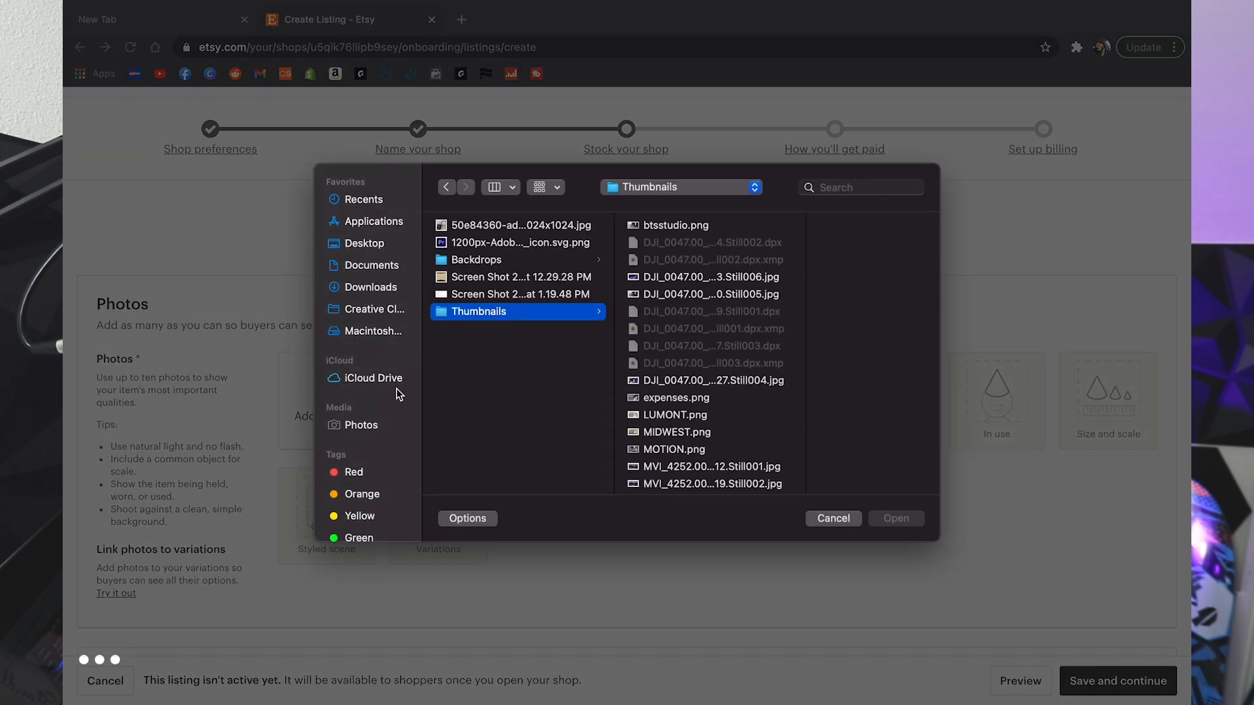
click(493, 226)
click(893, 517)
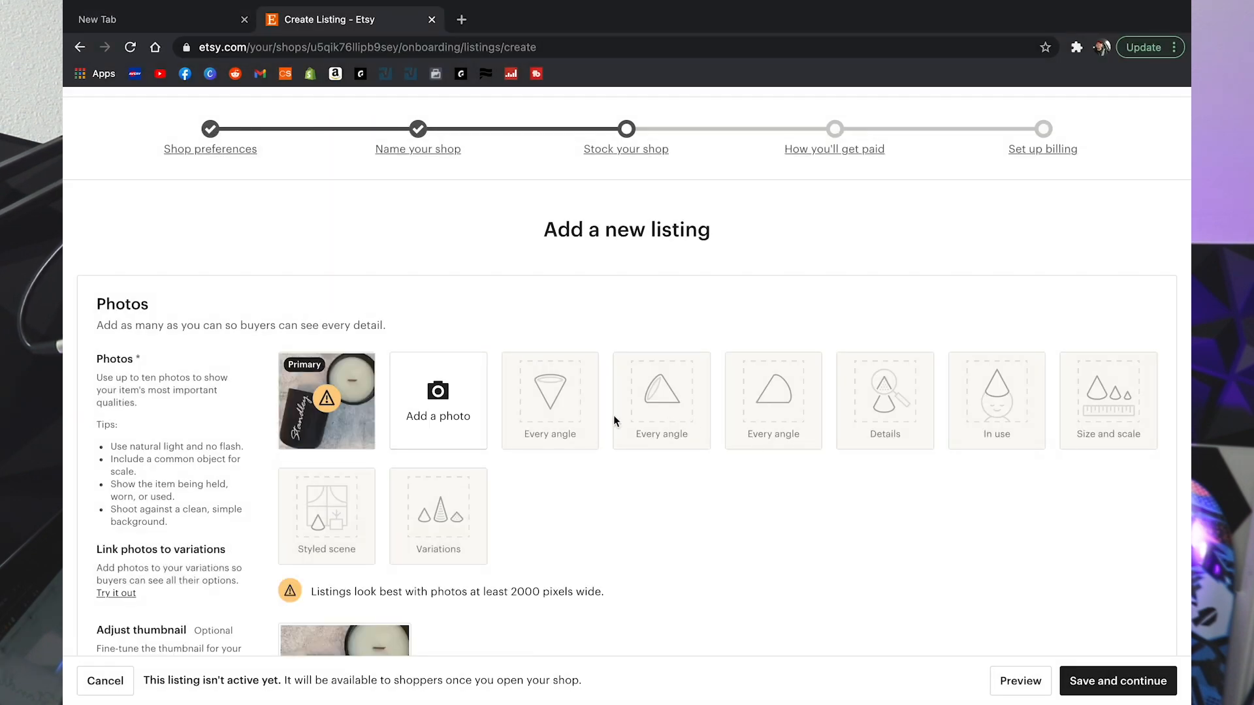
Step: Zoom the thumbnail in slightly, recenter the candle, and save it
scroll(649, 450, down, 3)
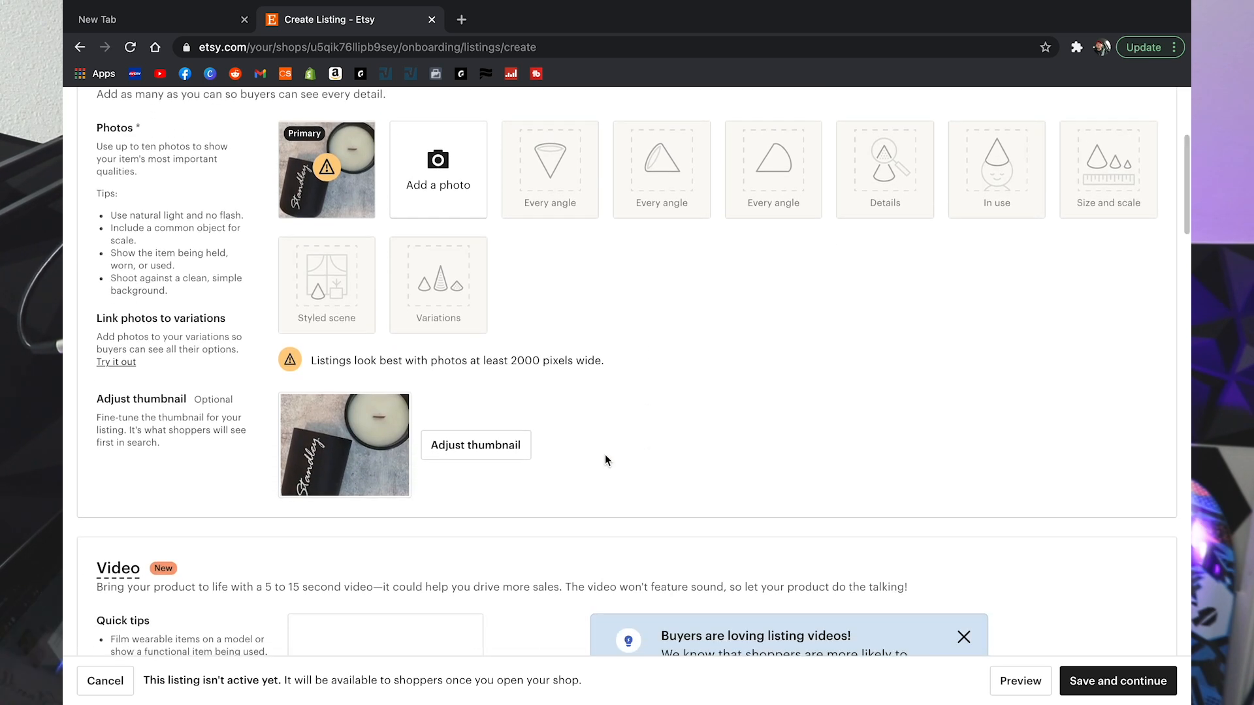
click(487, 447)
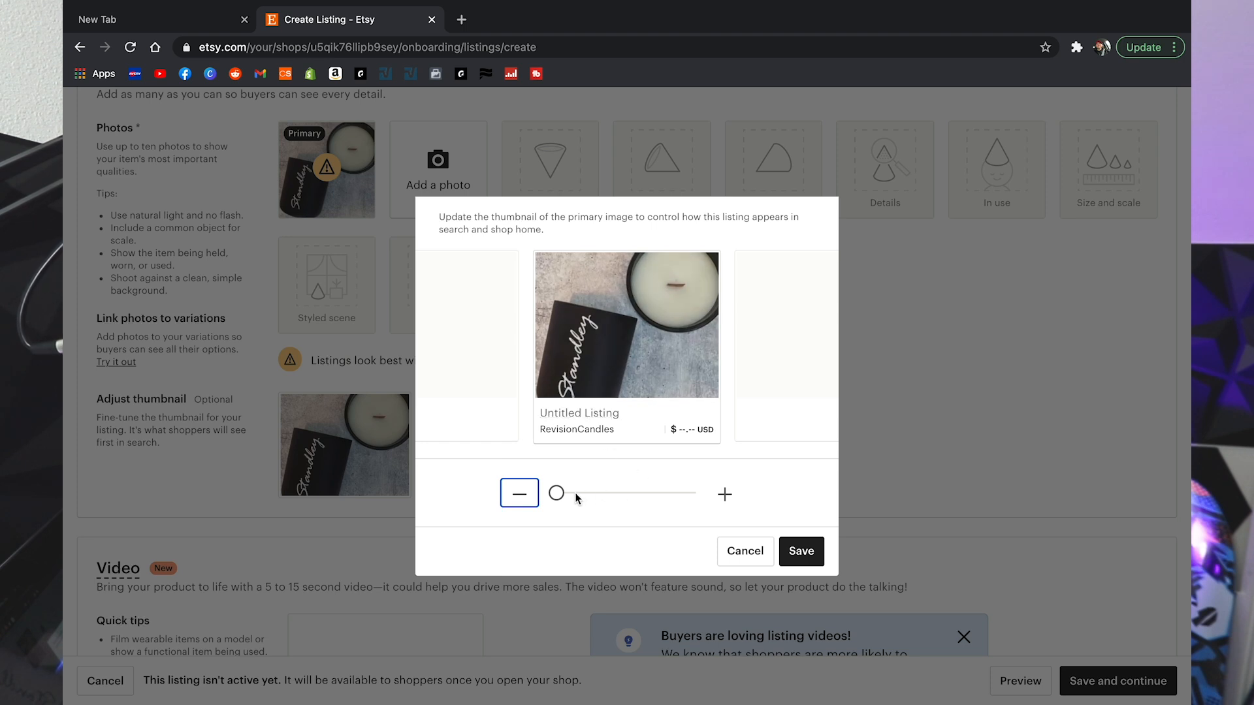
click(724, 494)
drag(650, 372, 649, 347)
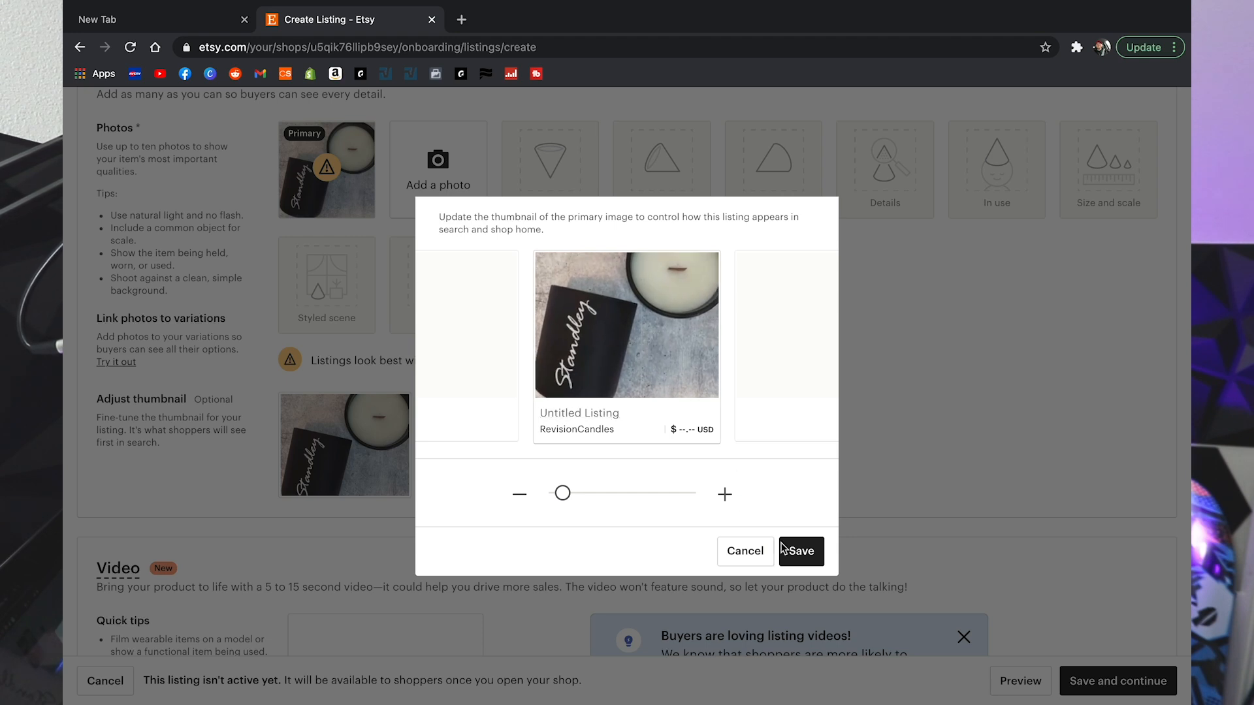
click(799, 550)
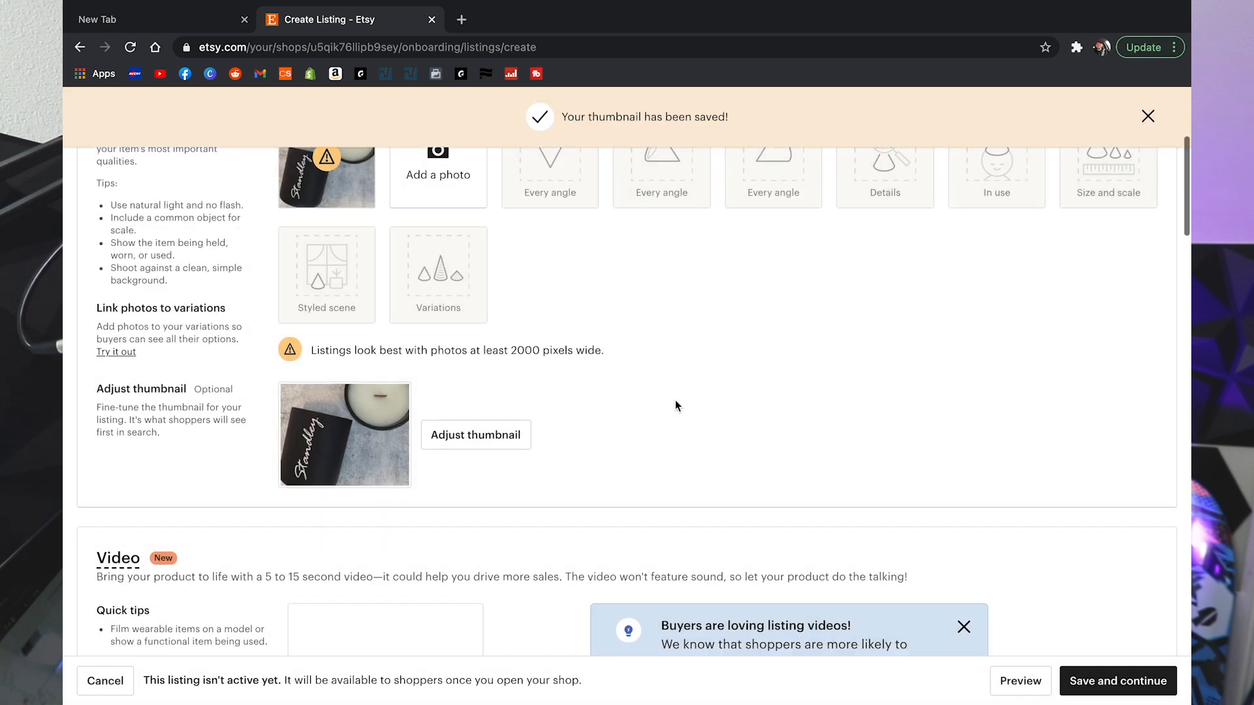
scroll(676, 403, down, 3)
scroll(675, 404, down, 2)
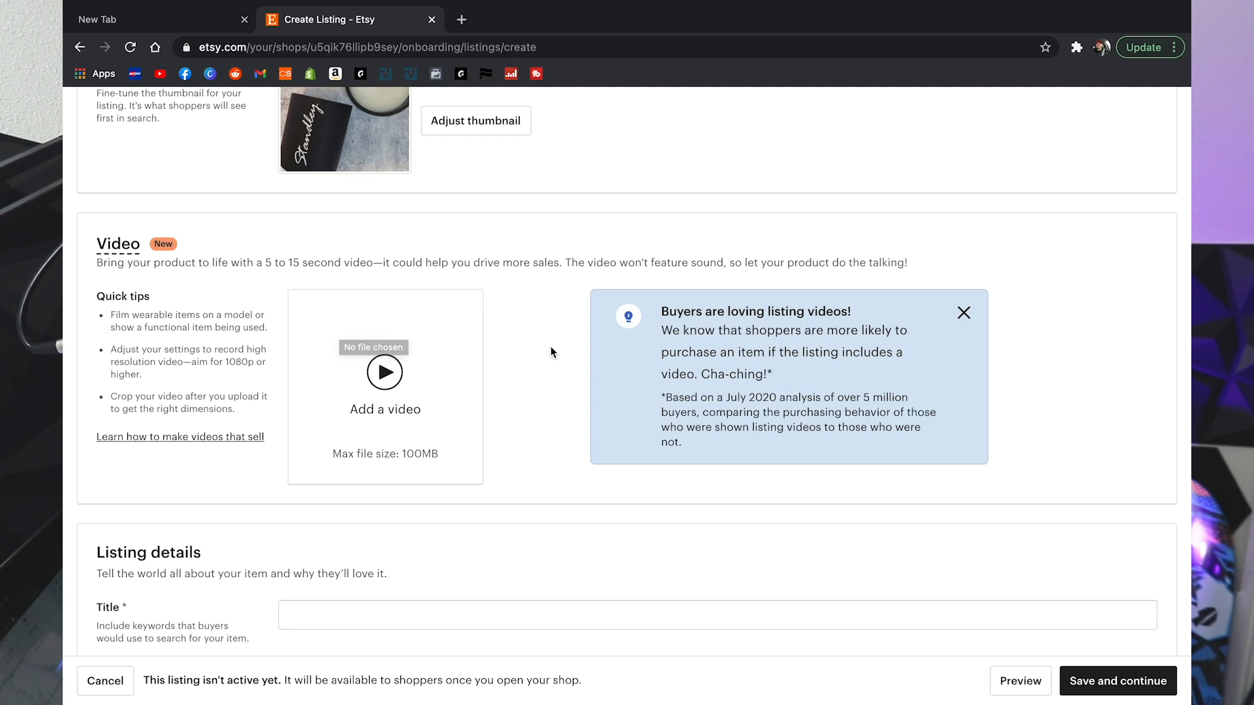
Step: Title the listing '12oz matte black candle'
scroll(551, 352, down, 5)
click(519, 344)
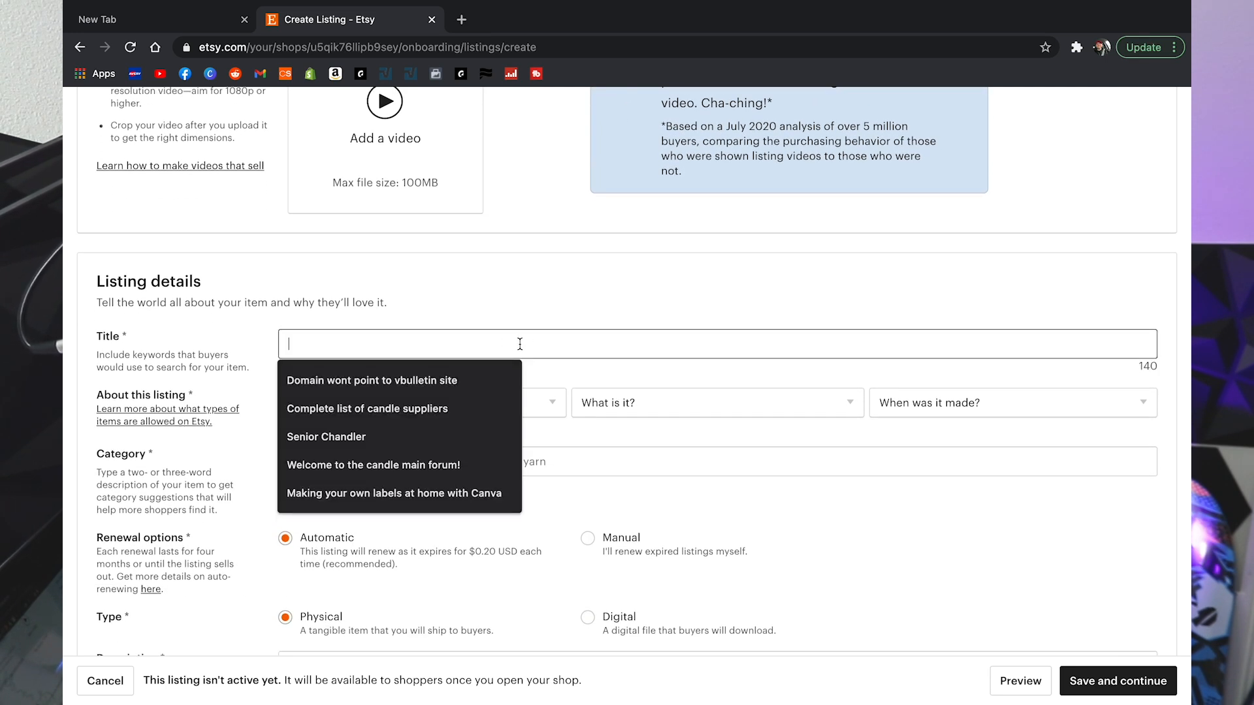
text(12oz mat)
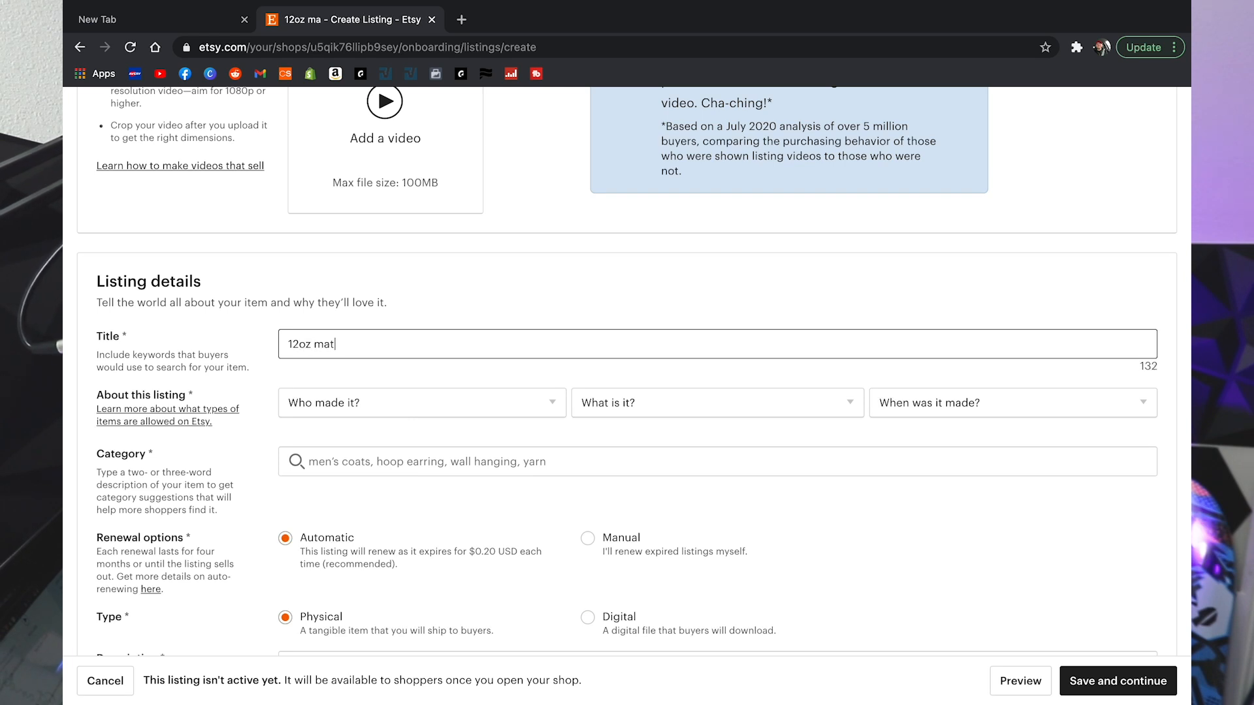
text(te bal)
key(BackSpace)
key(BackSpace)
text(lack )
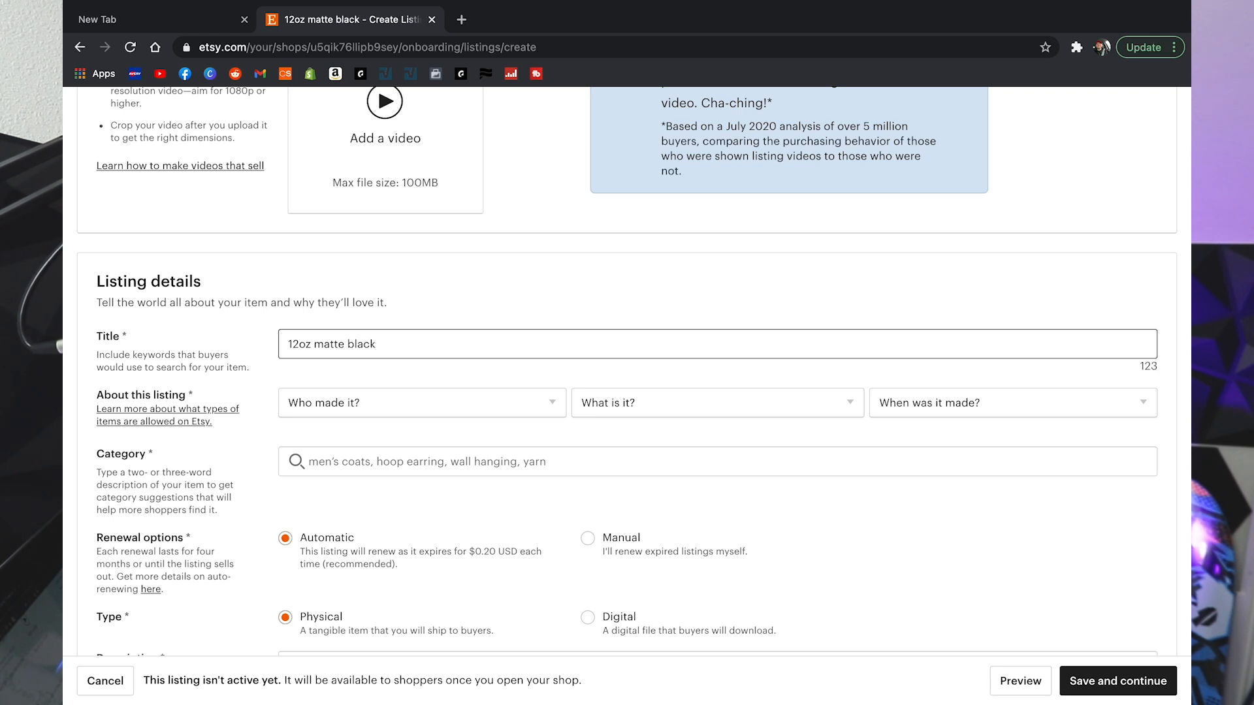
text(candle)
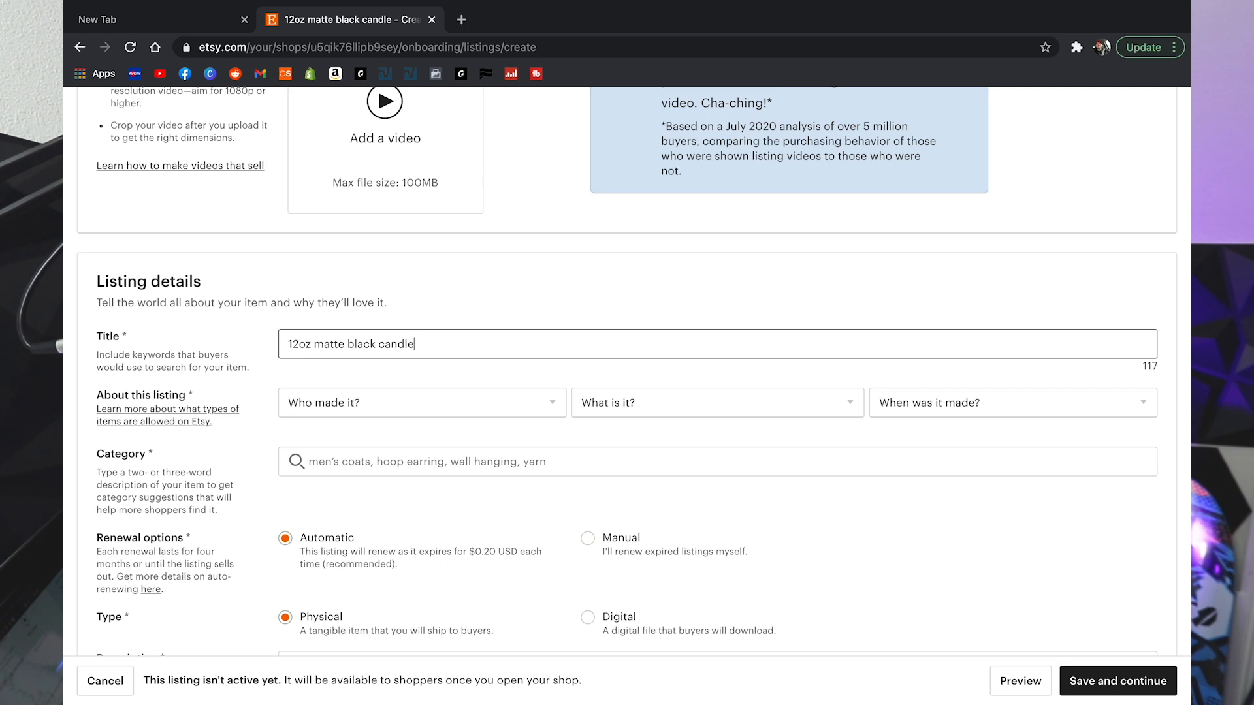
Step: Mark the item as made by 'I did', a finished product, made 2020 - 2021
click(476, 405)
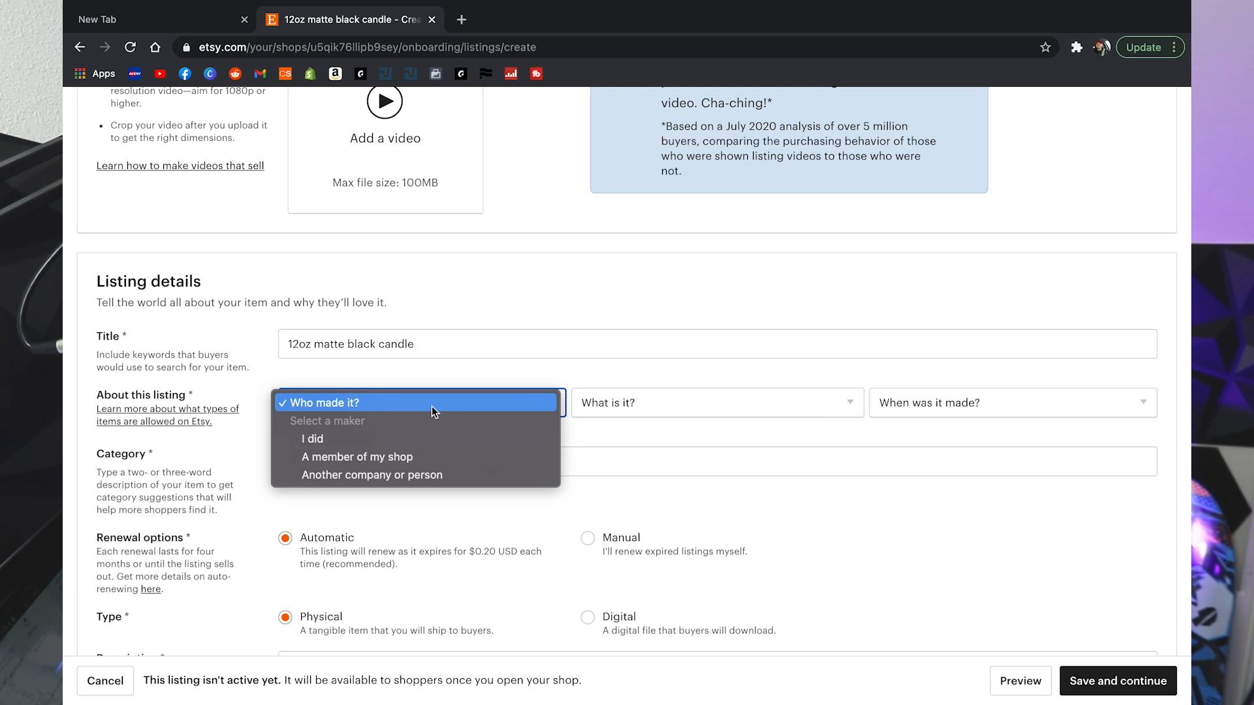
click(351, 439)
click(679, 402)
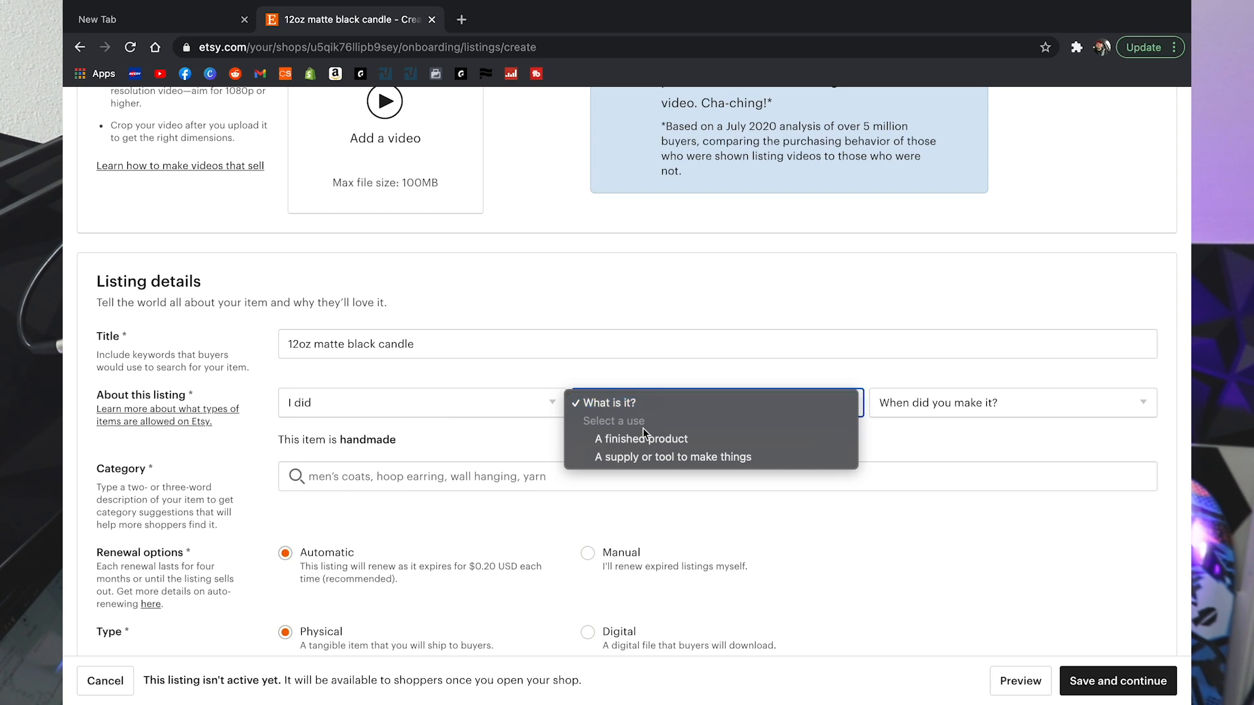
click(670, 441)
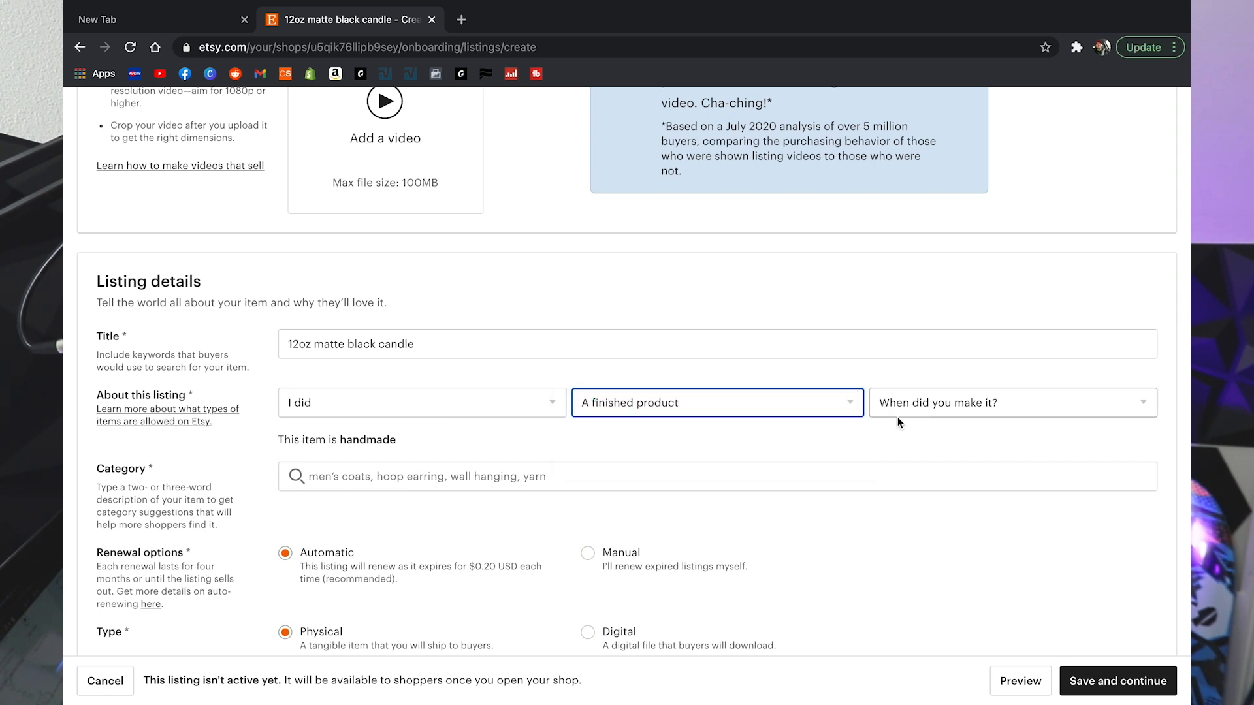
click(961, 405)
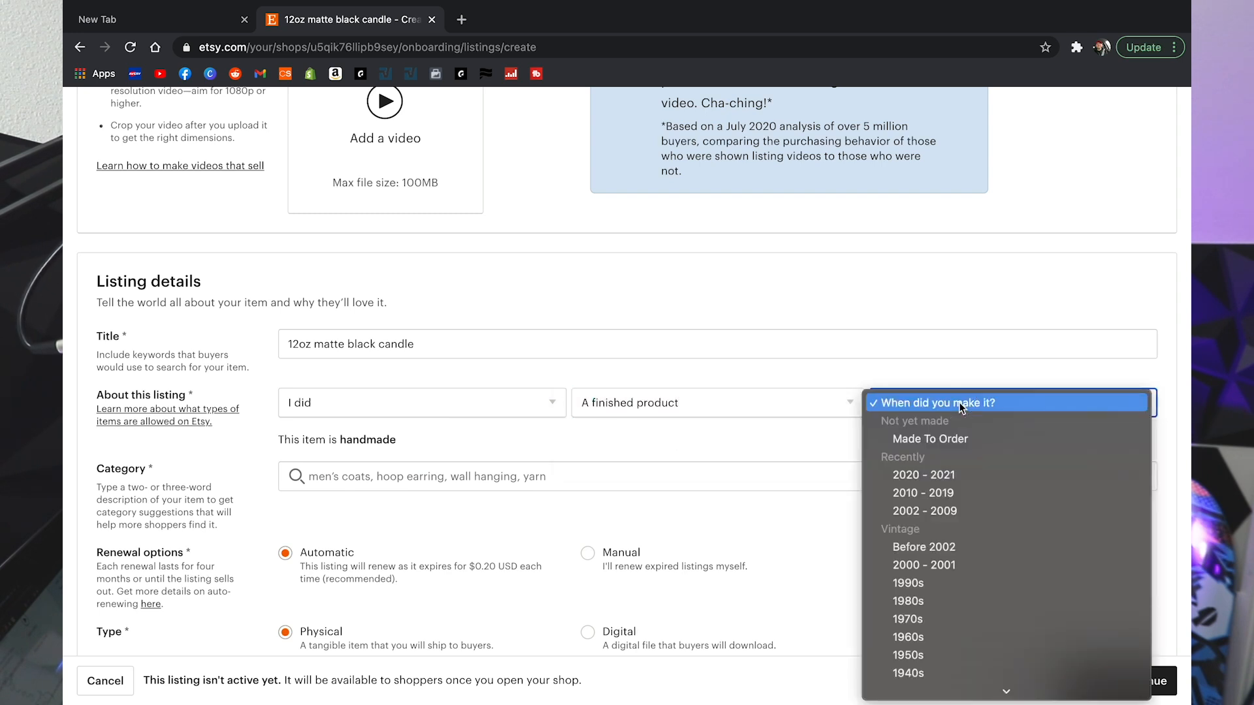
click(966, 474)
scroll(782, 428, down, 3)
Step: Search 'candles' and set the category to Container Candles
click(568, 313)
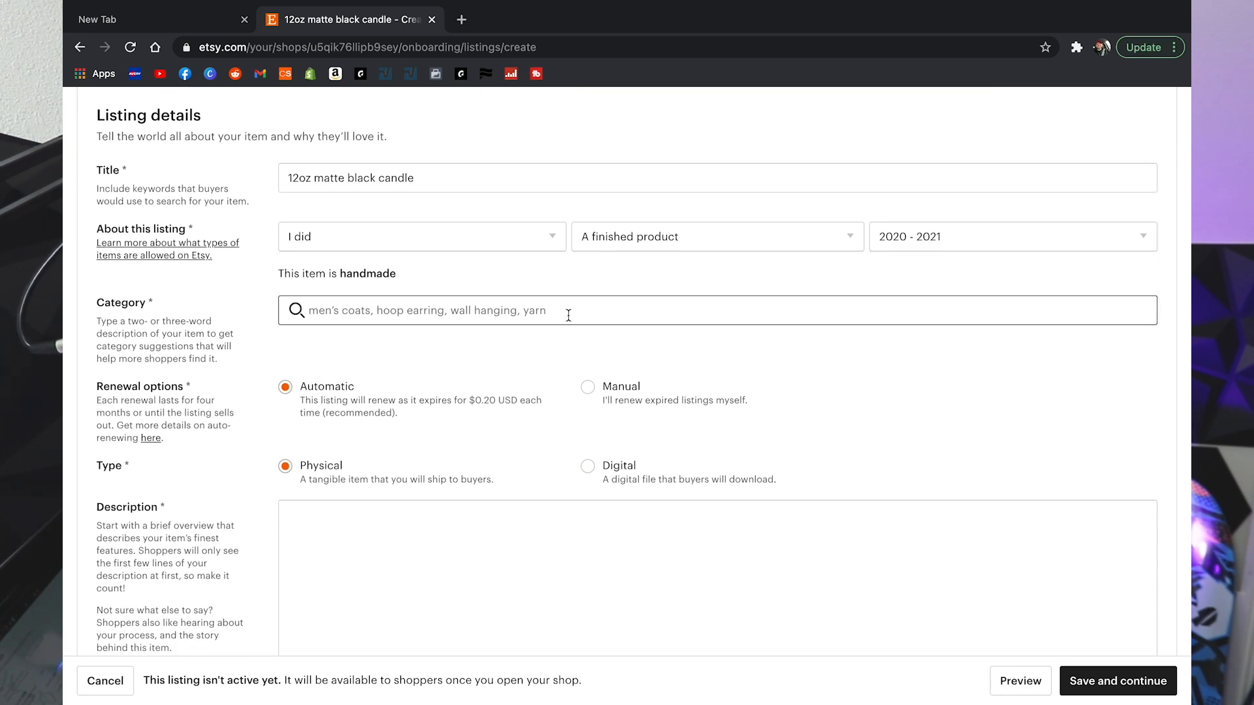
text(candles)
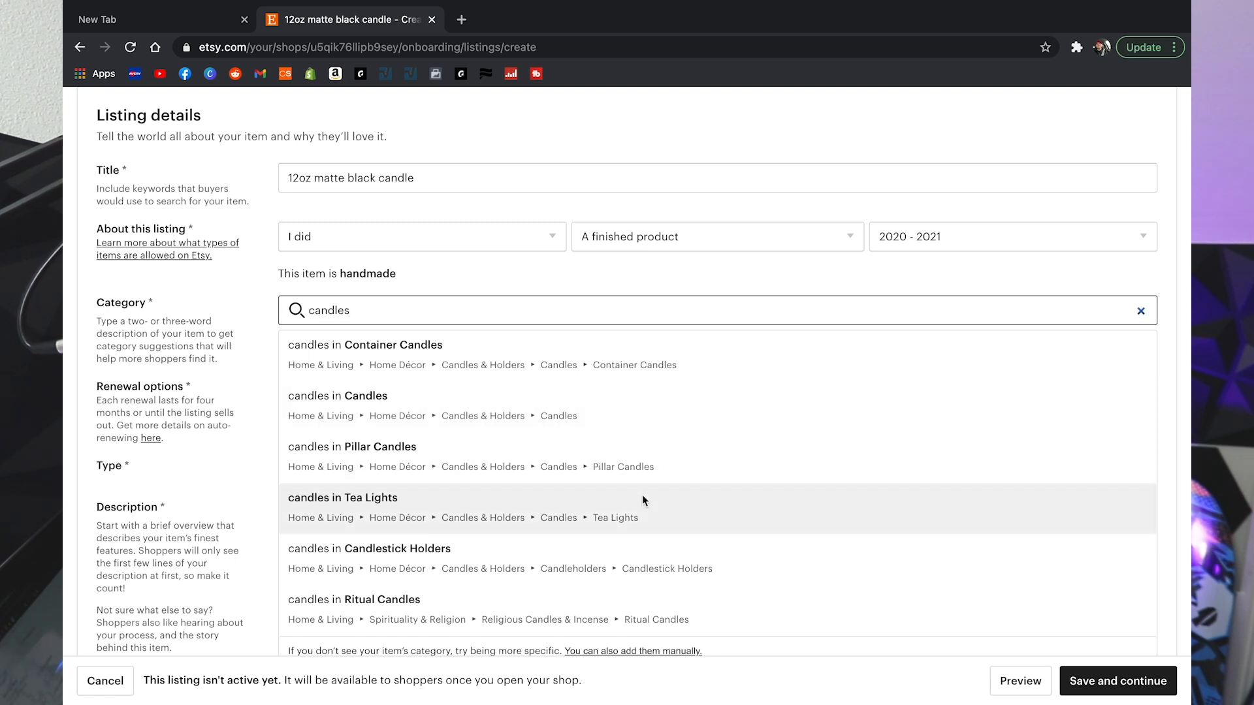
scroll(642, 495, down, 1)
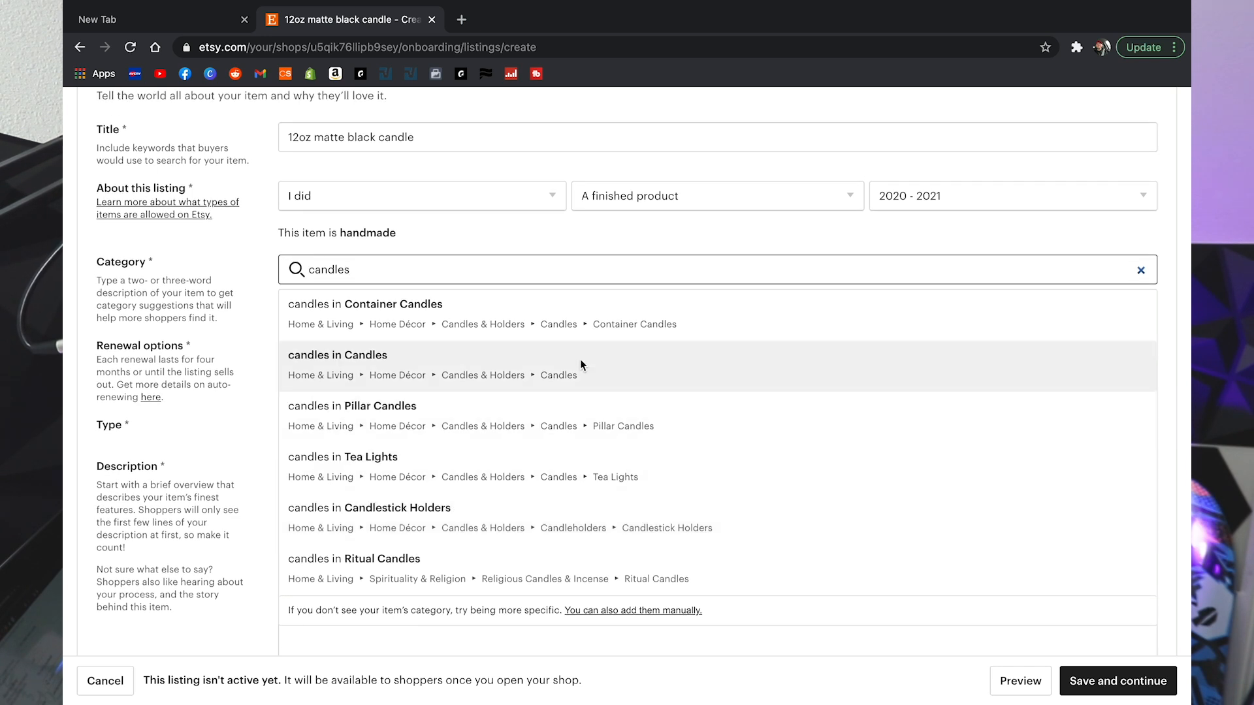
click(711, 315)
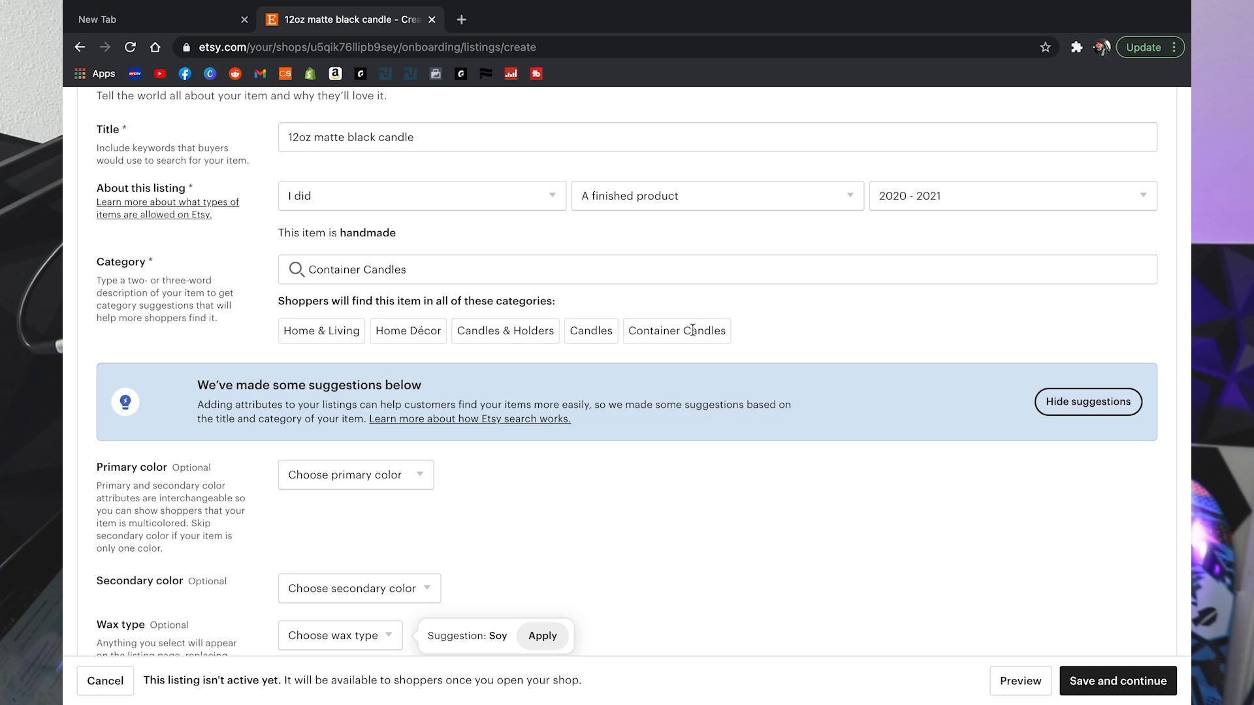
Step: Set primary colour Black, secondary colour White and wax type Paraffin
scroll(692, 326, down, 3)
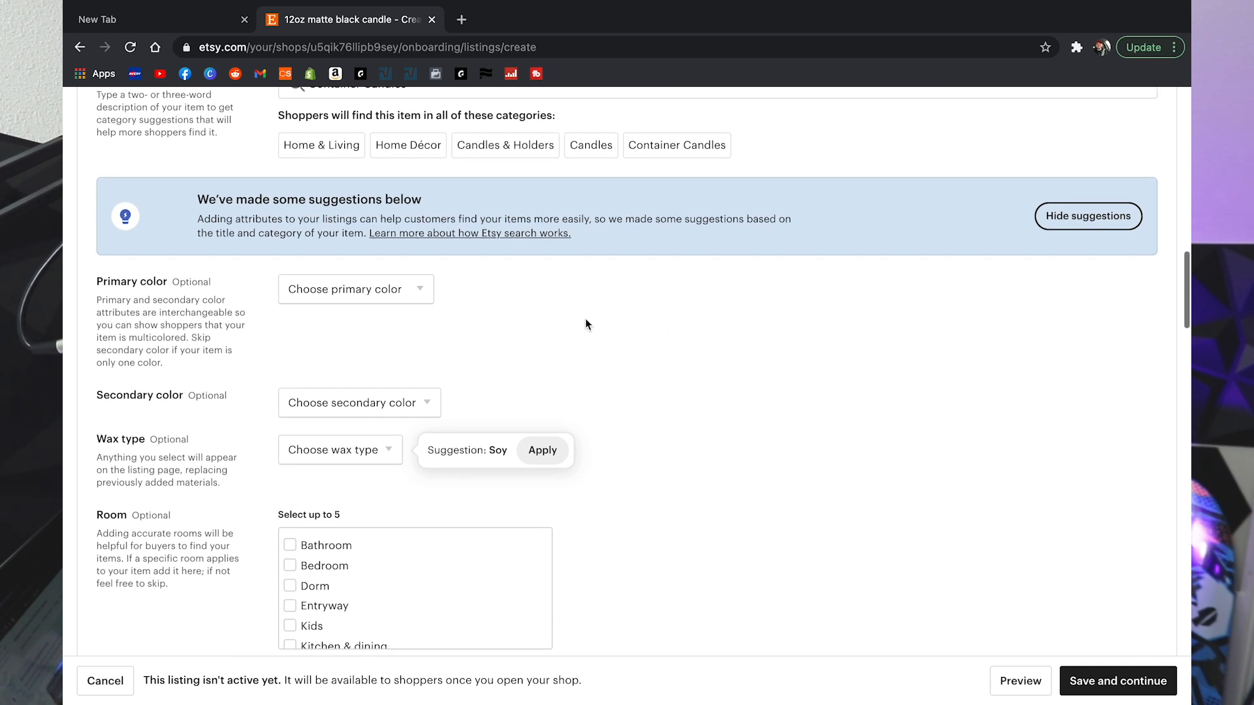
click(398, 290)
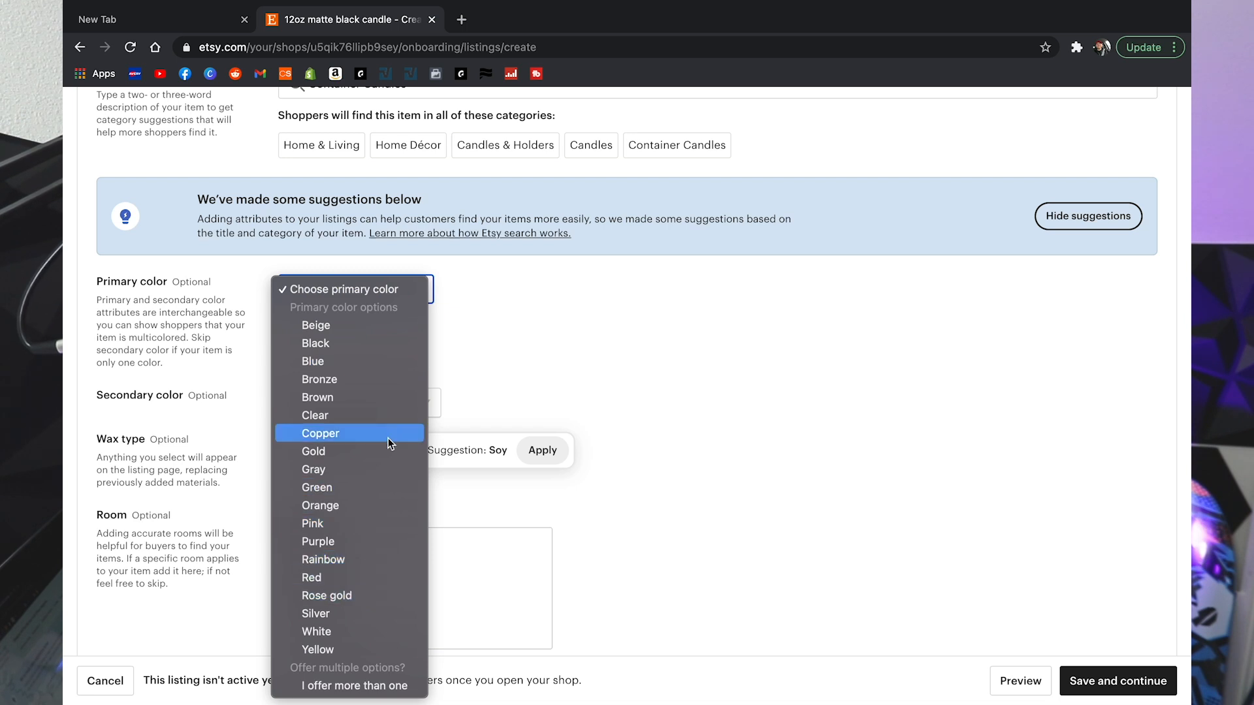
click(340, 346)
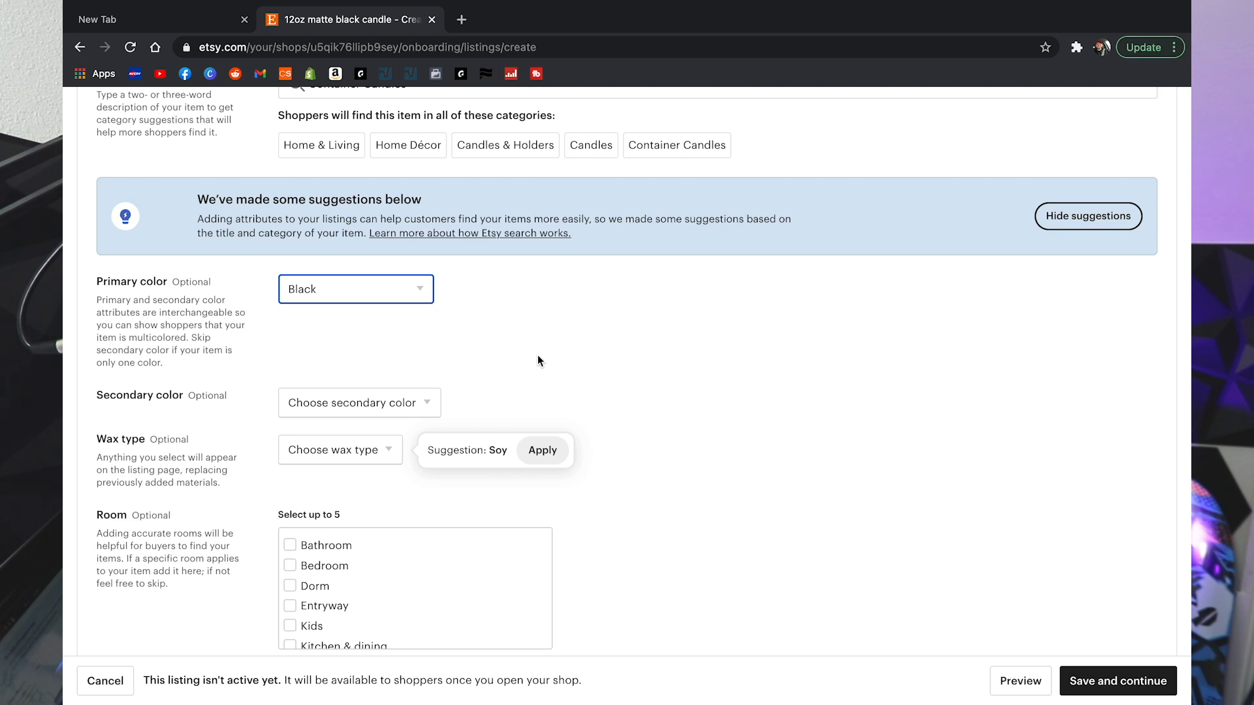
scroll(538, 360, down, 1)
click(431, 331)
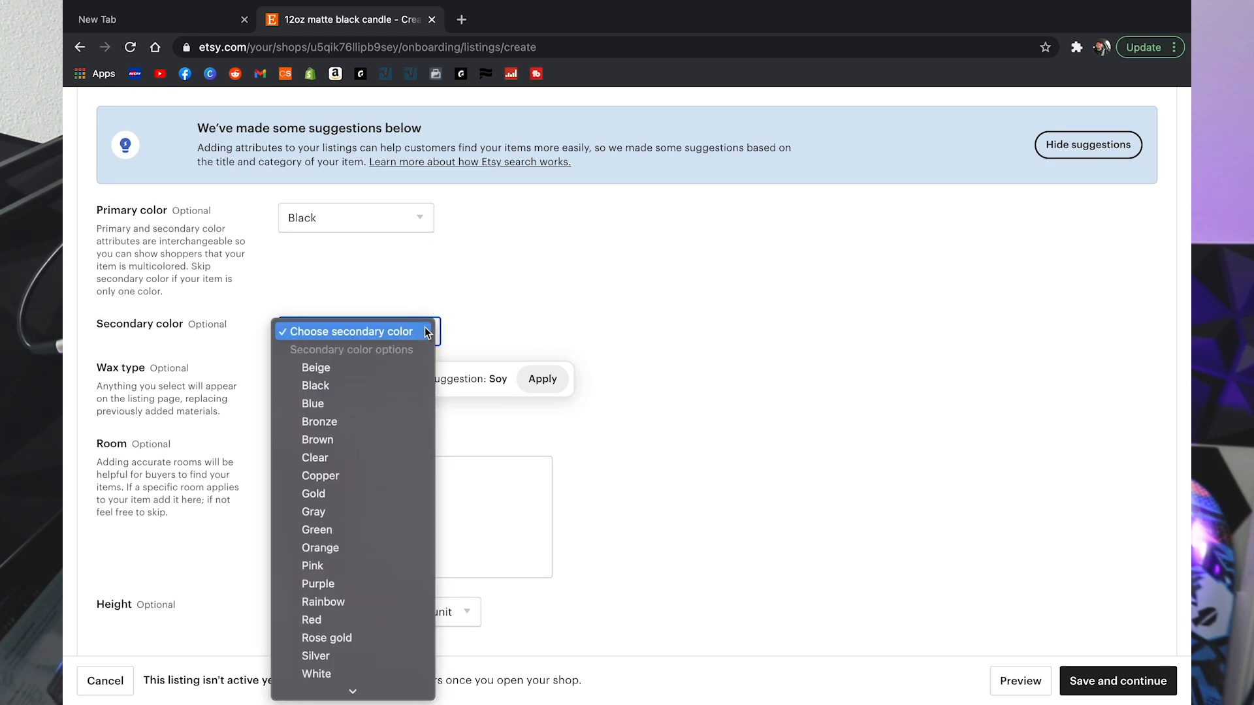
scroll(342, 494, down, 2)
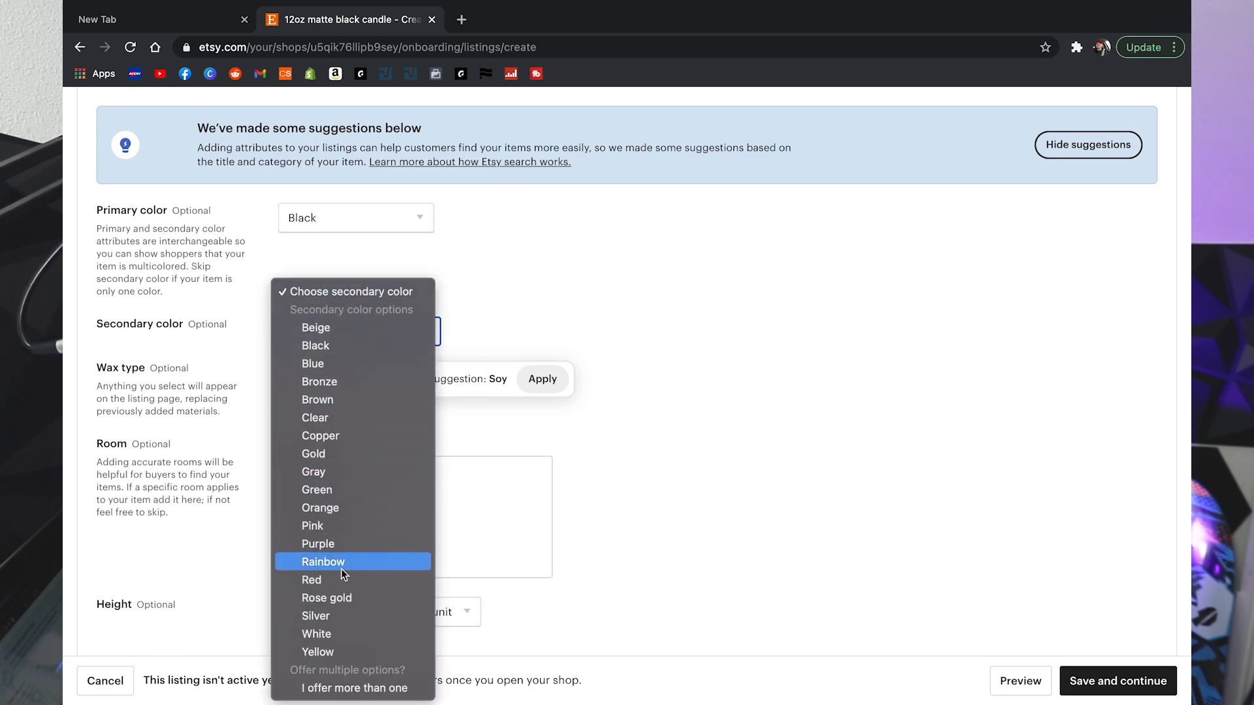
click(348, 631)
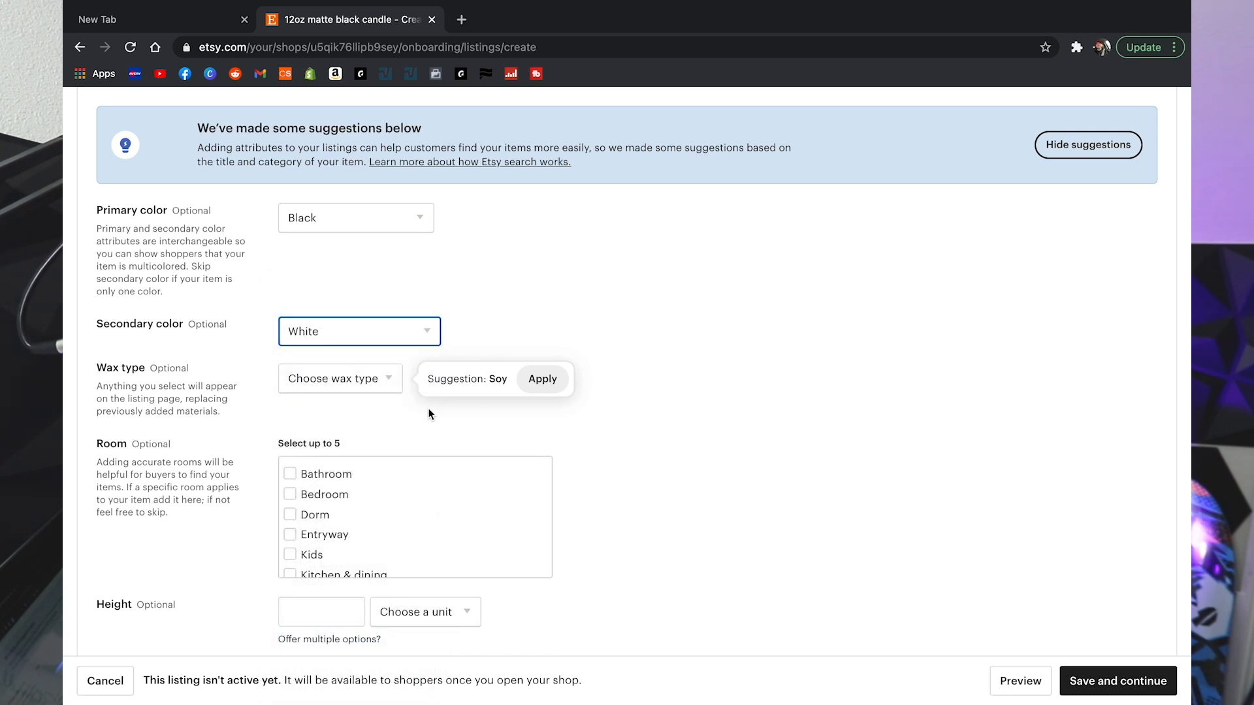
click(340, 379)
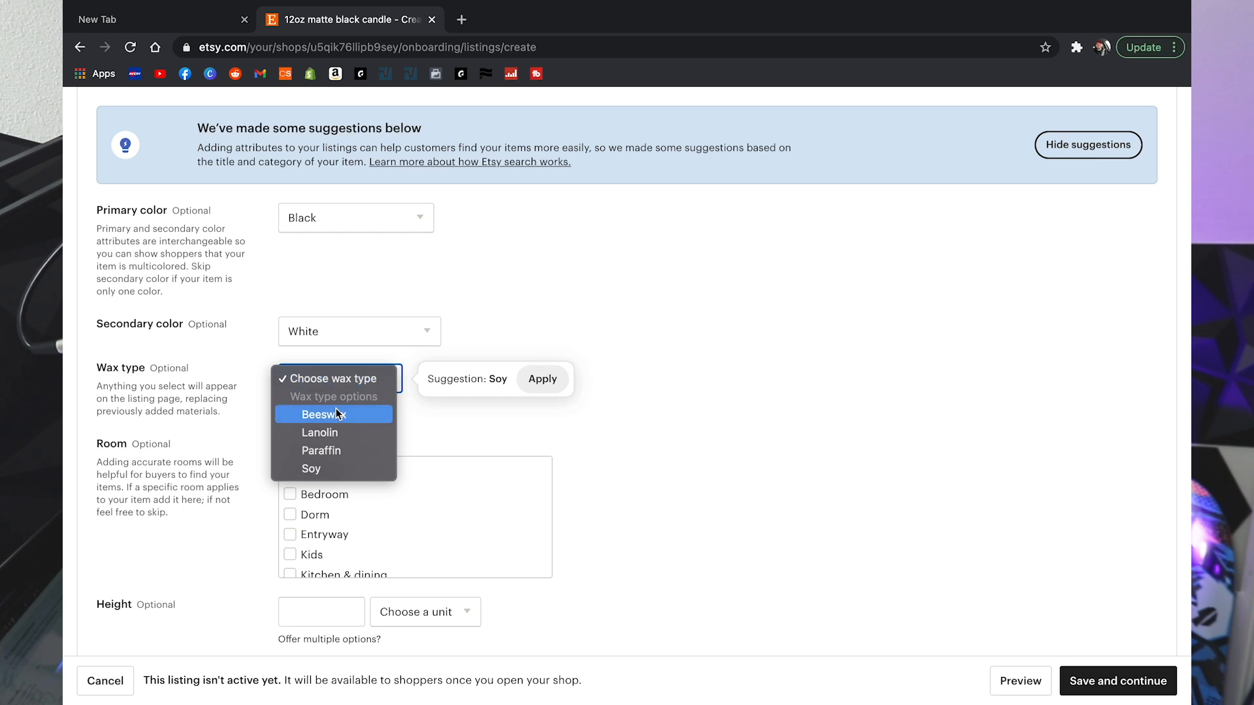
click(345, 449)
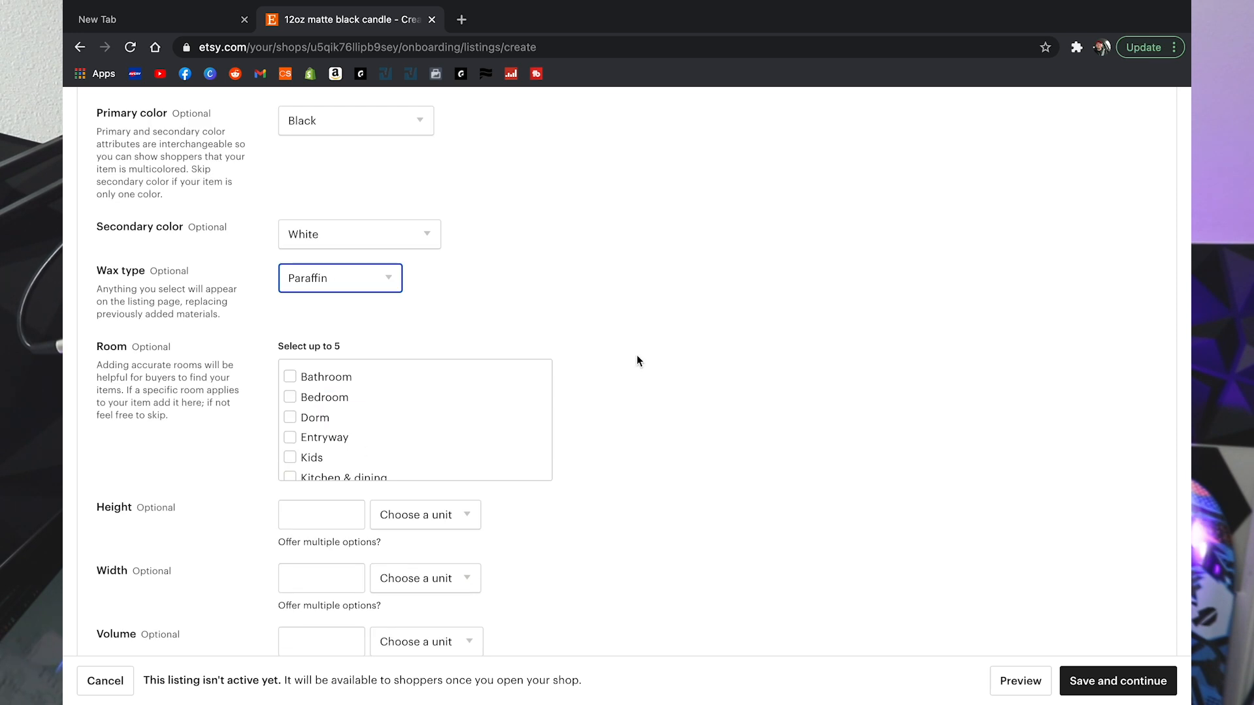
Step: Tick Bedroom and Living room in the Room list
scroll(638, 360, down, 3)
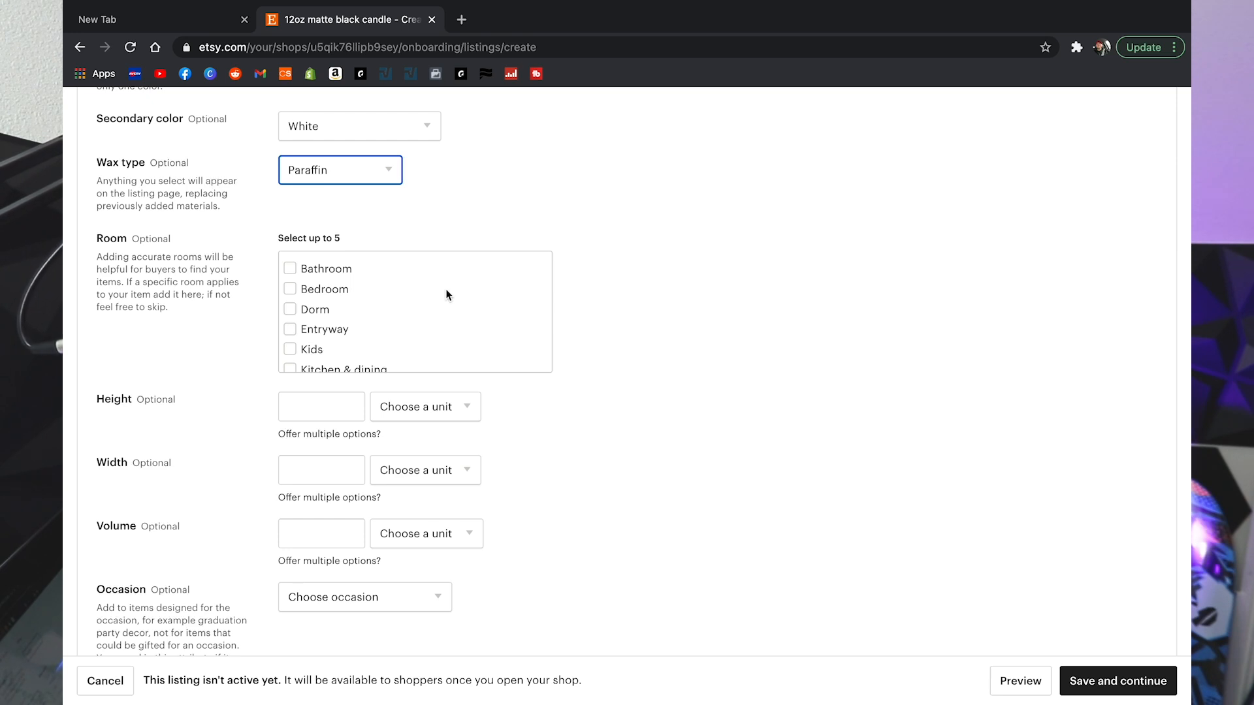
scroll(411, 297, down, 2)
scroll(411, 299, up, 1)
scroll(411, 301, up, 1)
click(291, 288)
scroll(293, 288, down, 3)
click(290, 335)
Step: Also tick Bathroom, Kitchen & dining and Entryway
scroll(291, 331, down, 1)
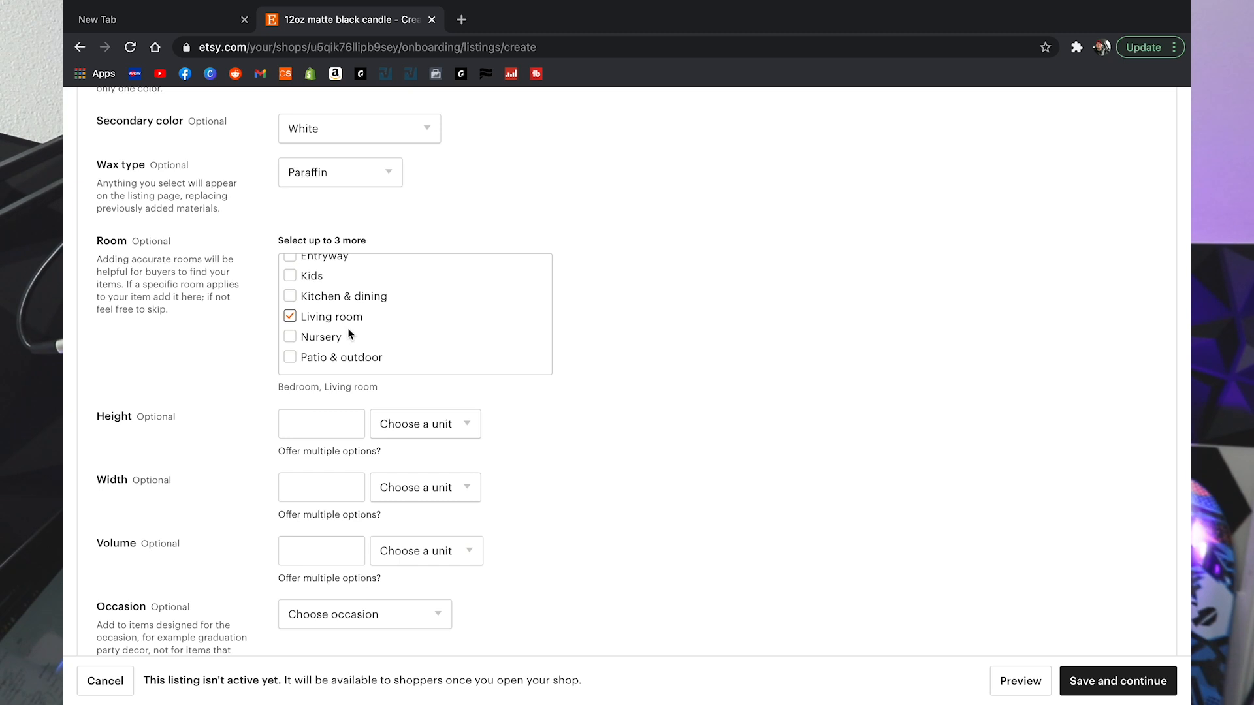
scroll(405, 336, up, 3)
scroll(405, 335, up, 1)
click(290, 271)
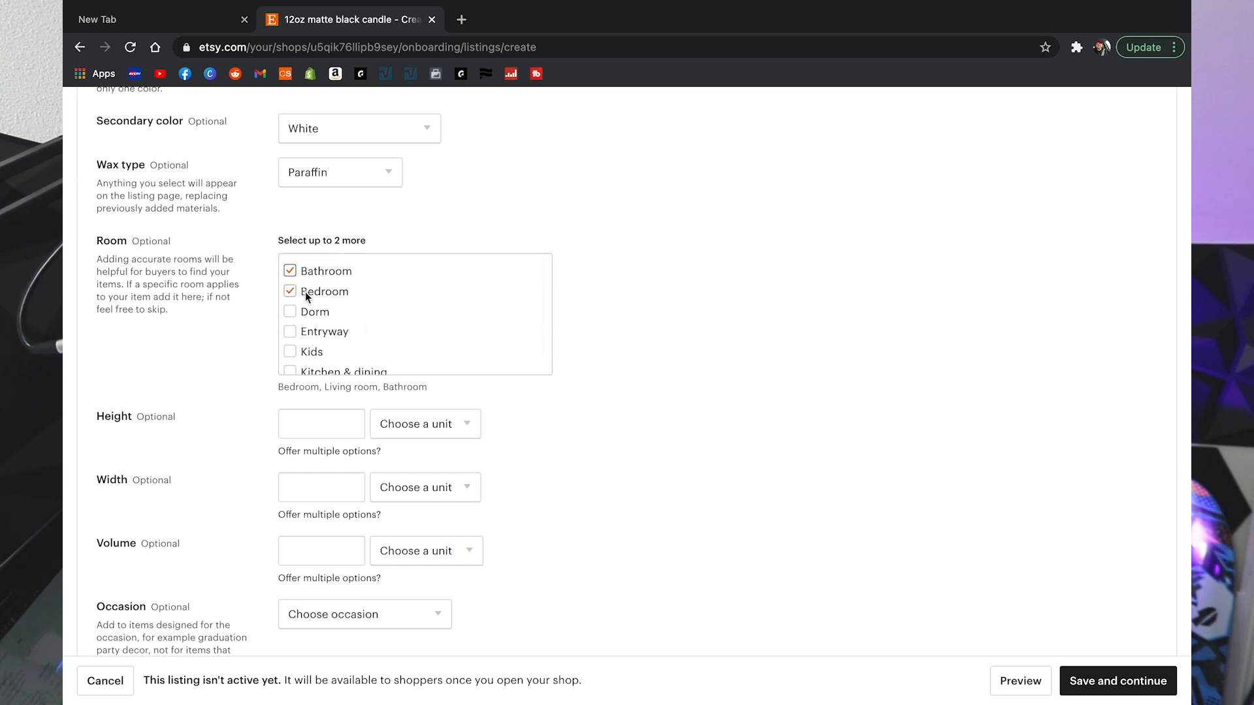
scroll(315, 334, down, 1)
click(290, 341)
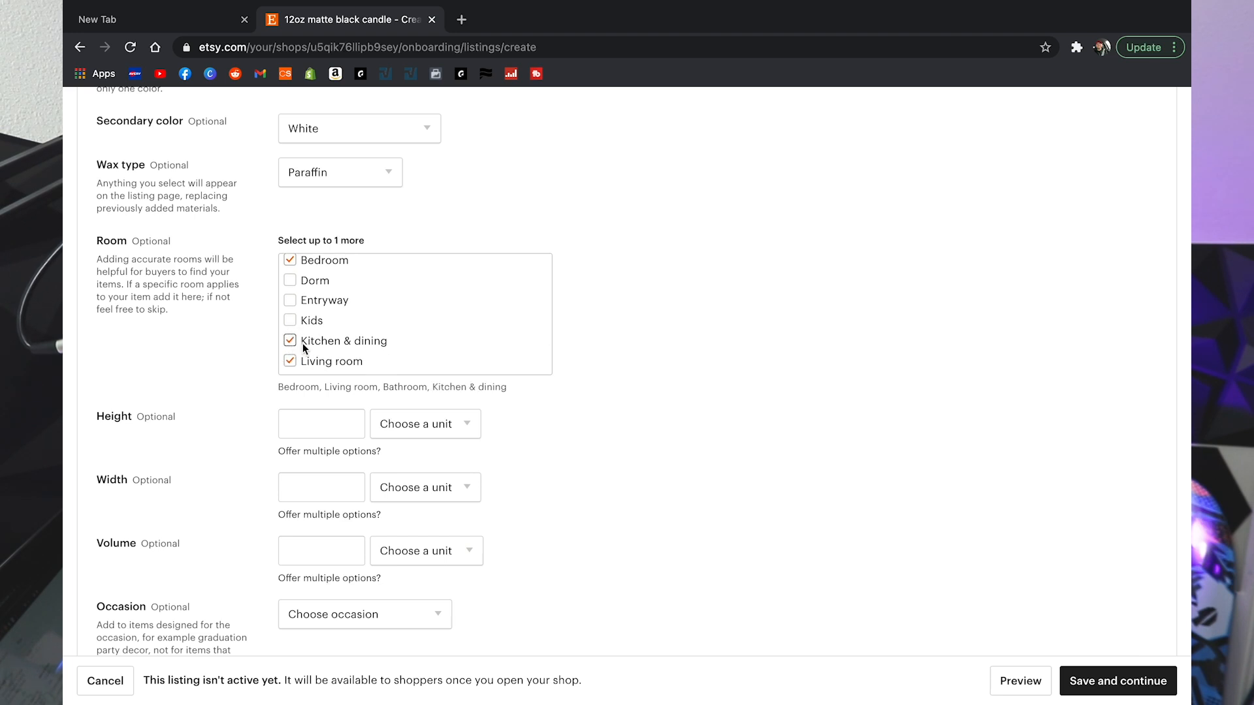
scroll(375, 331, down, 2)
scroll(374, 332, up, 3)
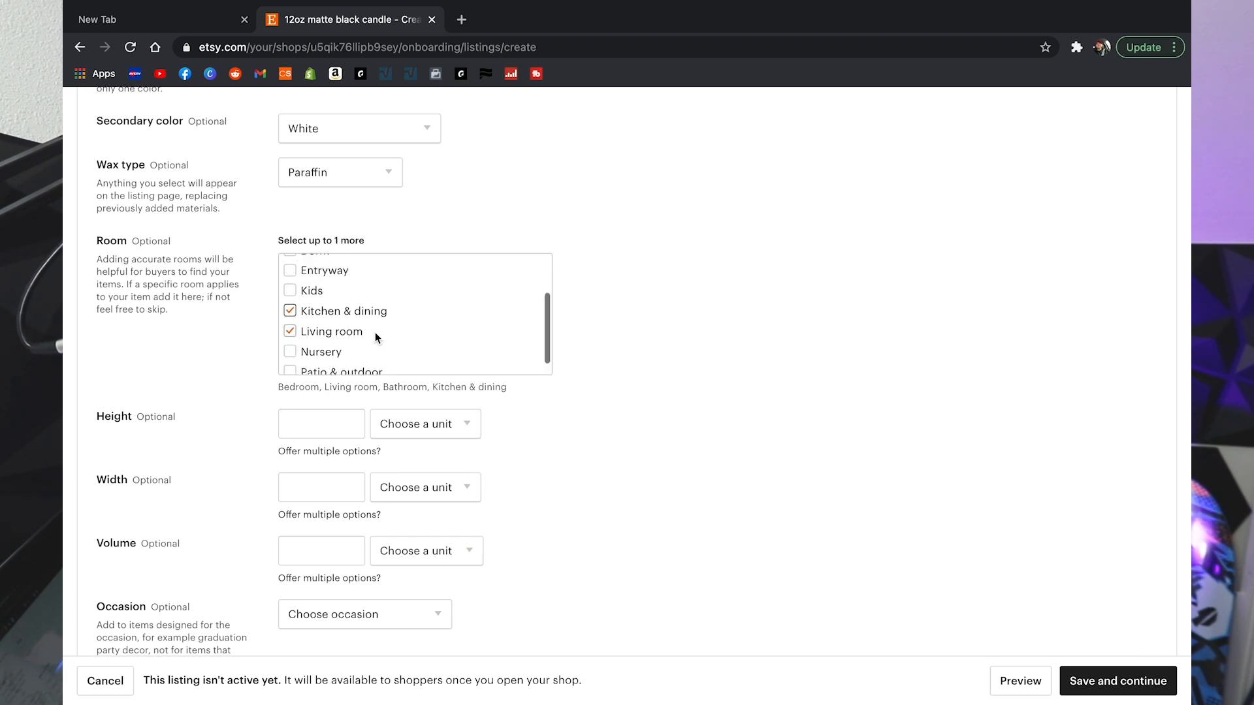
scroll(376, 337, up, 1)
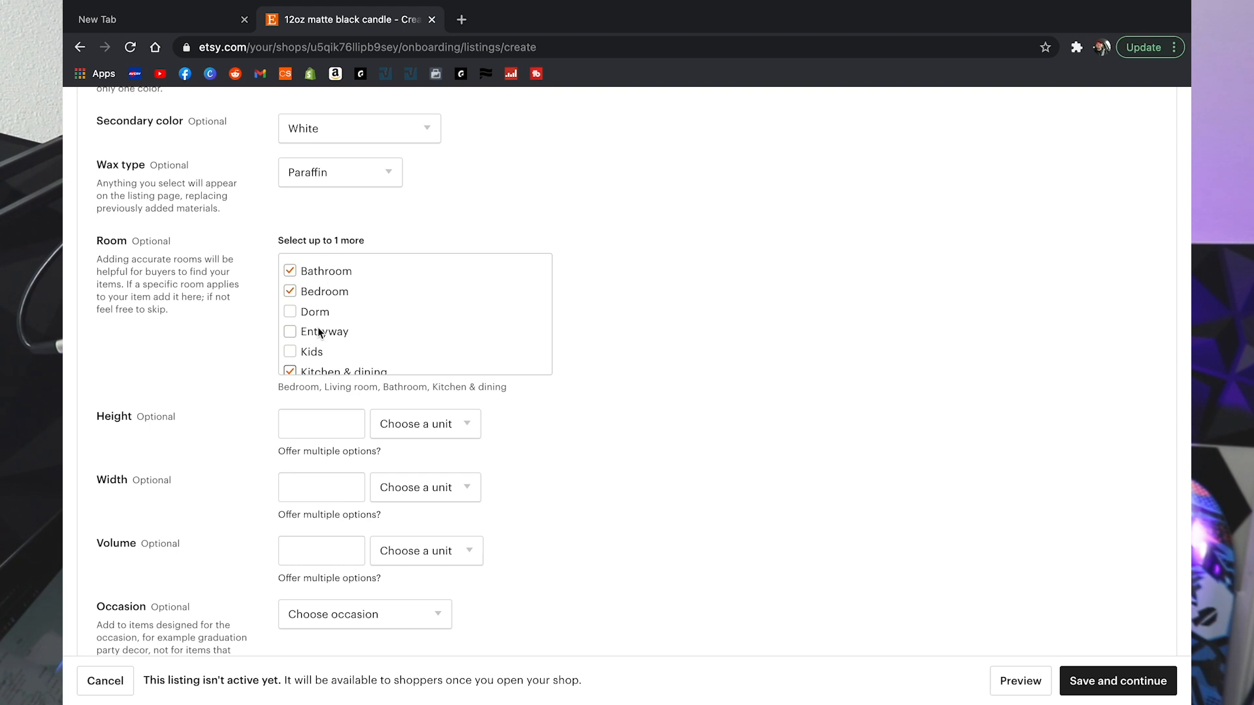
click(291, 331)
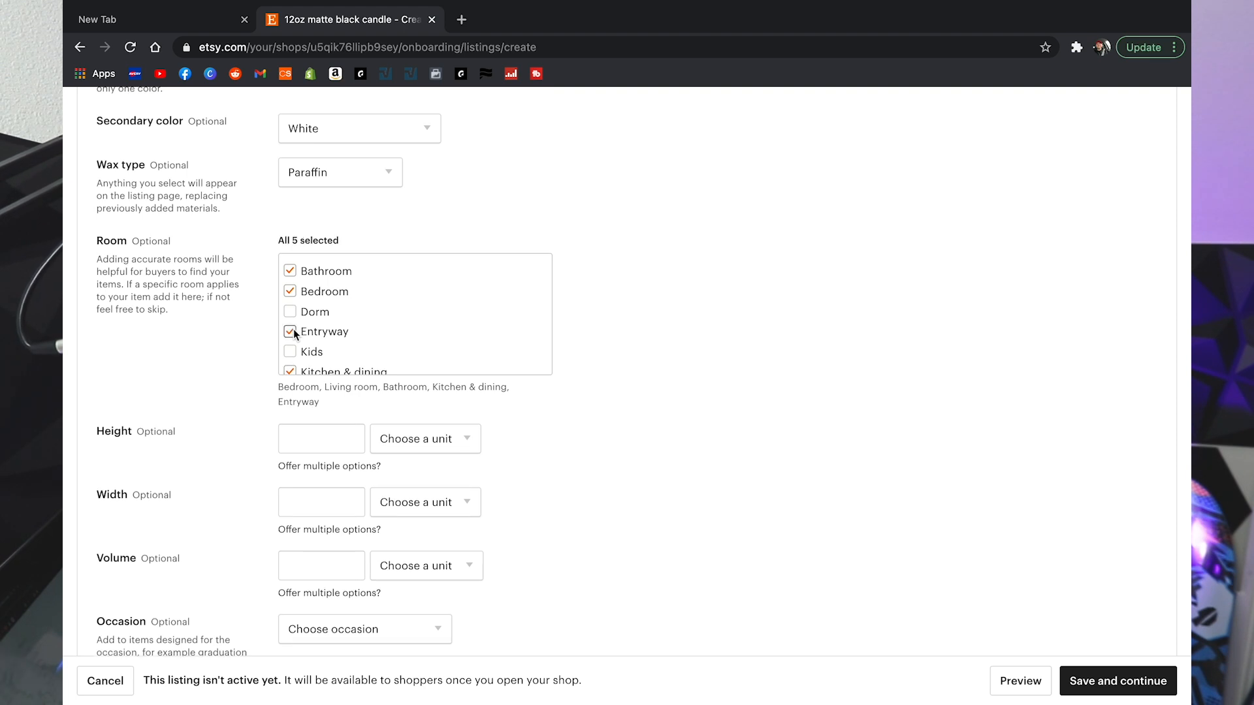
scroll(627, 313, down, 3)
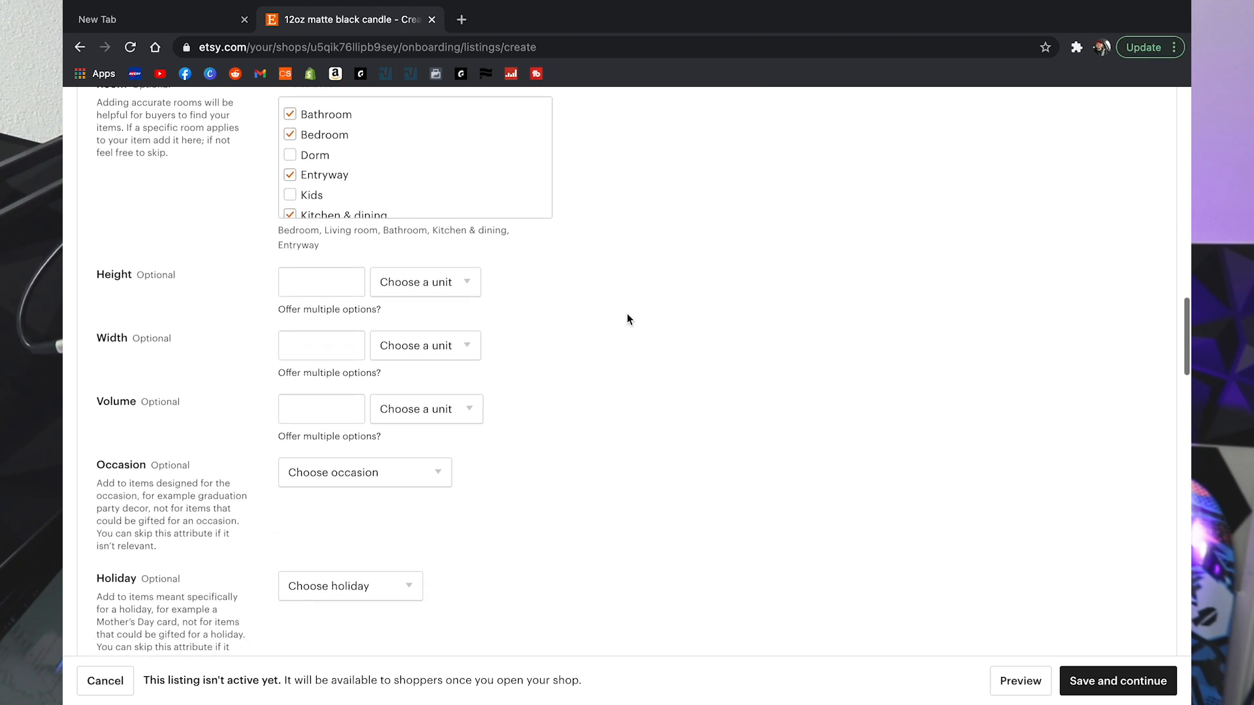
Step: Set the candle's height to 4 inches and width to 3.5 inches
click(346, 263)
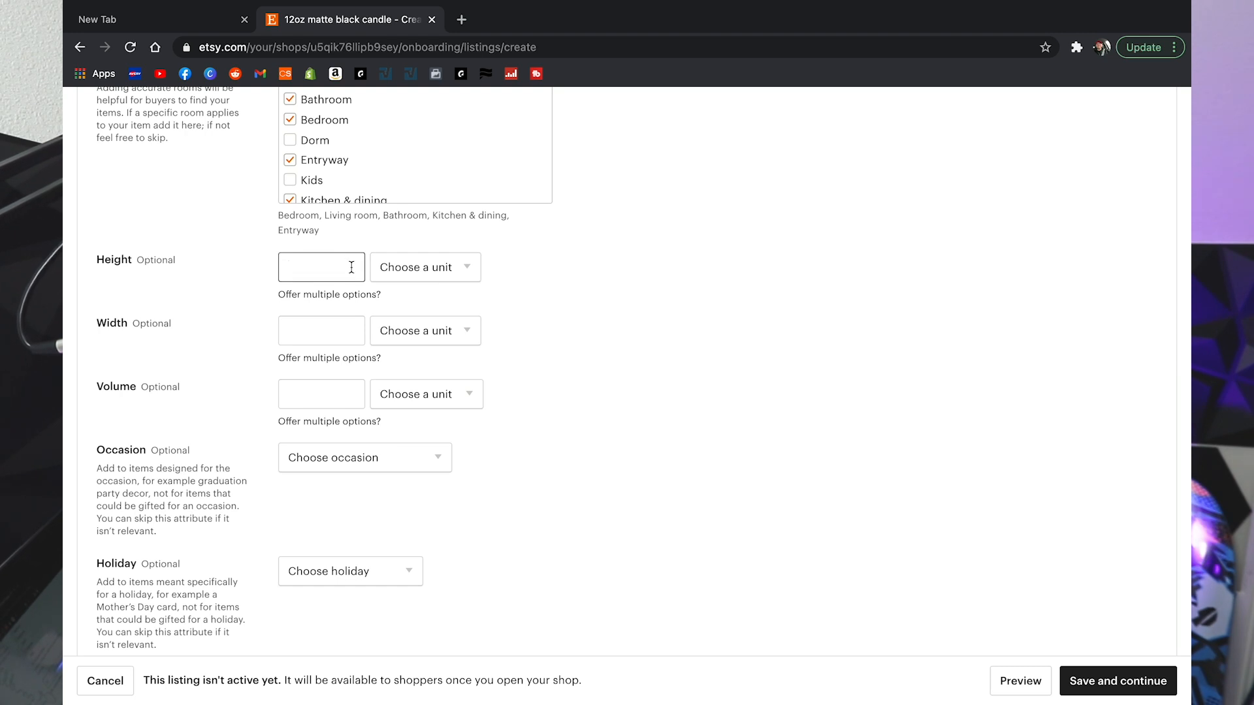
text(4)
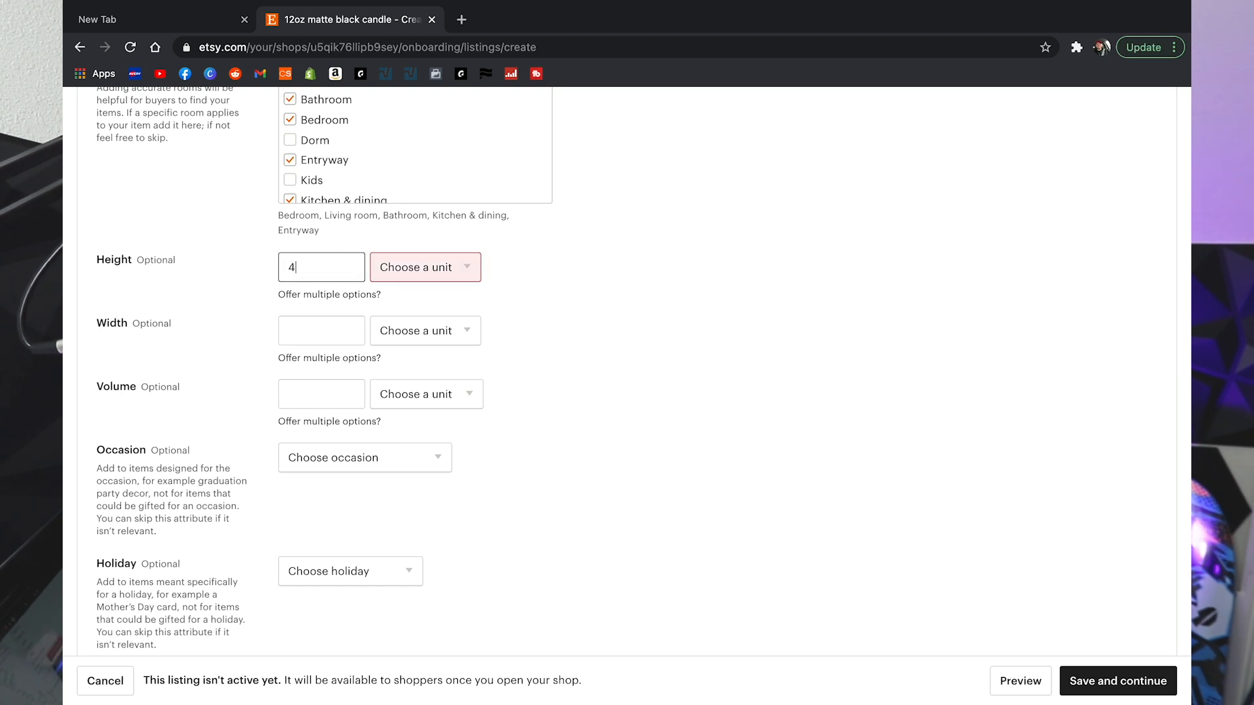
click(446, 281)
click(430, 339)
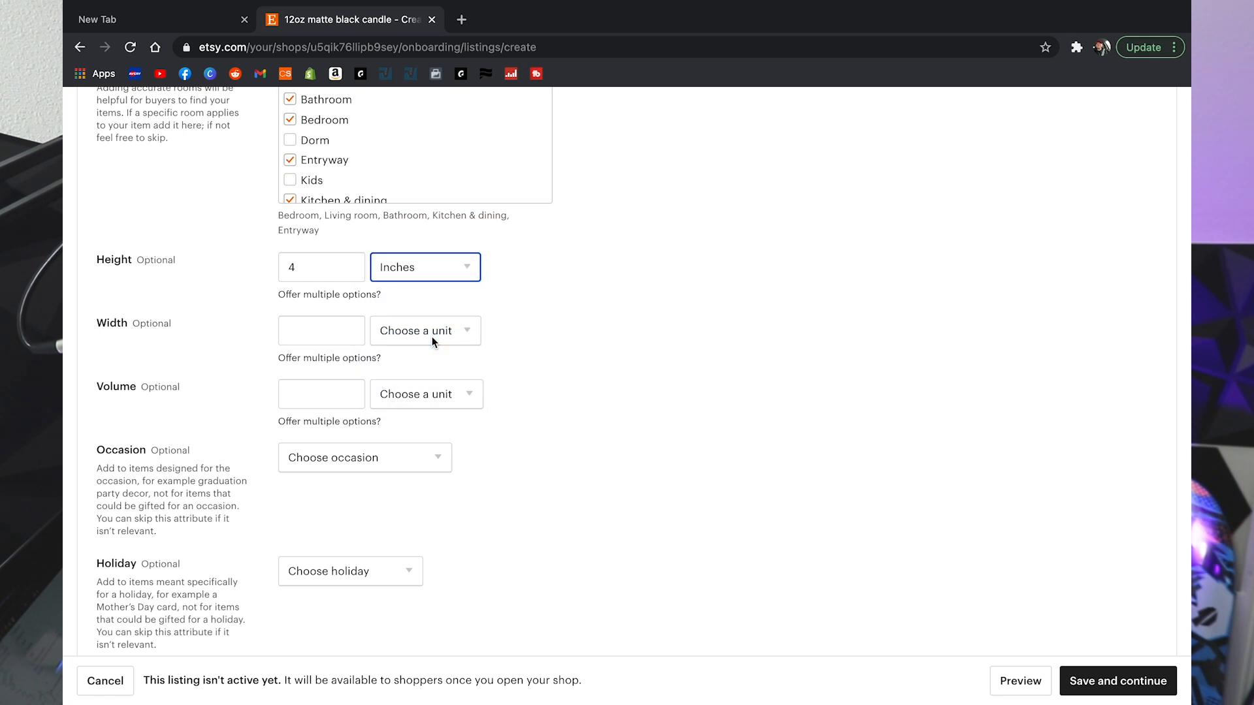
click(343, 327)
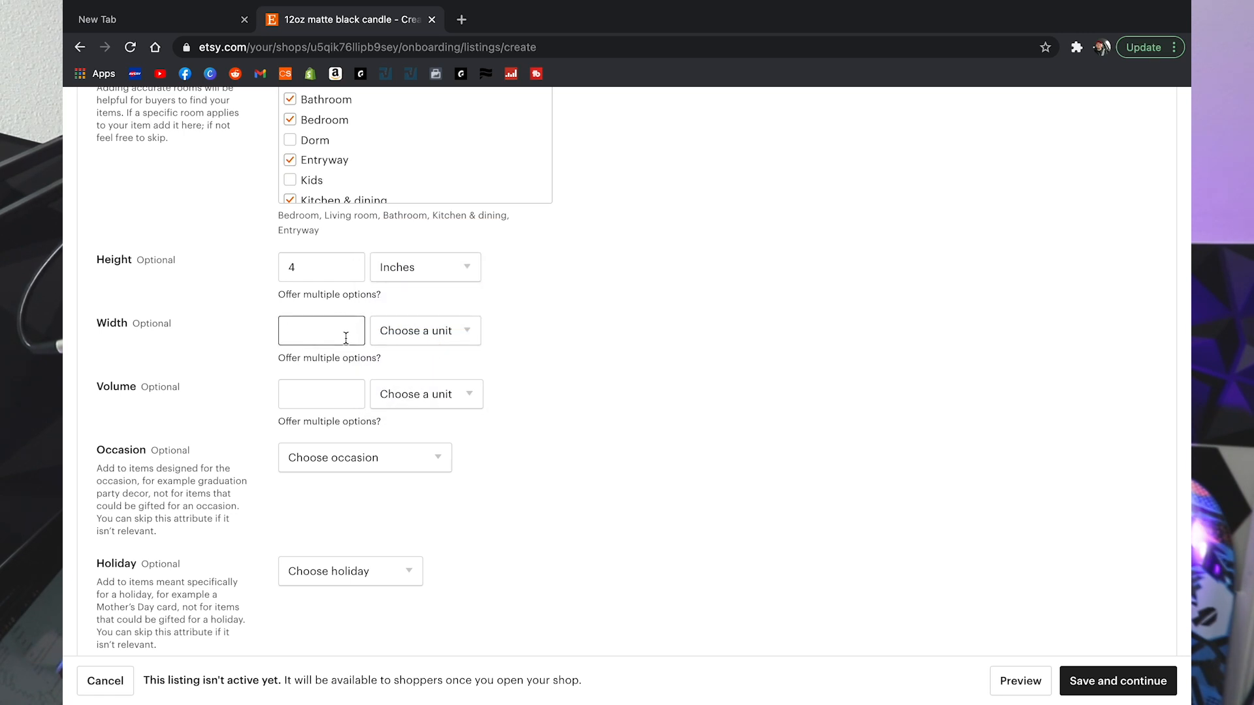
text(3)
click(439, 340)
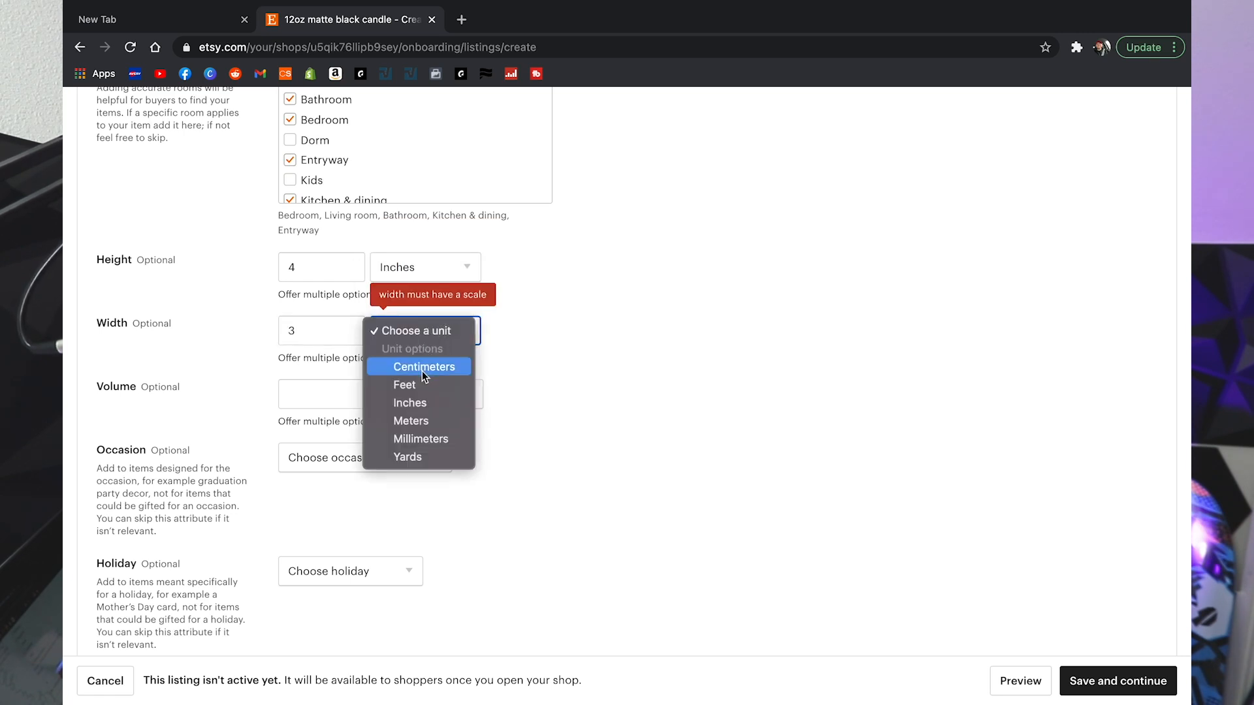
click(434, 404)
double_click(347, 330)
text(3.5)
Step: Enter a volume of 12 in fluid ounces
click(346, 394)
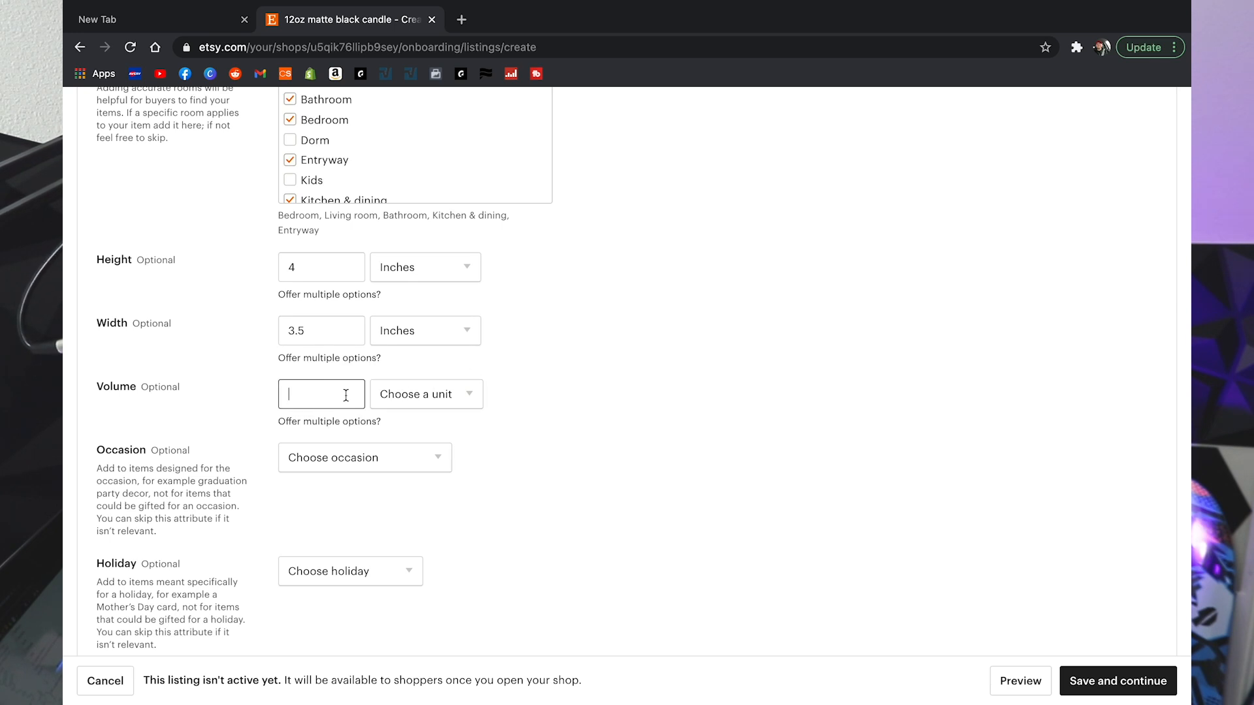
text(1)
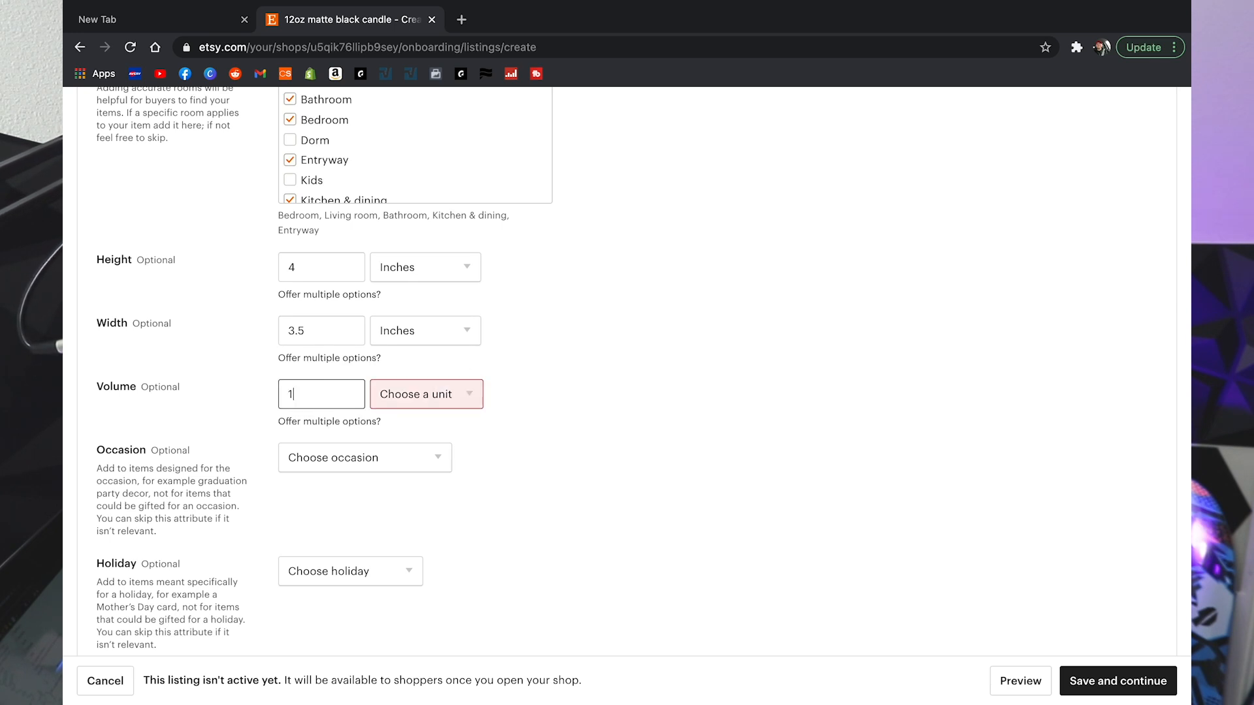
text(2)
click(458, 406)
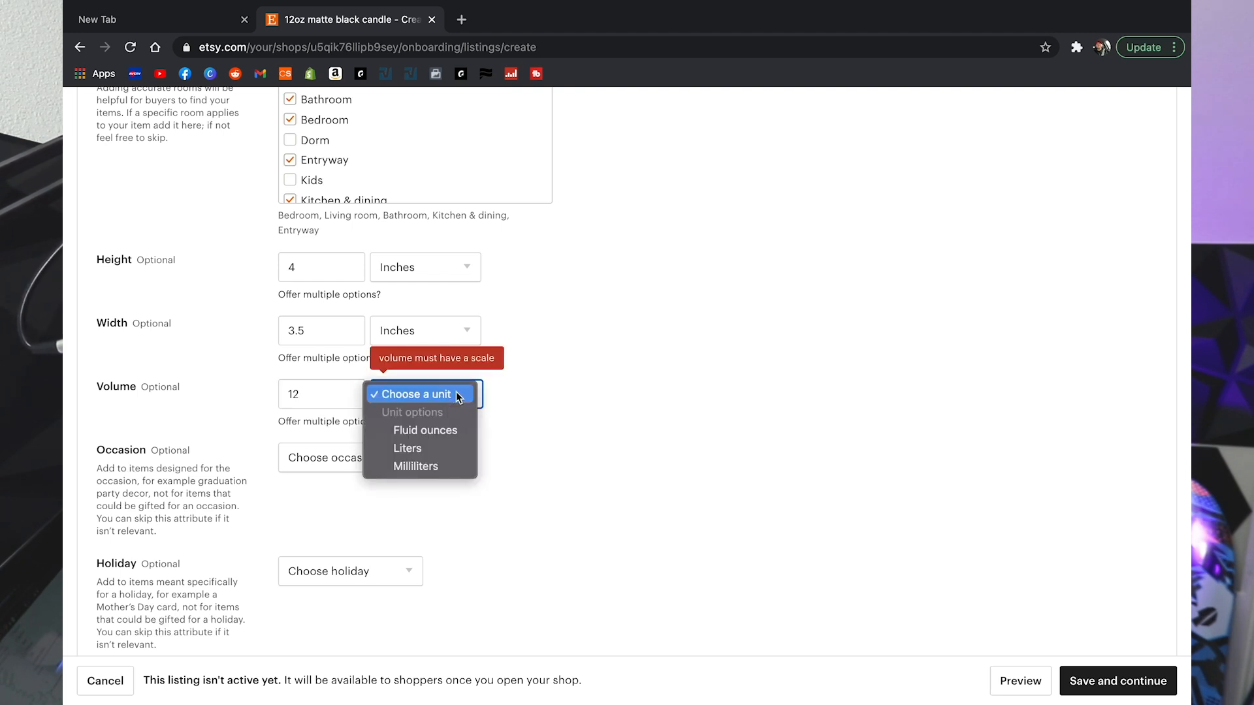
click(454, 432)
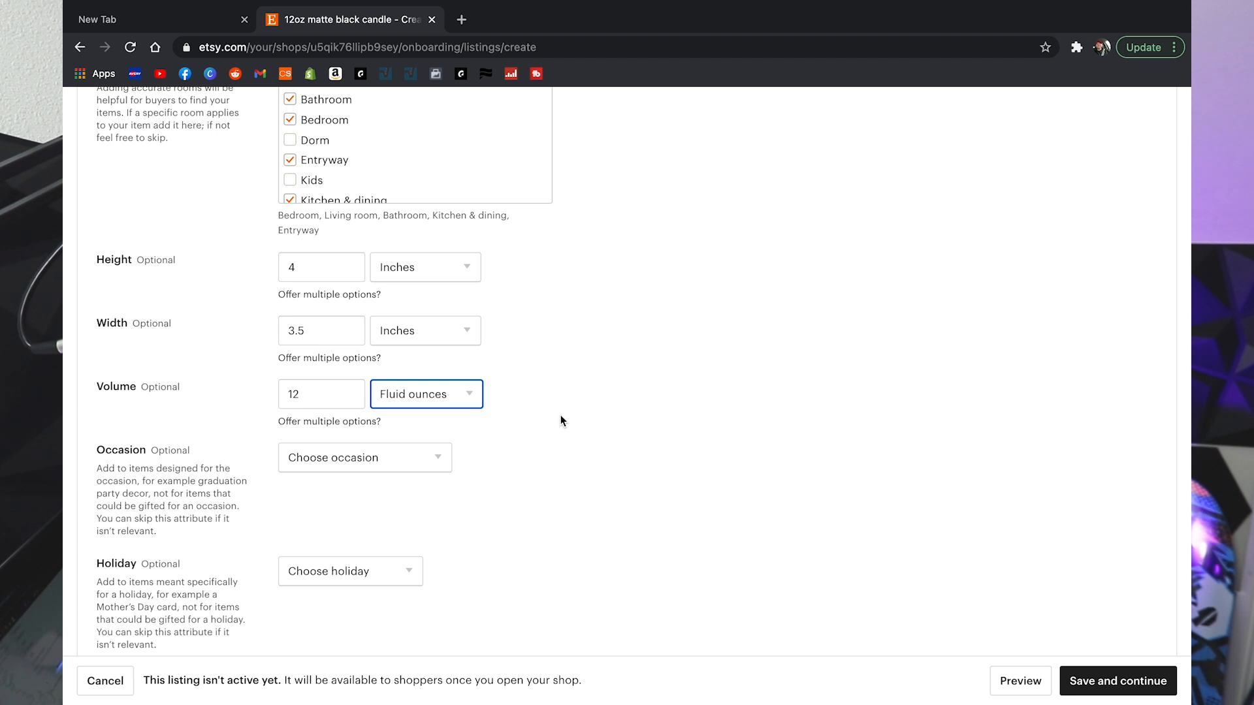
click(523, 415)
scroll(524, 414, down, 1)
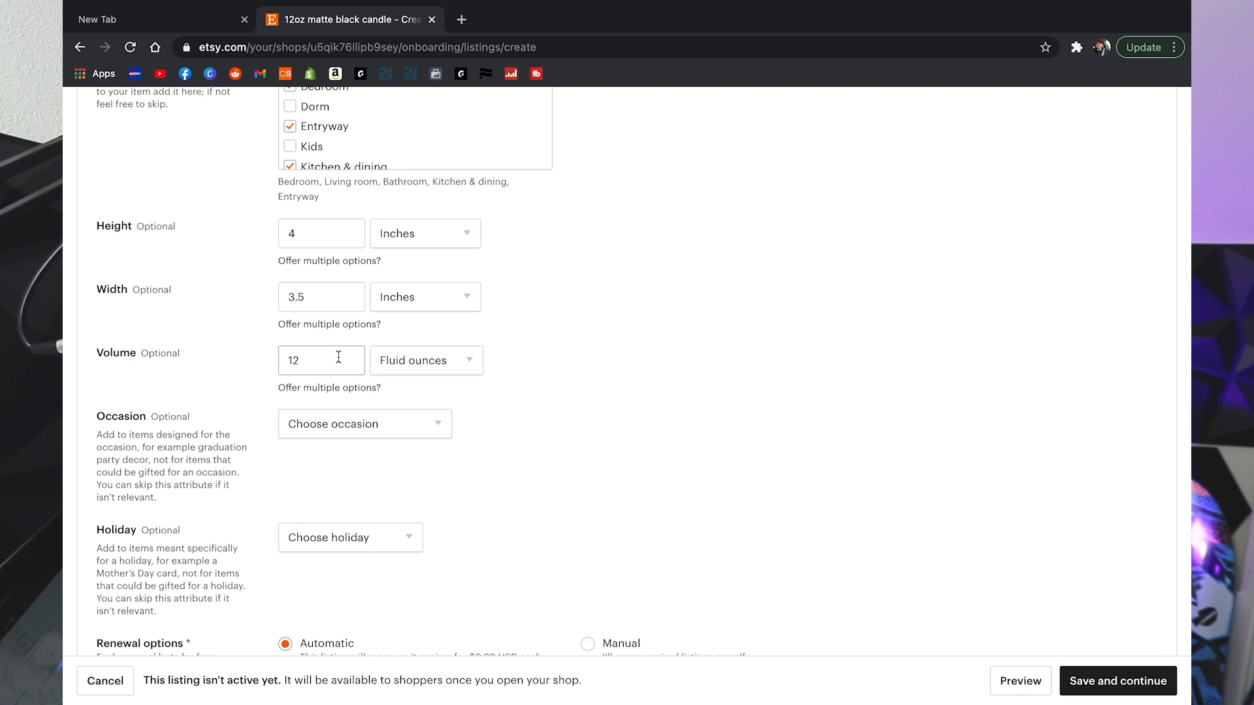
scroll(503, 405, down, 3)
click(424, 248)
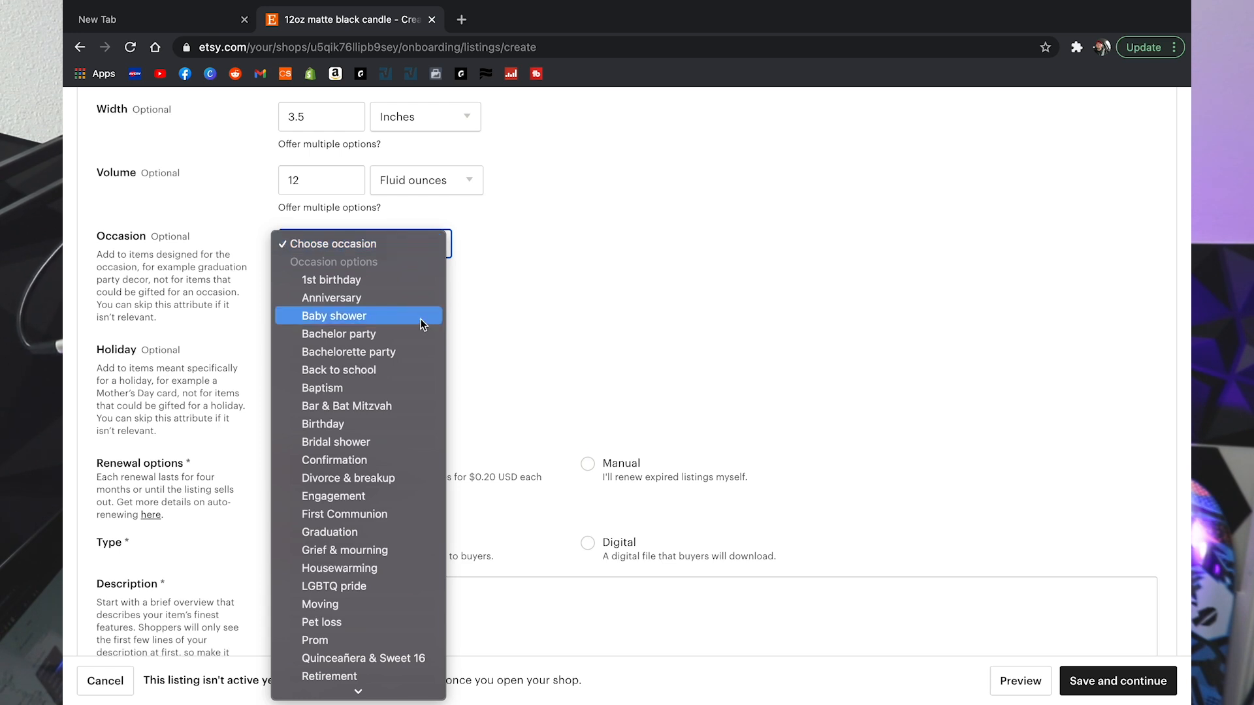
scroll(420, 318, down, 1)
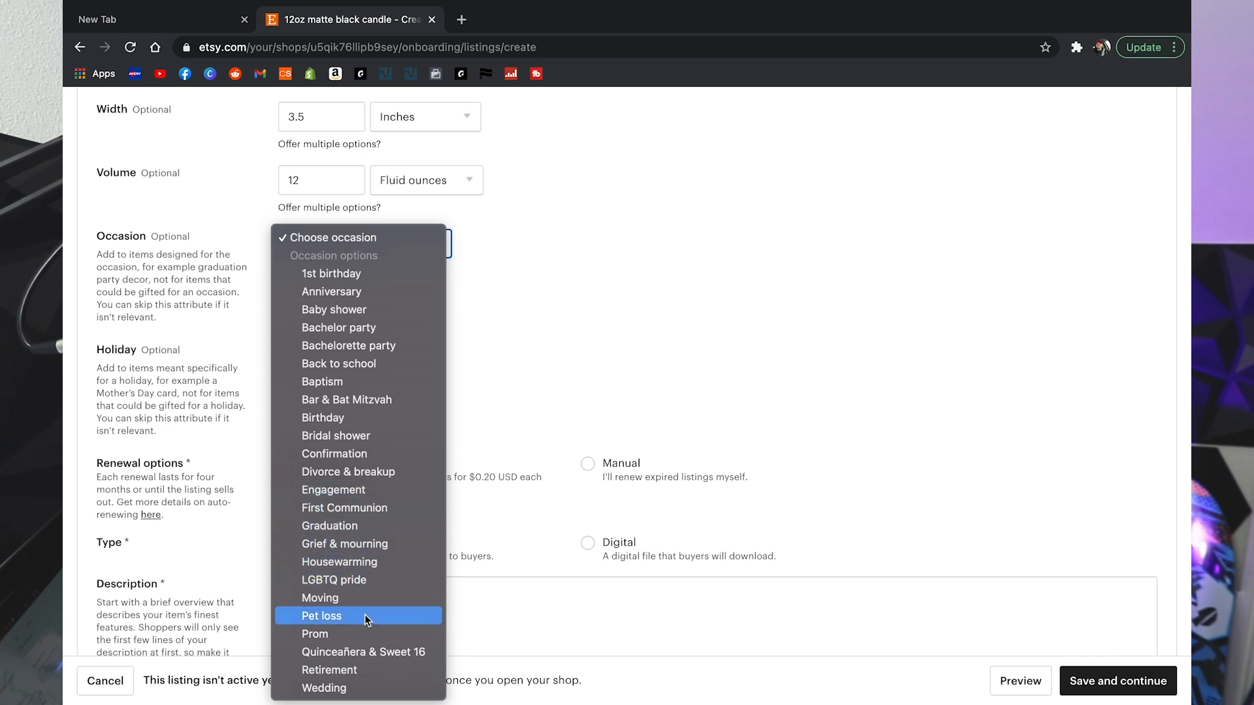
click(561, 375)
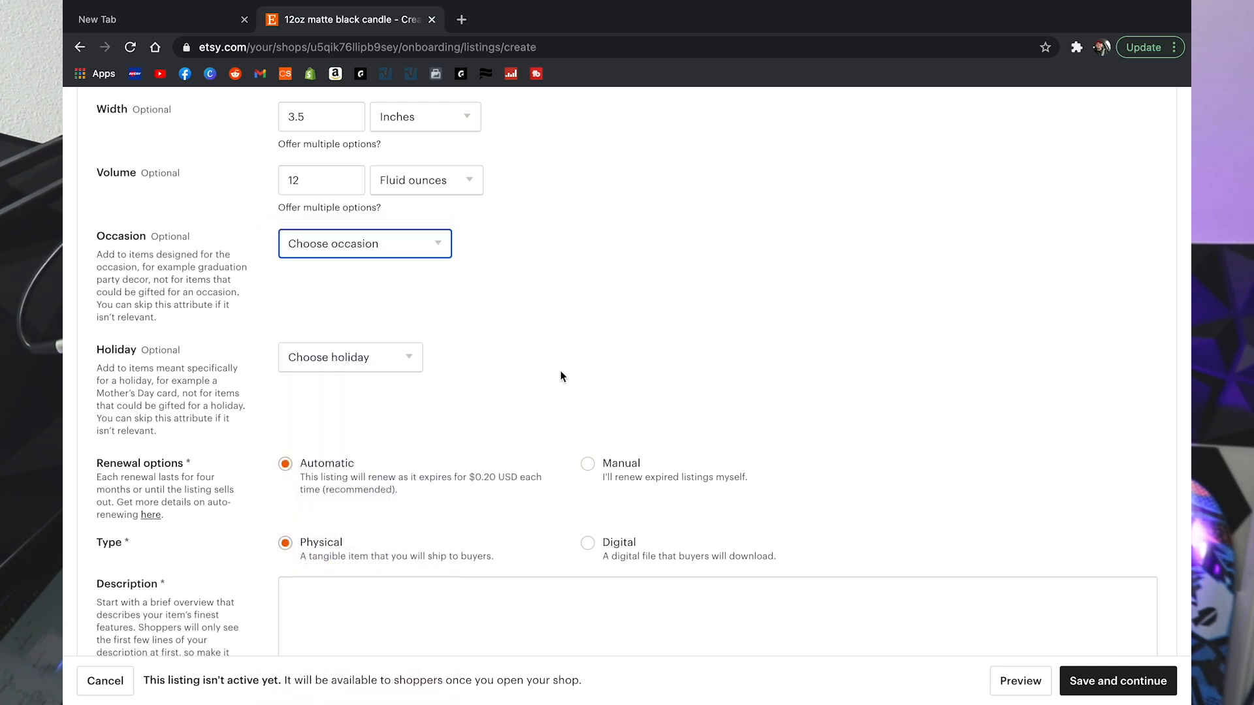
click(400, 365)
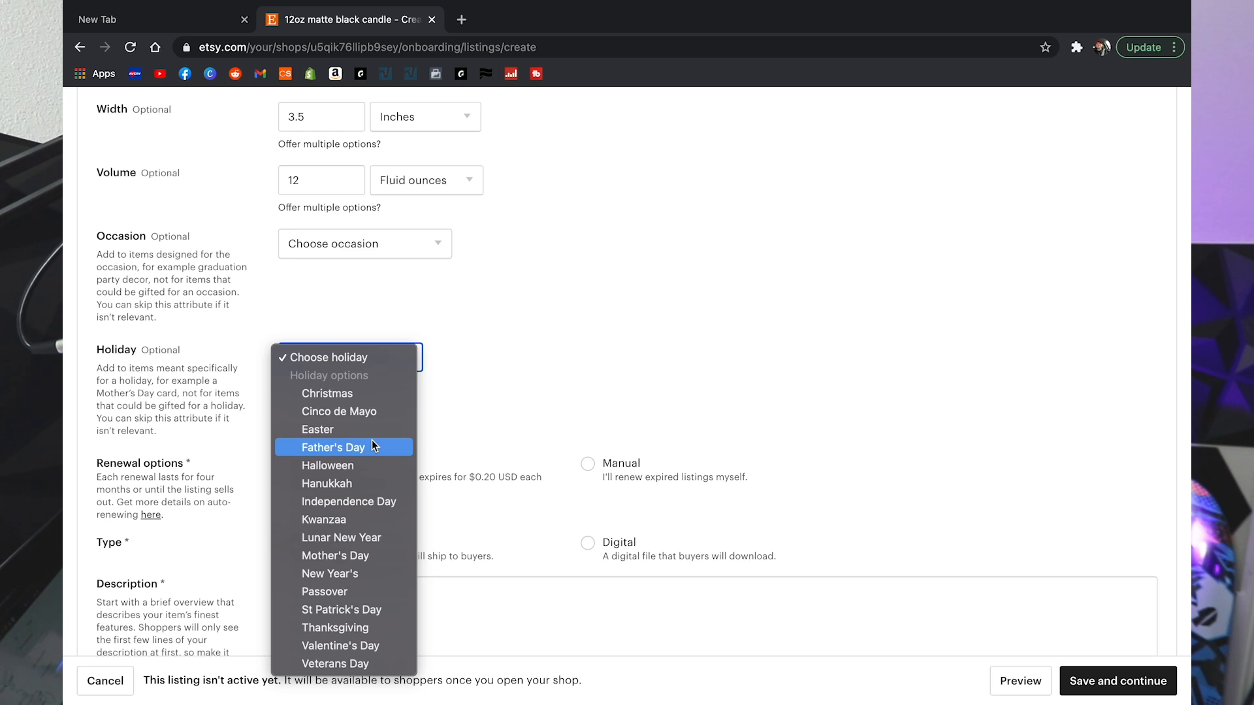
click(557, 357)
scroll(557, 356, down, 4)
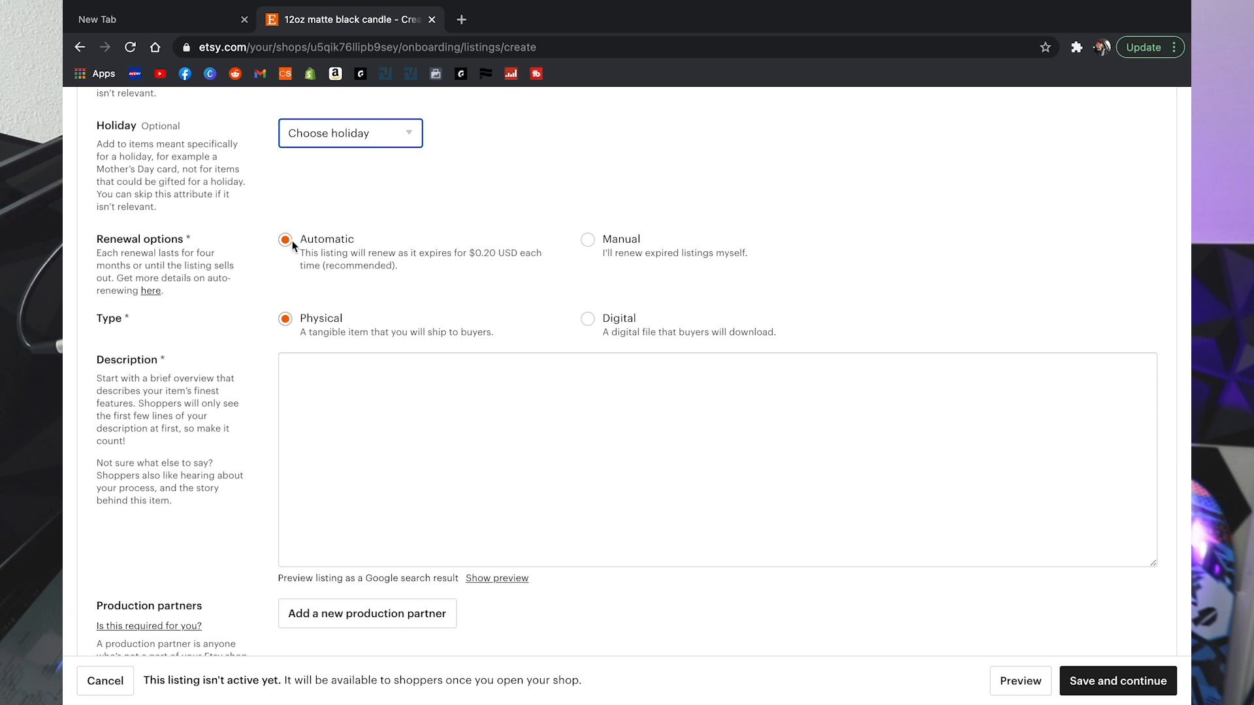
Step: Set renewal to manual and write the first description line with the 11oz net weight
click(595, 239)
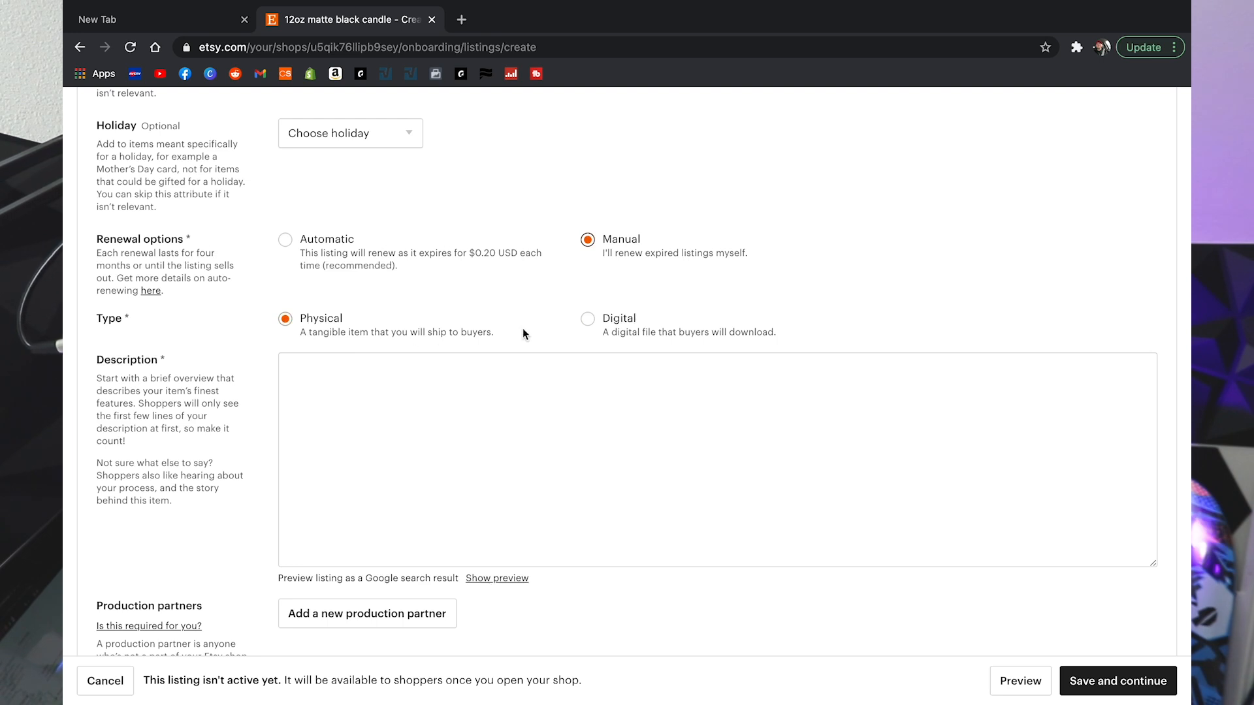
click(585, 406)
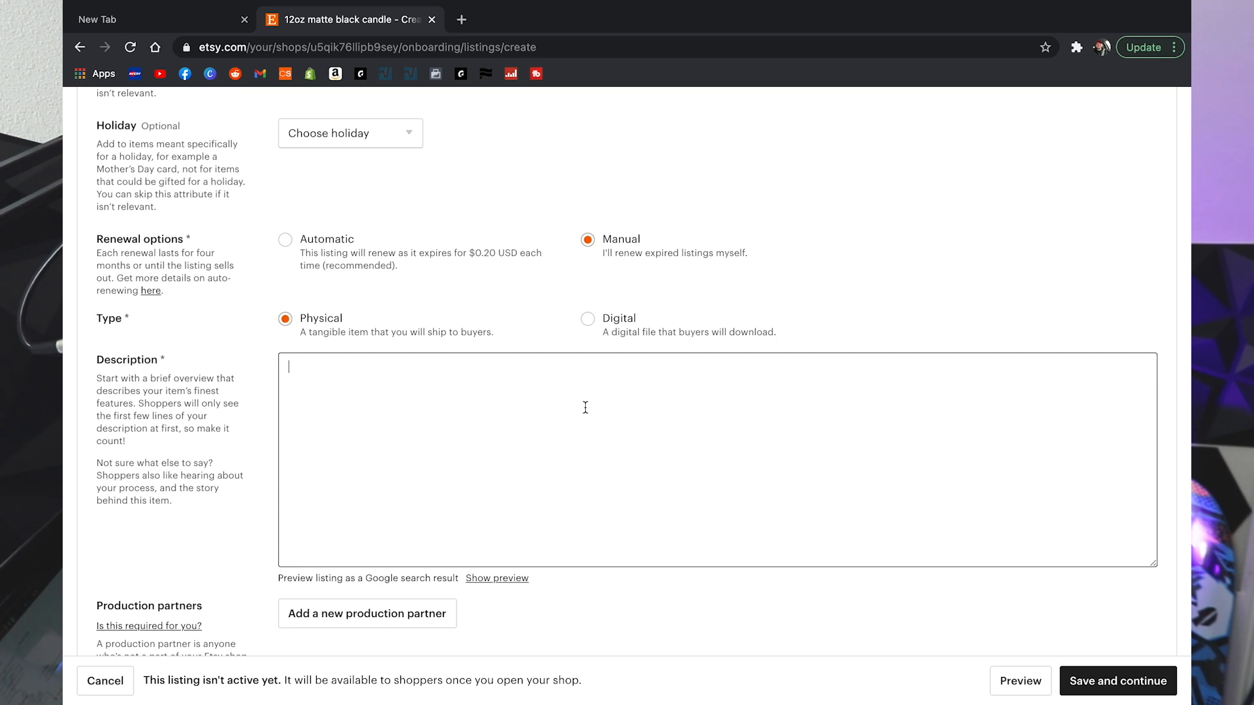
text(12oz matte black candle (nt w)
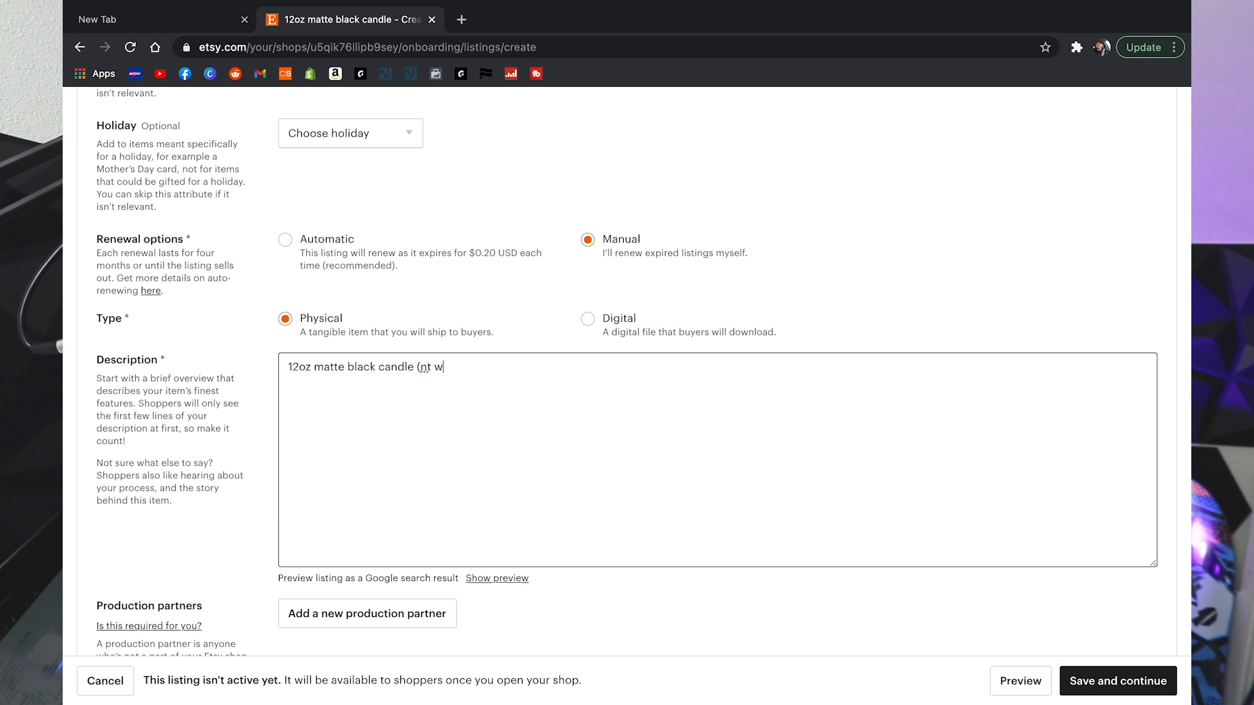
text(gt)
key(BackSpace)
key(BackSpace)
key(BackSpace)
key(BackSpace)
key(BackSpace)
text(t )
text(wgt )
text(11)
text(oz)
text())
key(BackSpace)
key(BackSpace)
text(t)
Step: Add a second line describing the fall spice scent in a soy blend wax
key(End)
key(Return)
text(Fall spice scent in a)
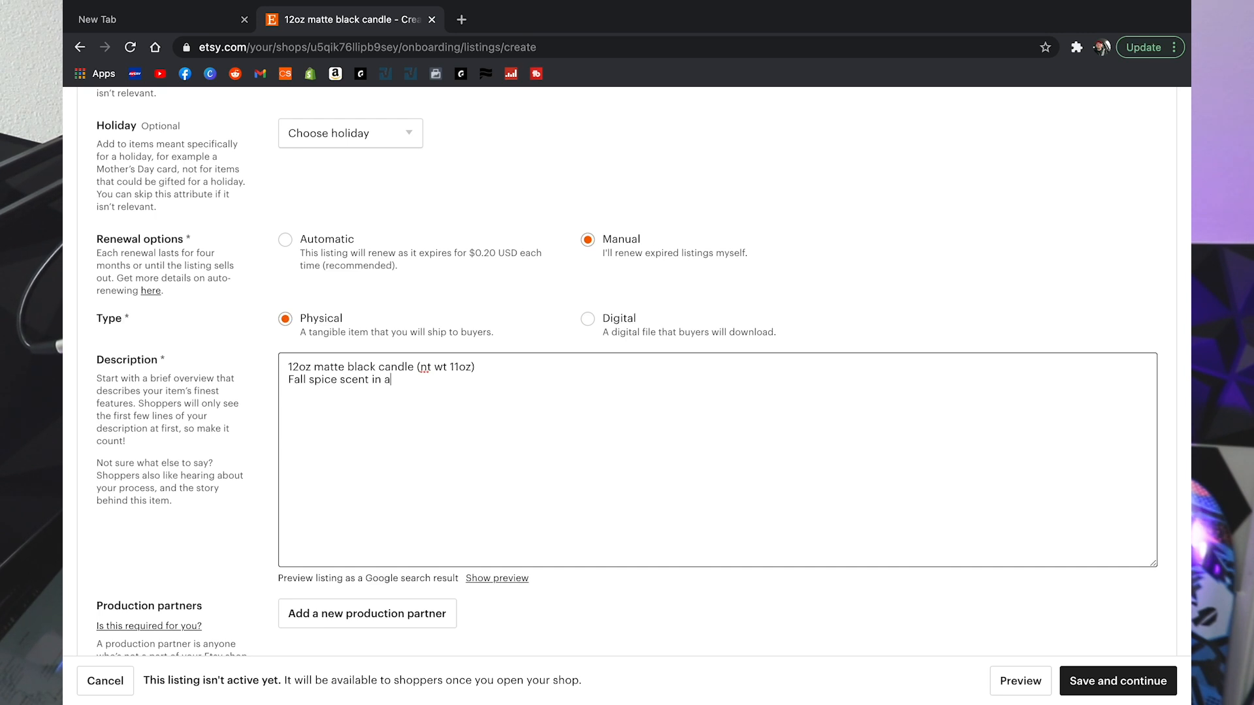
text( parassoy bl)
key(BackSpace)
key(BackSpace)
key(BackSpace)
text(soy blend)
text(wax)
Step: Add a third line stating a 45 hours burn time
click(491, 379)
text(Burn ti)
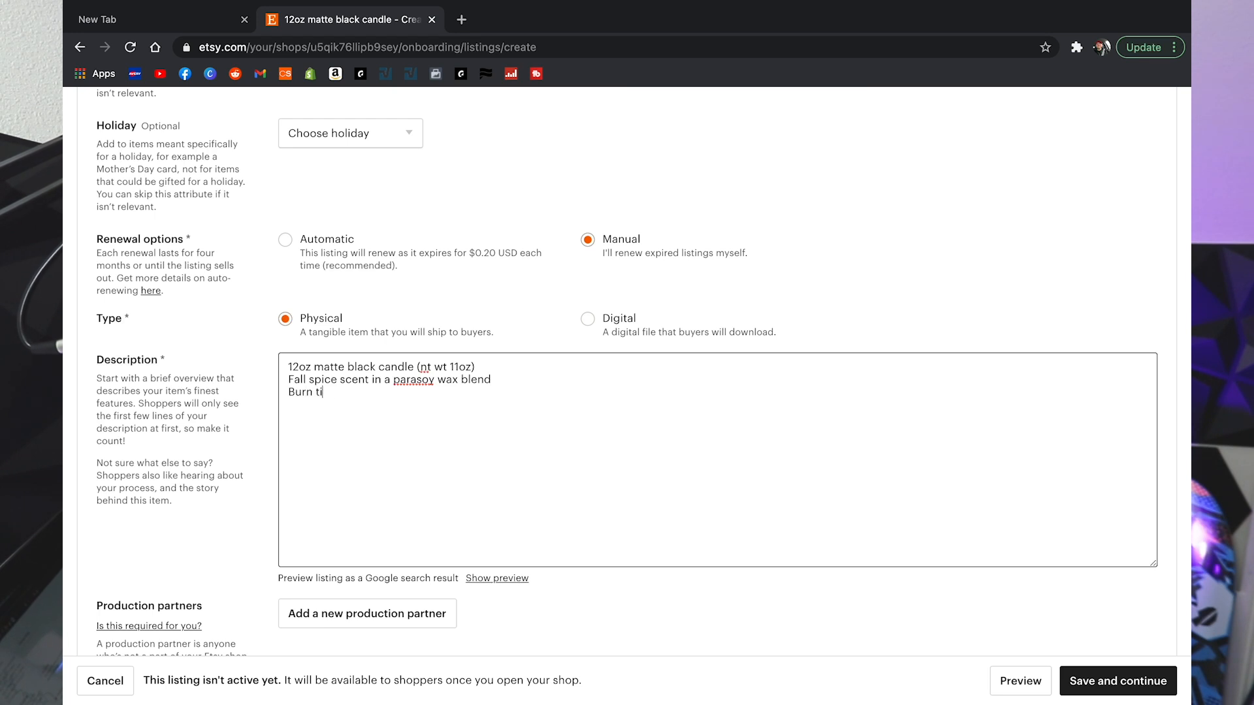
text(me 45hours)
key(BackSpace)
key(BackSpace)
key(BackSpace)
key(BackSpace)
key(BackSpace)
text(hours)
scroll(670, 406, down, 3)
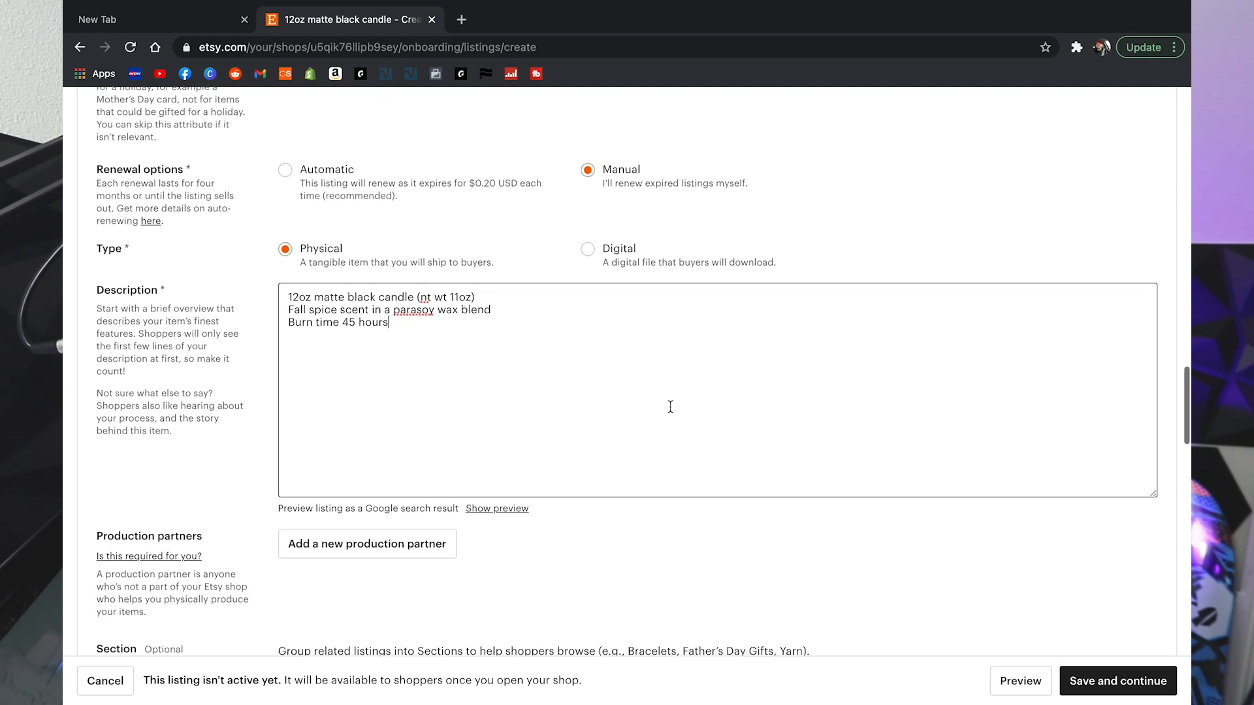
scroll(670, 406, down, 2)
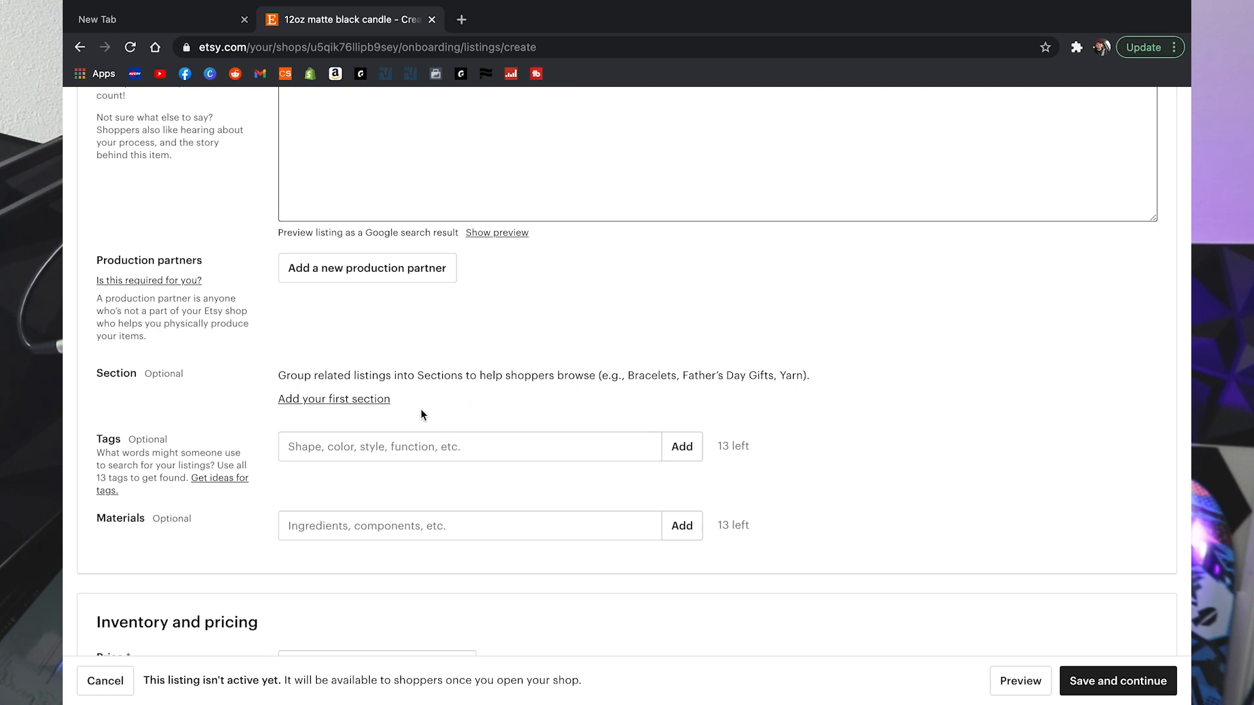
Step: Dismiss the new section box and add the tags candle and soy wax
click(337, 401)
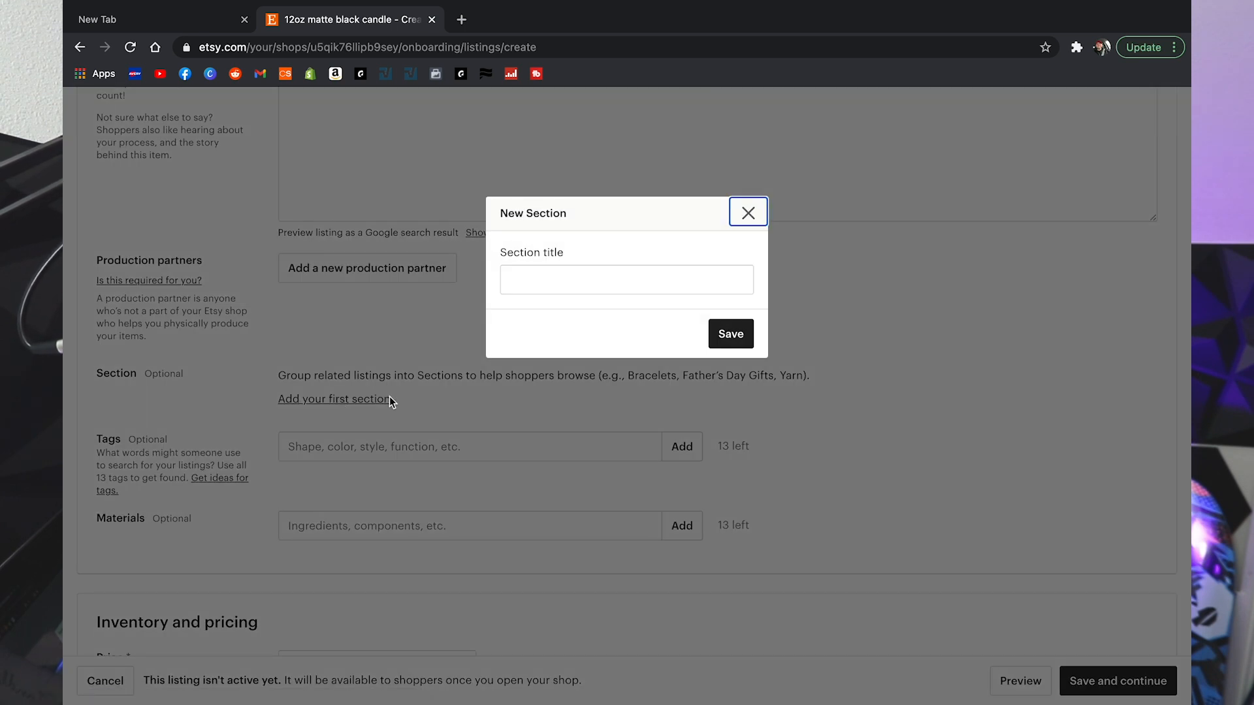
click(749, 218)
click(528, 449)
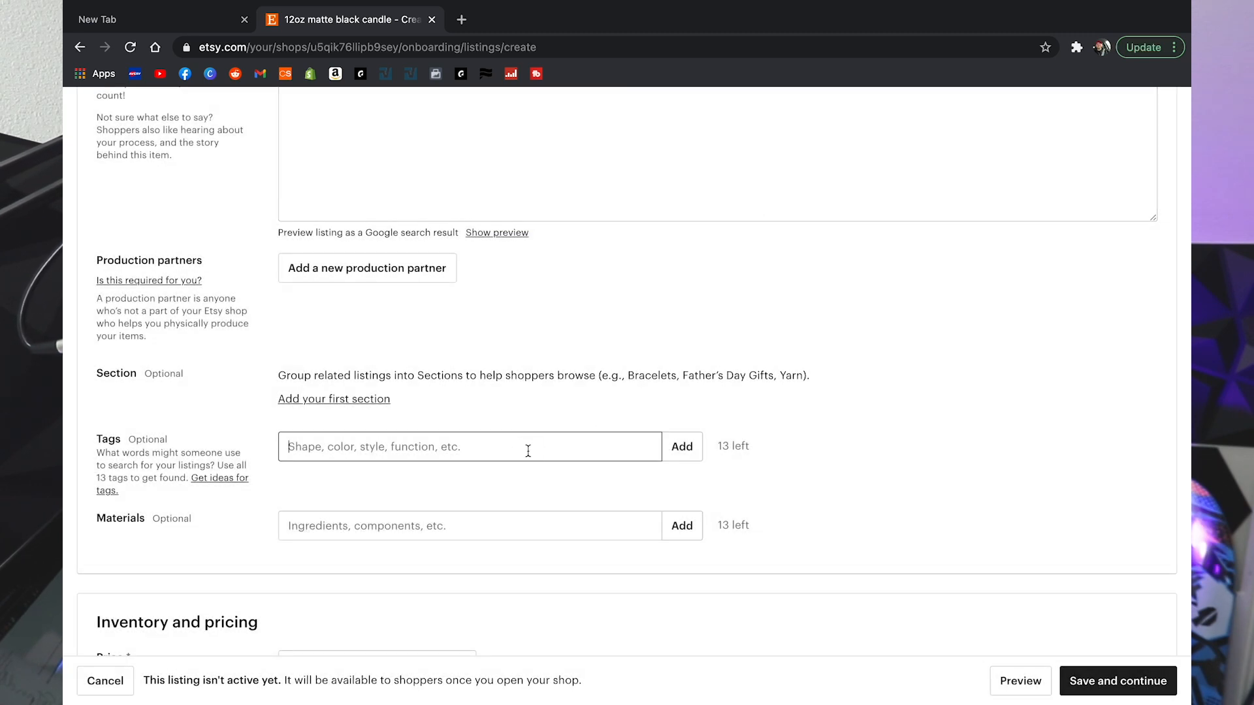
text(candle)
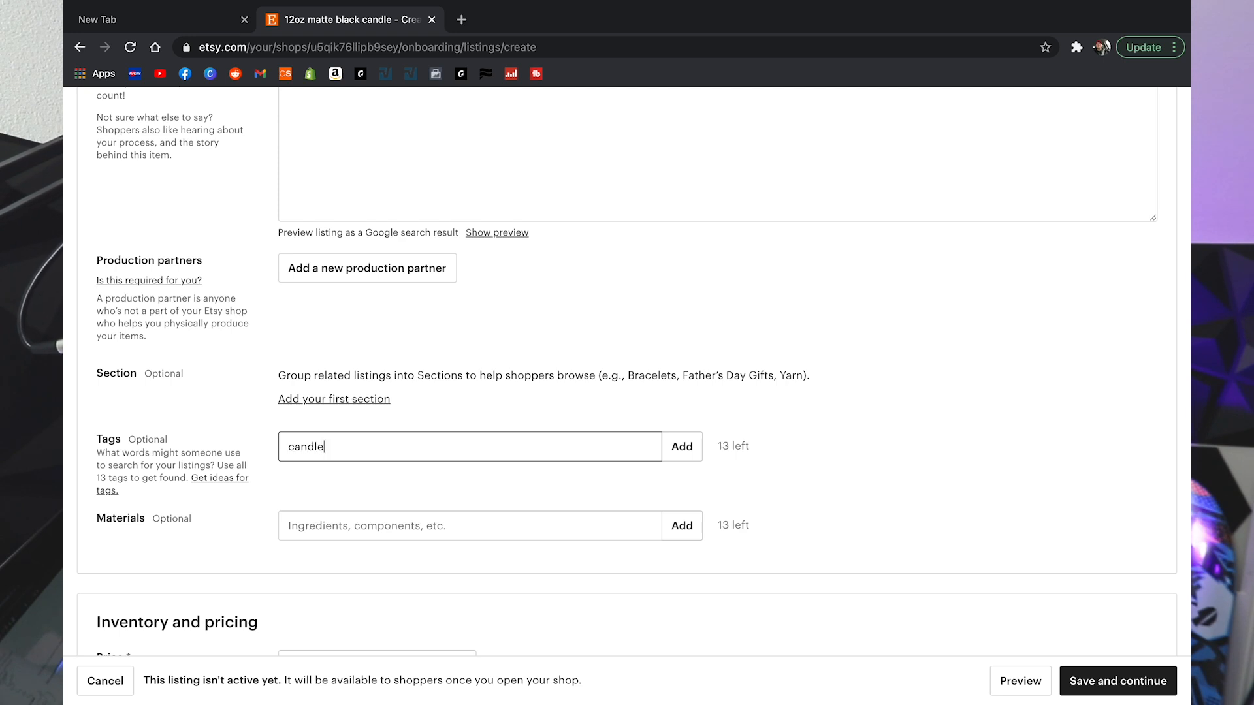
key(Return)
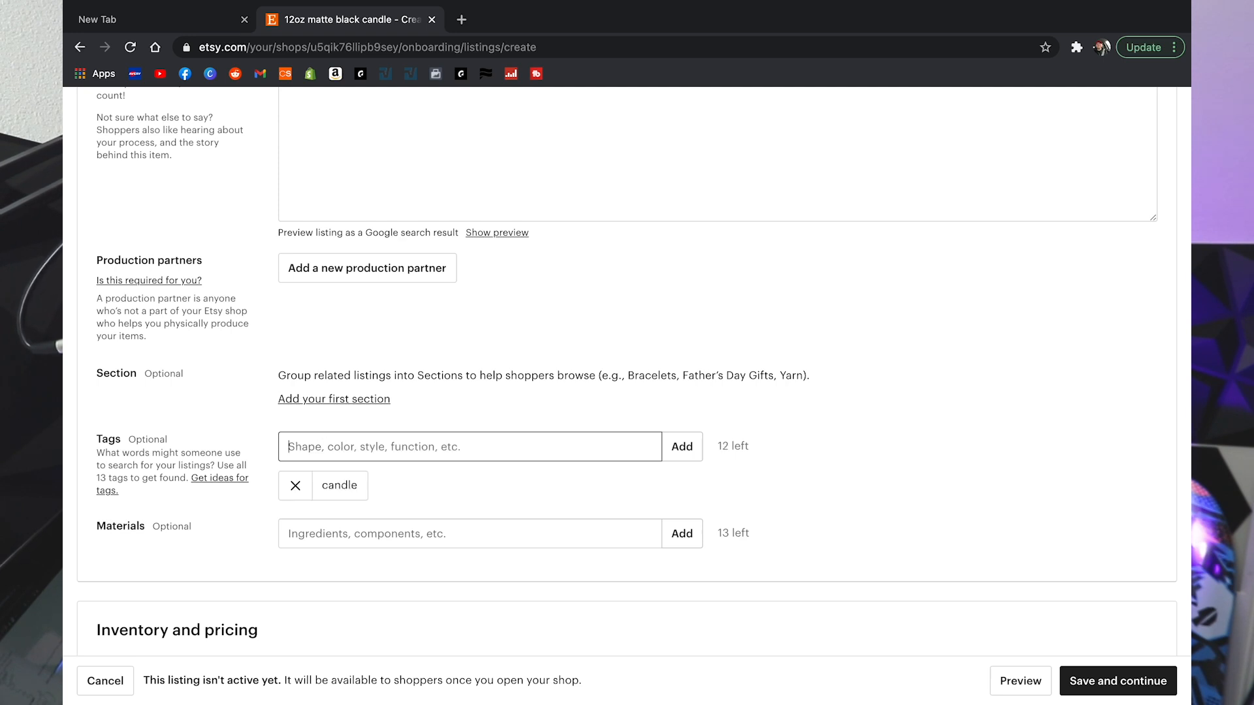
text(soy wax)
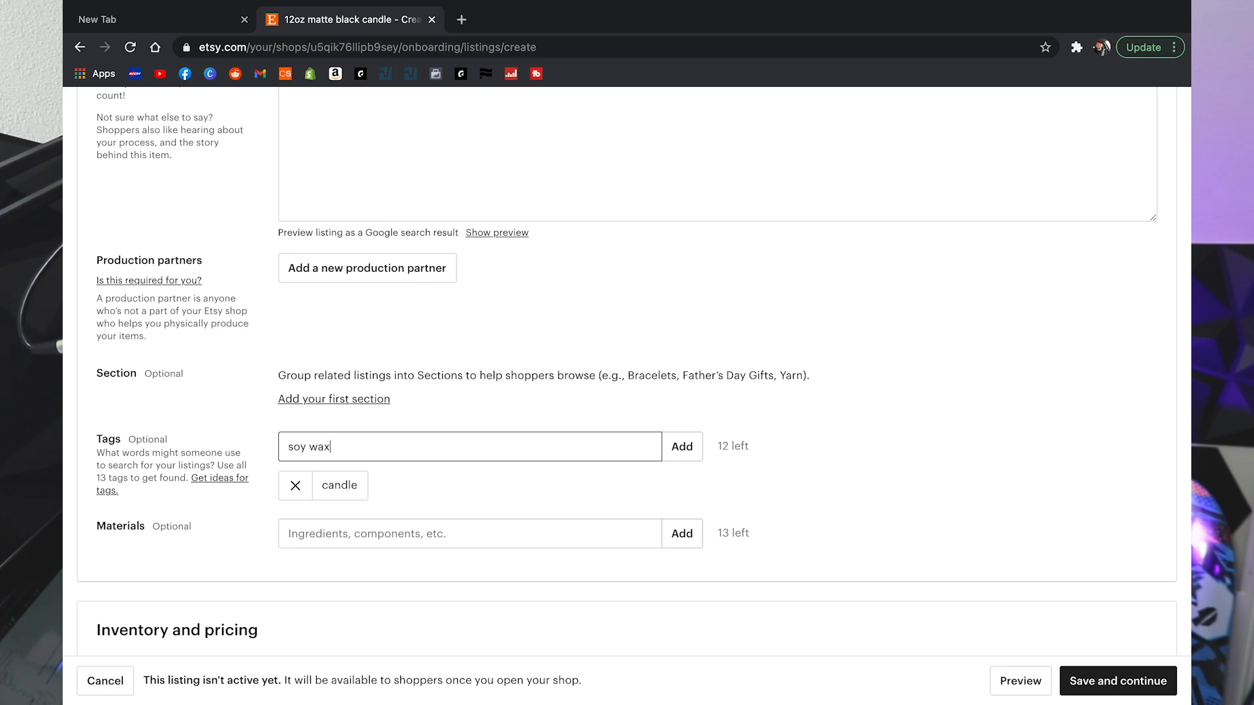
key(Return)
Step: Add candle melt, then replace the misspelled paraffin tag with 'paraffin wax'
text(pa)
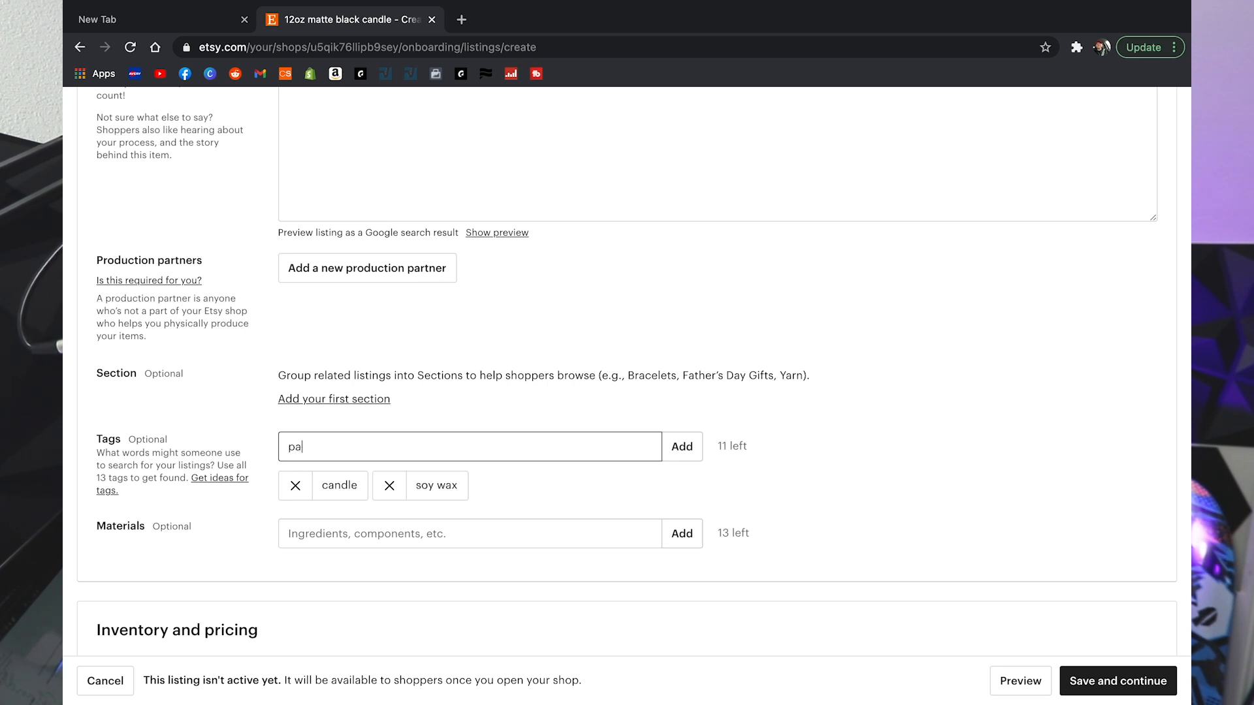
text(raffin wqax)
key(BackSpace)
key(BackSpace)
key(BackSpace)
text(ac)
key(Return)
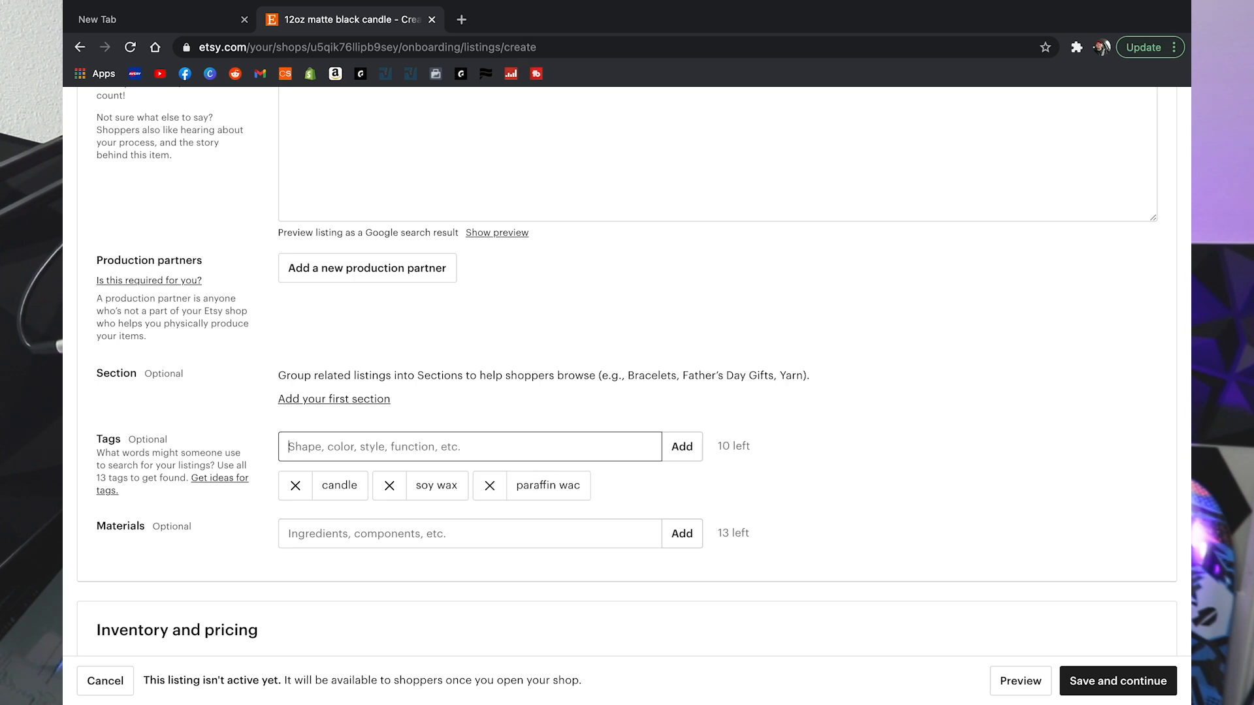
text(candle melt)
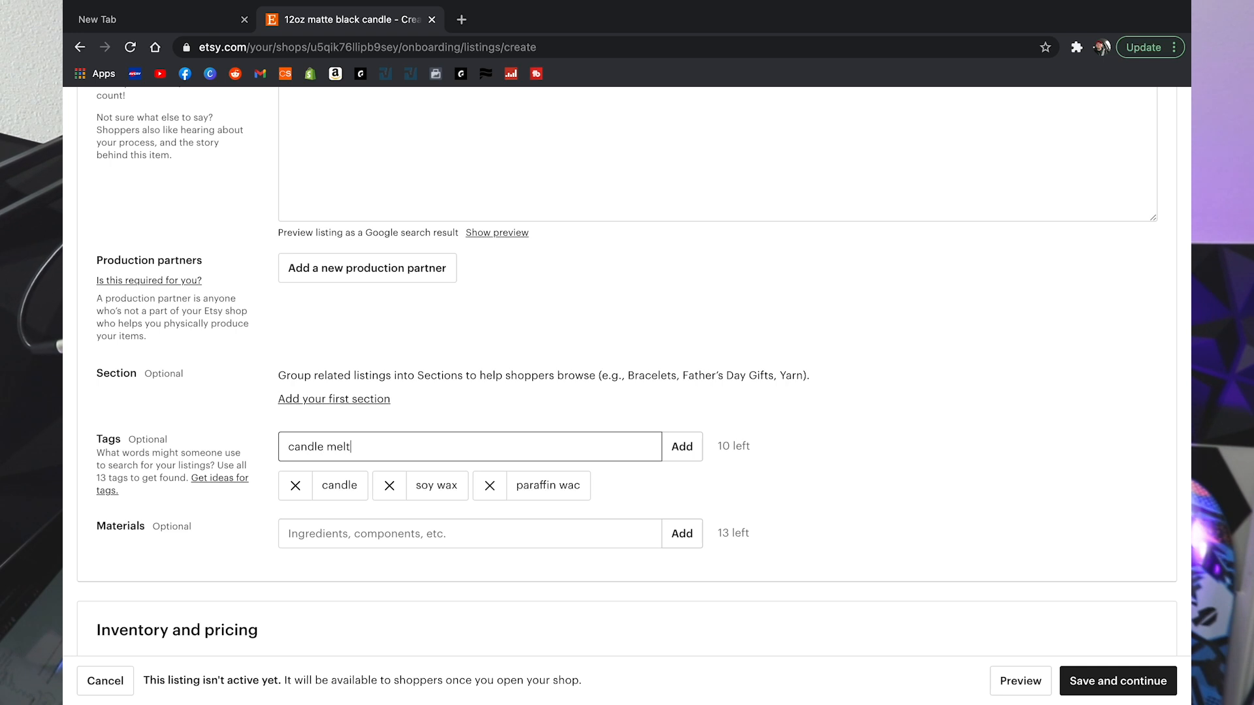
key(Return)
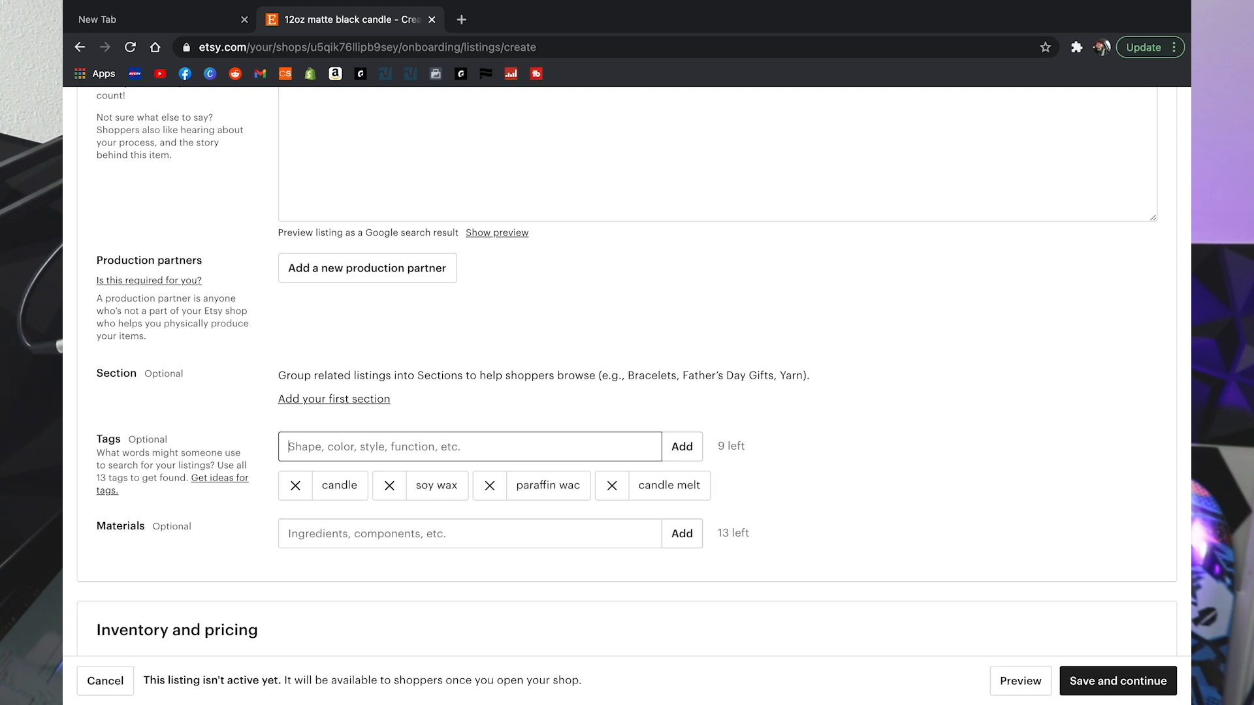
click(490, 487)
click(468, 448)
text(paraffin wax)
key(Return)
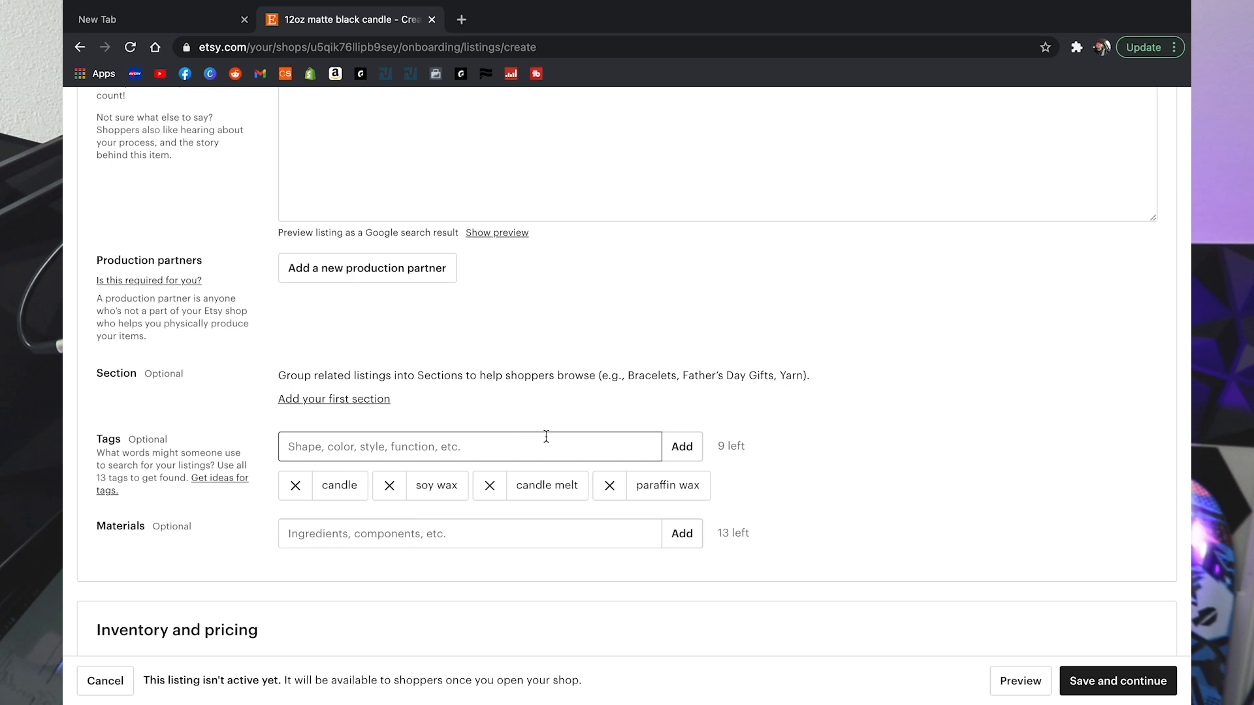
Step: Enter 'Wood wicks, paraffin soy blend wax, fragrance oils' as the listing's materials
click(529, 537)
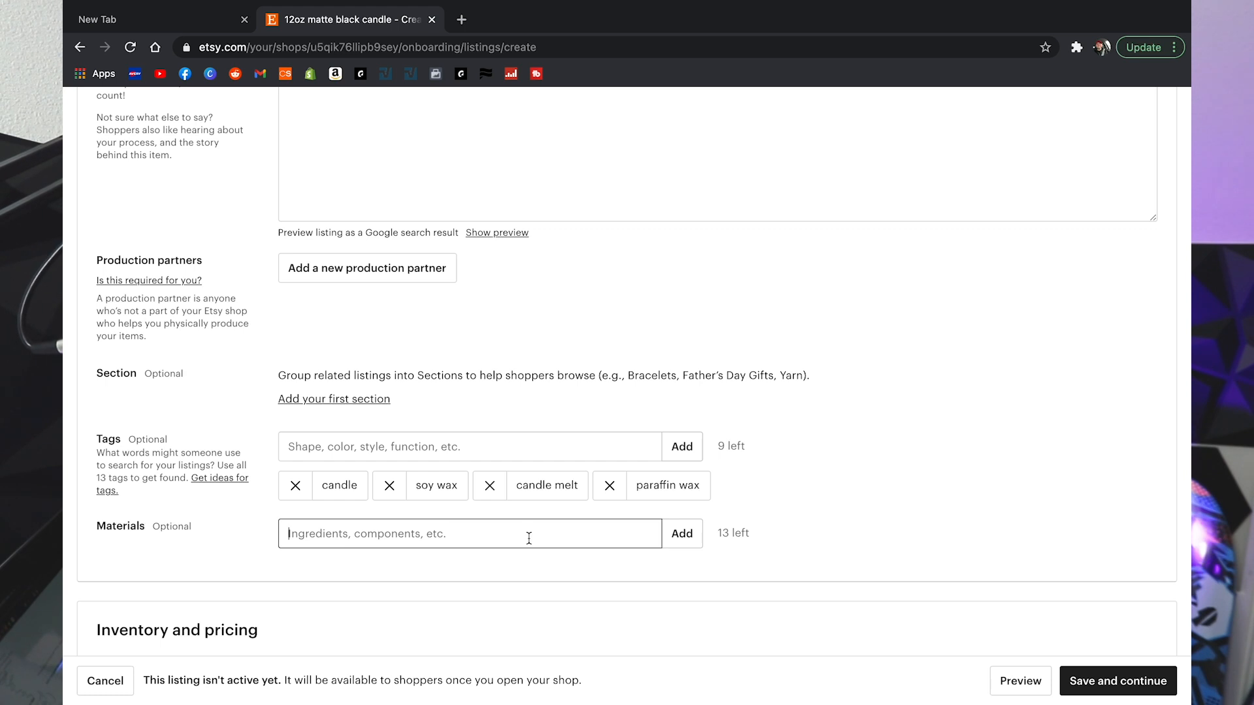
text(Wood wicks, )
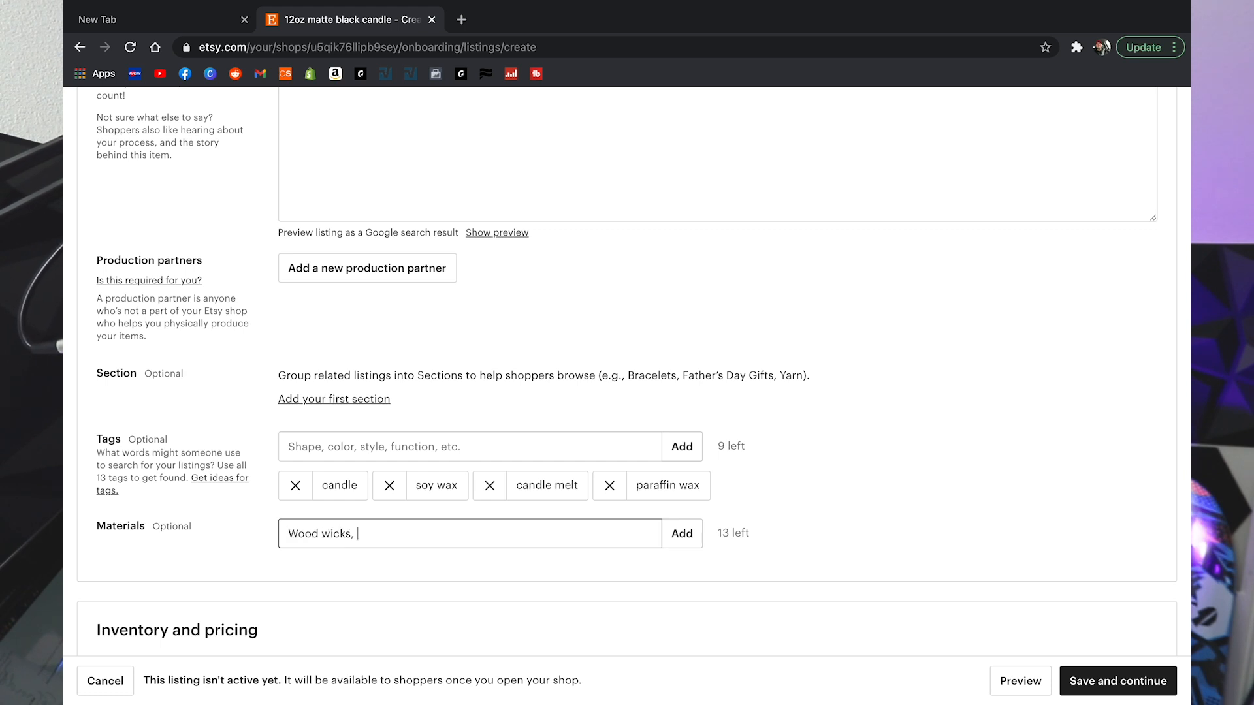
text(paraffin soy blend wax, fra)
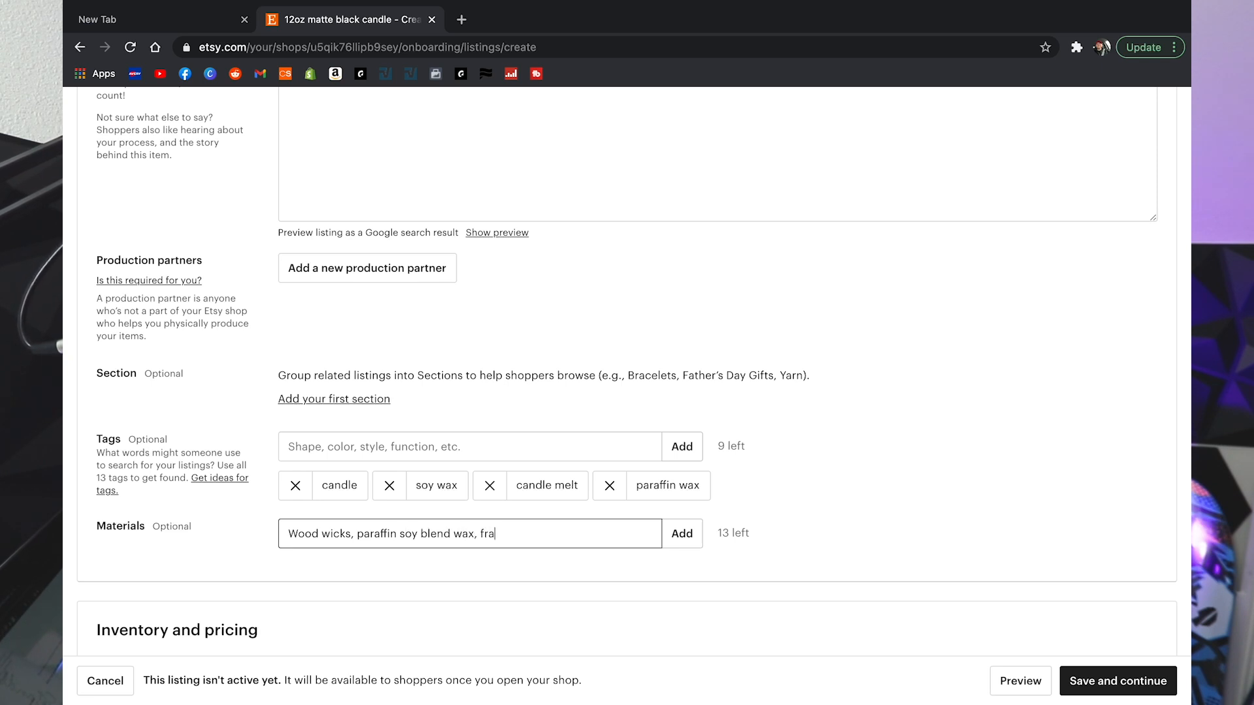
text(grance oils)
key(Return)
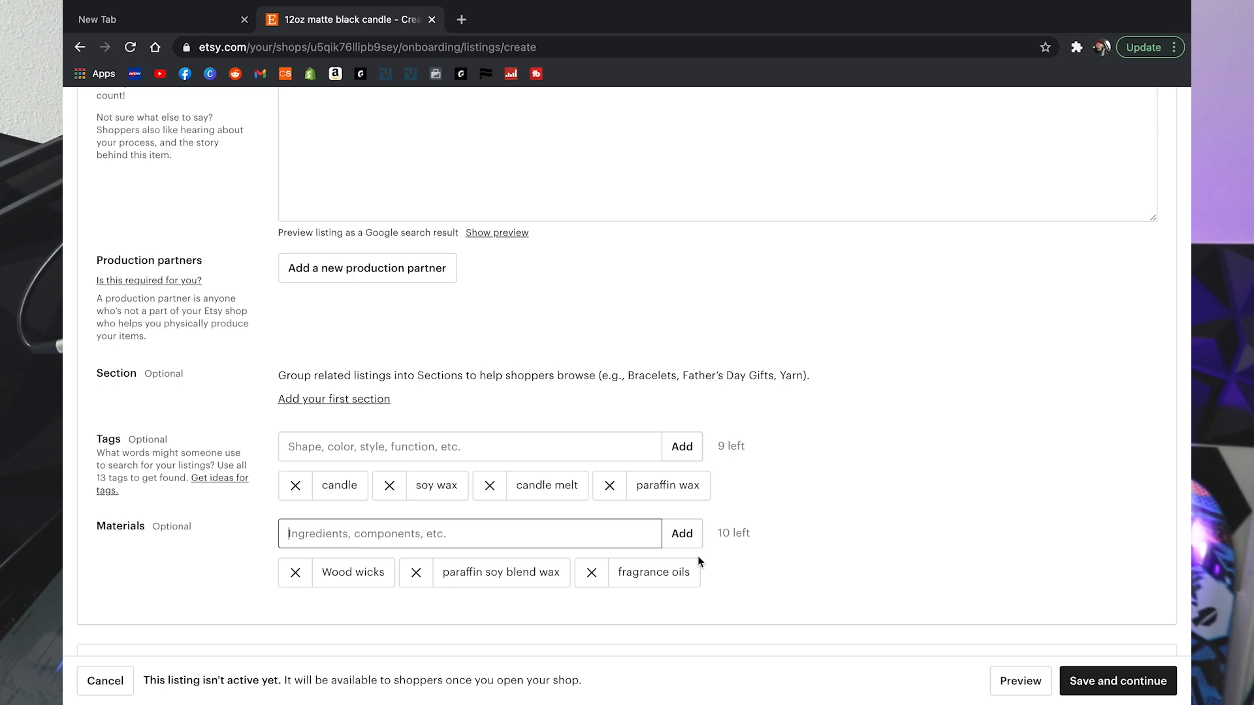
Step: Enter a price of 35 USD for the candle, keeping quantity at 1 and SKU blank
scroll(761, 555, down, 5)
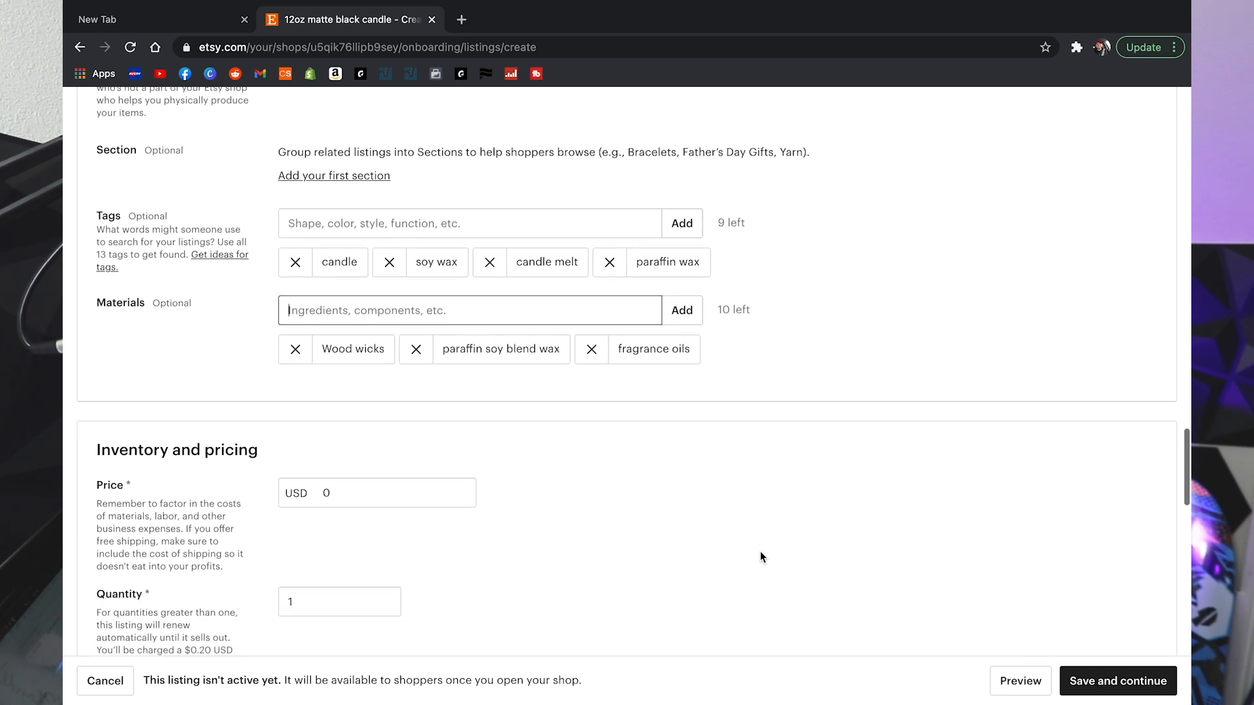
scroll(568, 450, down, 1)
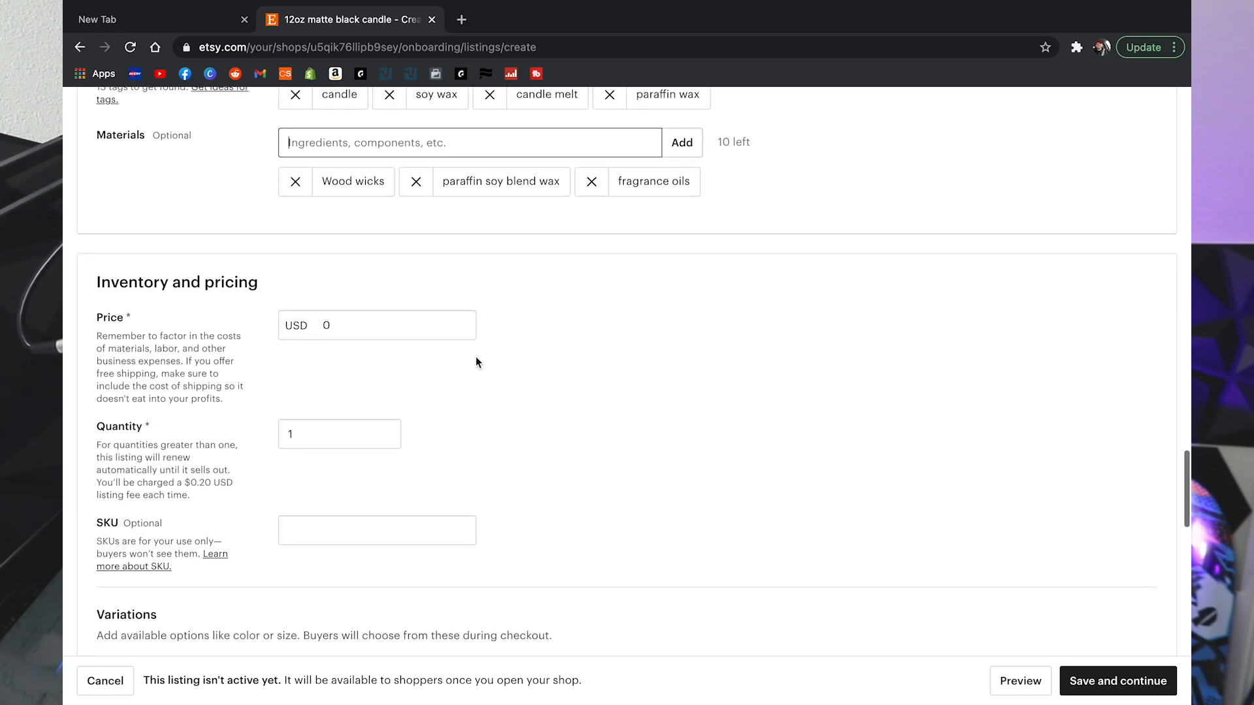
click(401, 325)
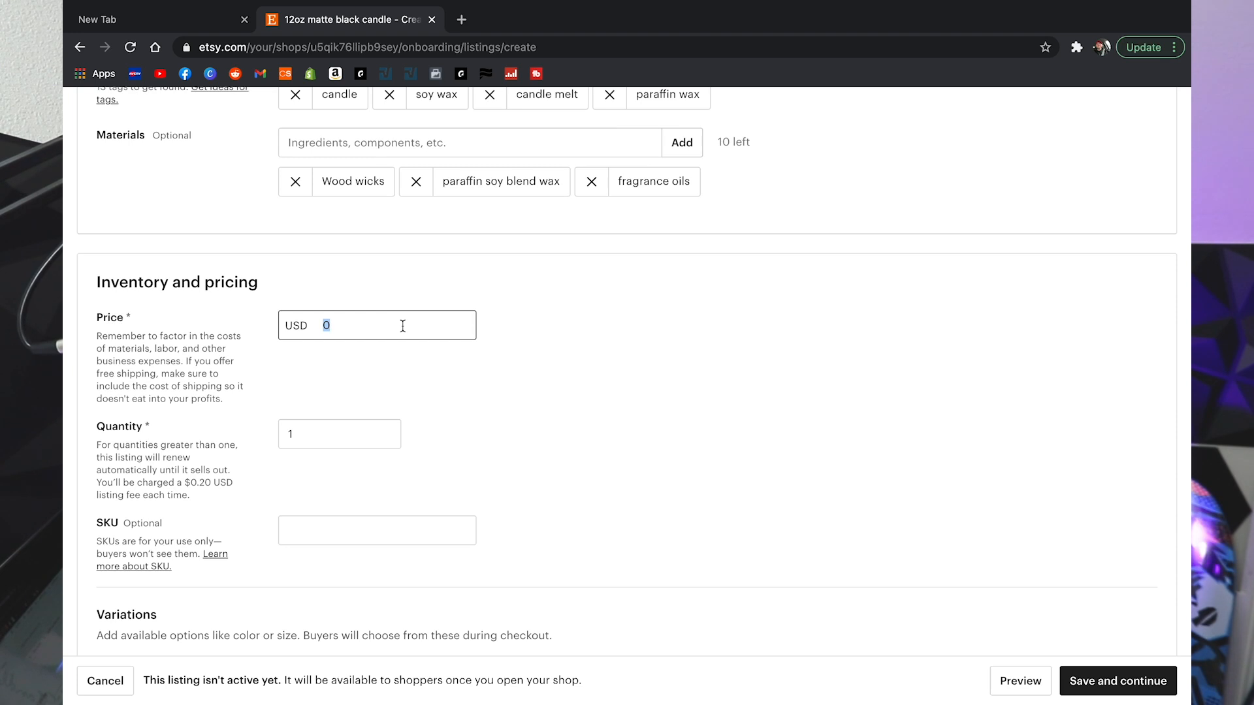
text(35)
click(357, 385)
click(319, 435)
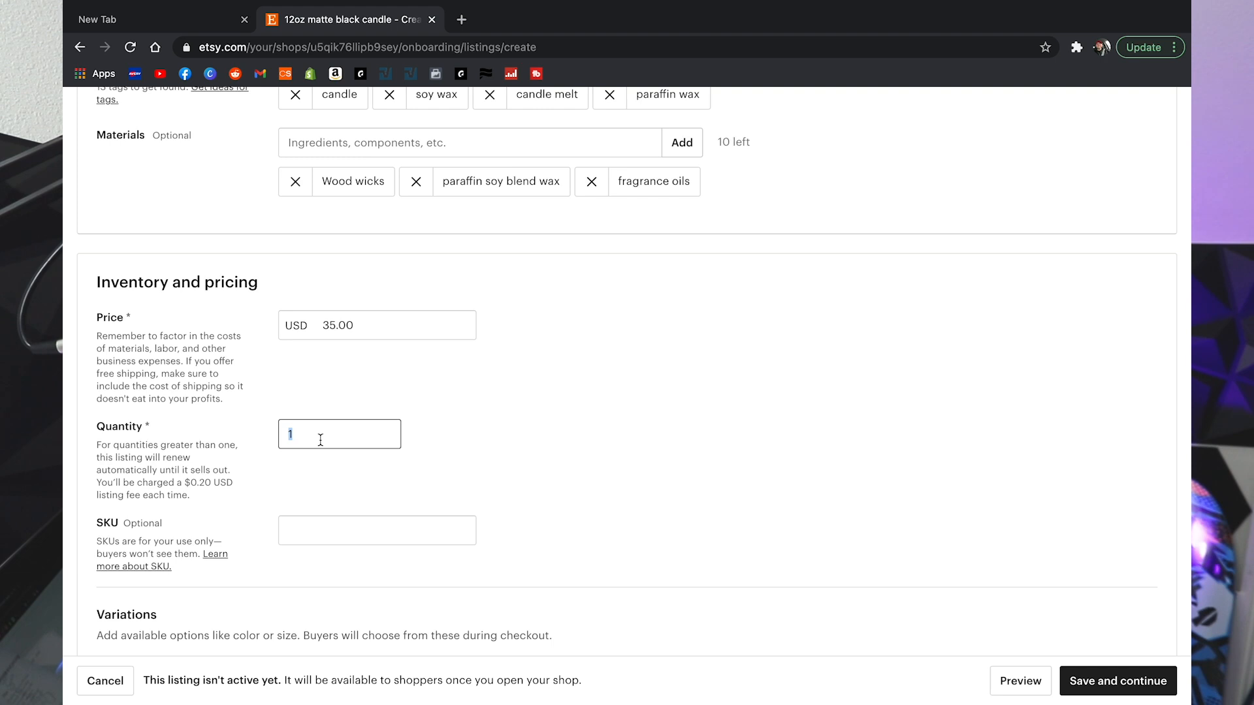
scroll(443, 386, down, 2)
click(401, 399)
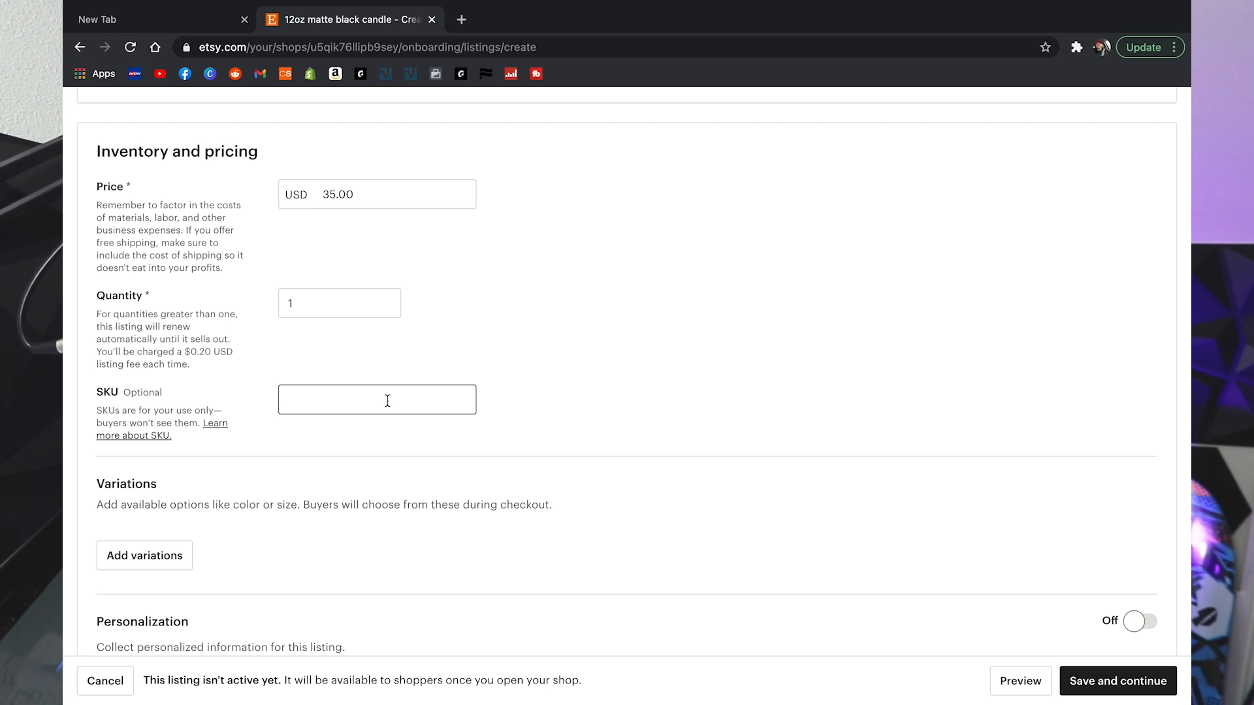
scroll(534, 401, down, 3)
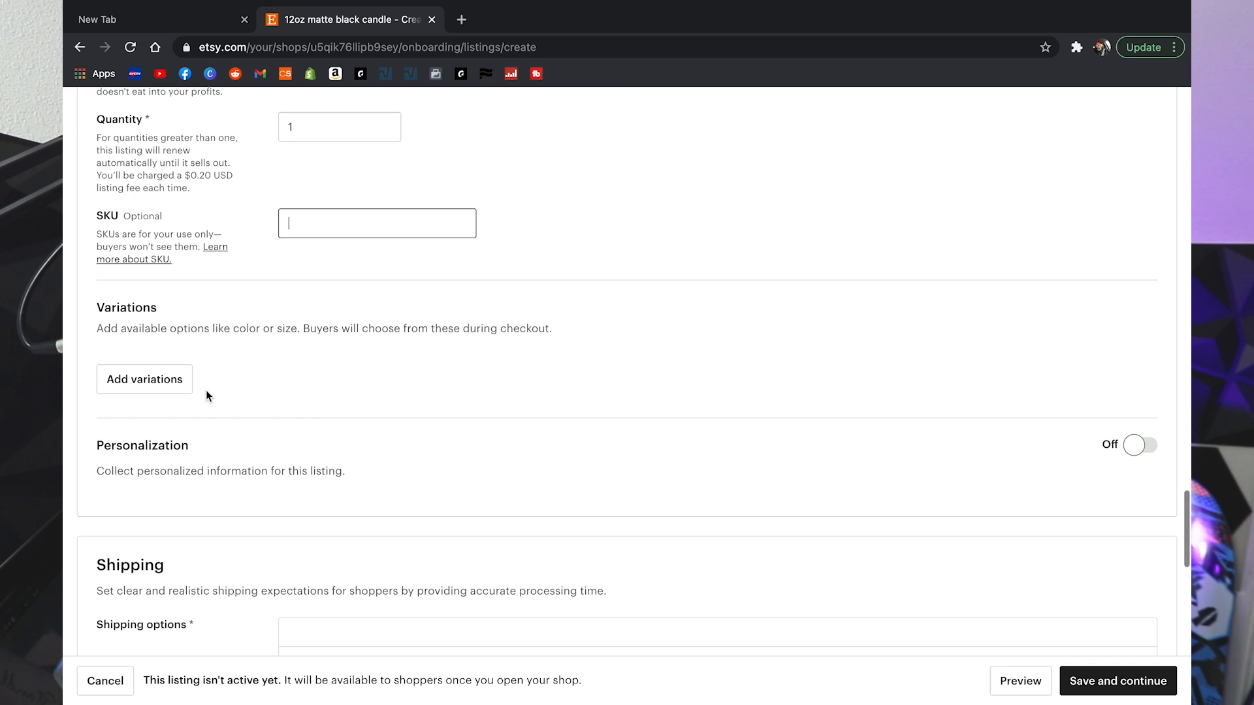
Step: Add a variation to the listing with Scent as its type
click(161, 384)
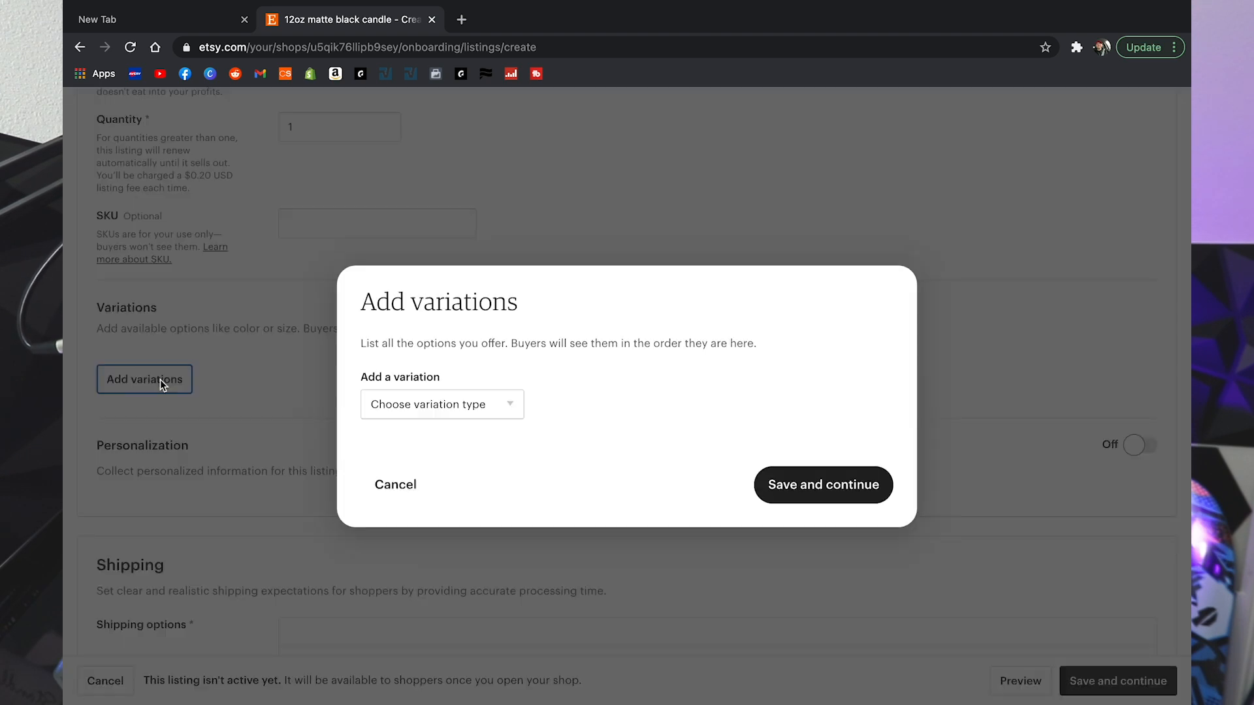
click(461, 401)
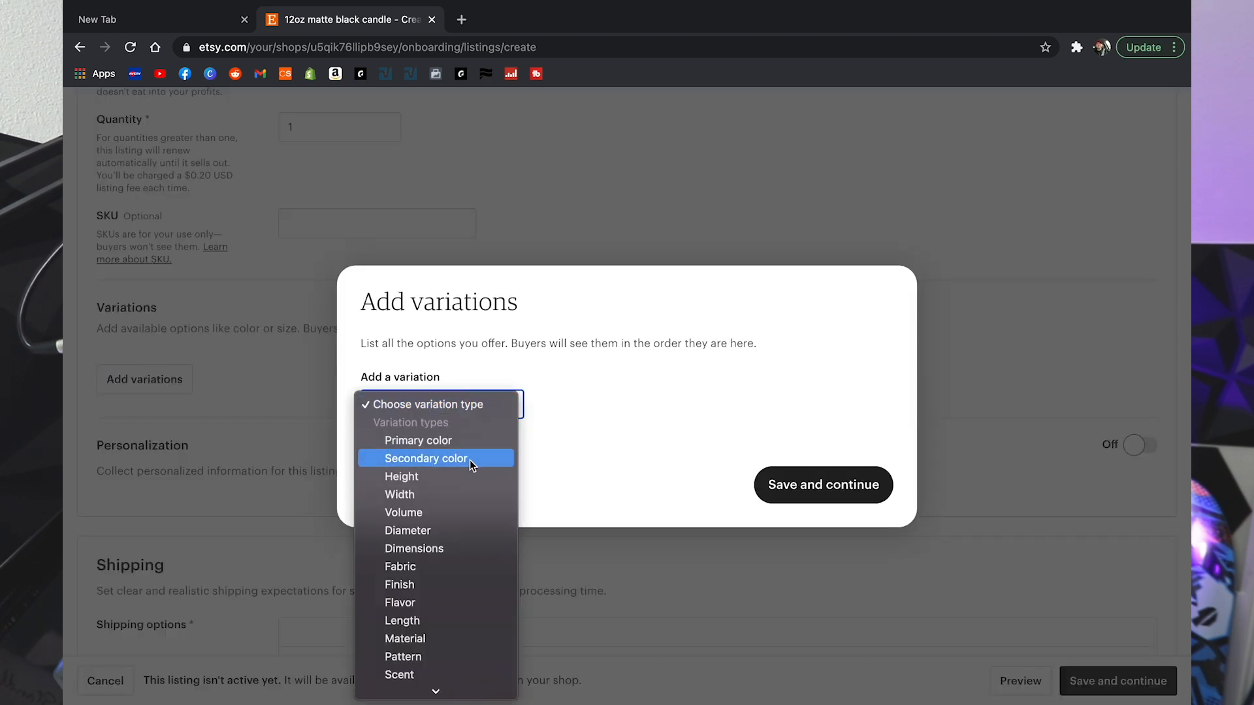
scroll(469, 459, down, 3)
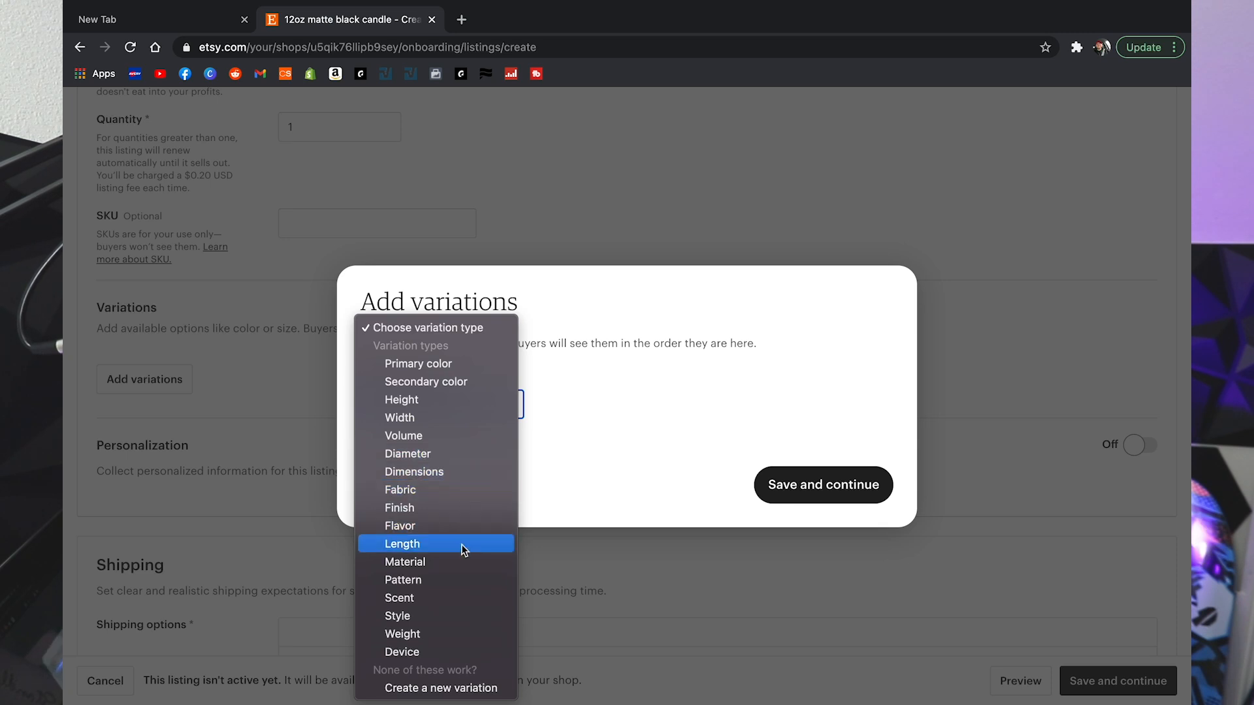
click(436, 596)
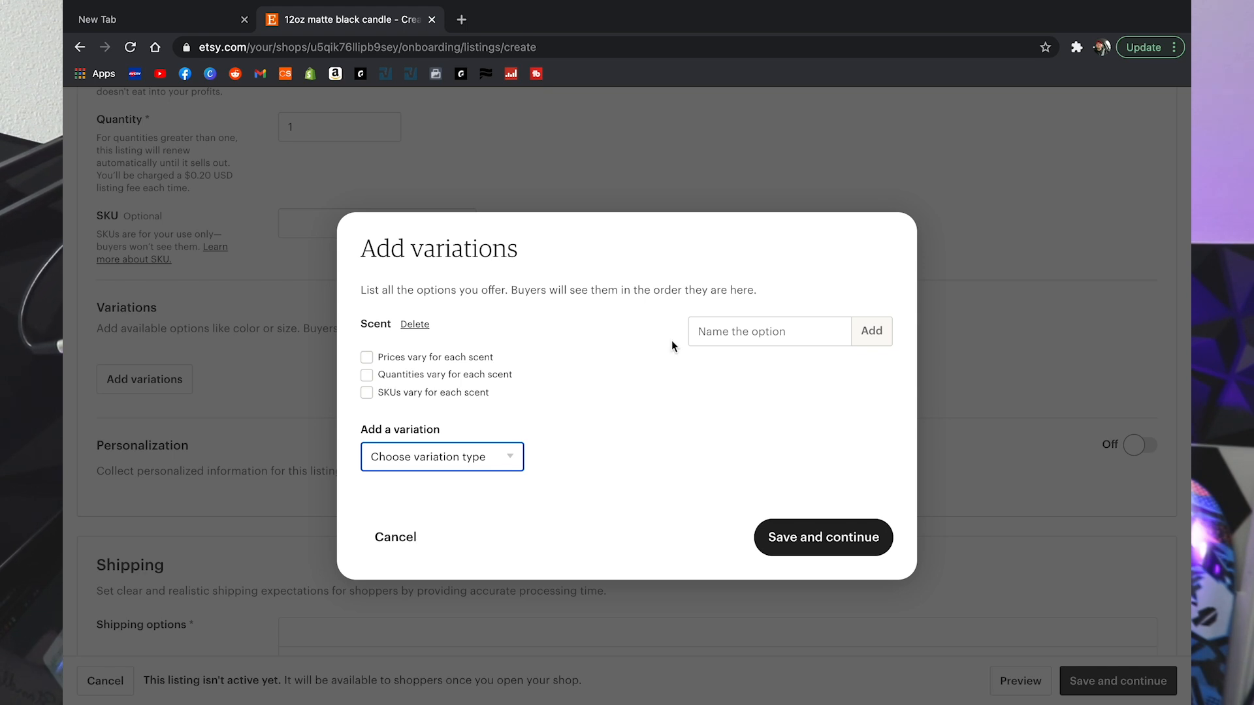
Step: Add Sandalwood as the first scent option
click(770, 331)
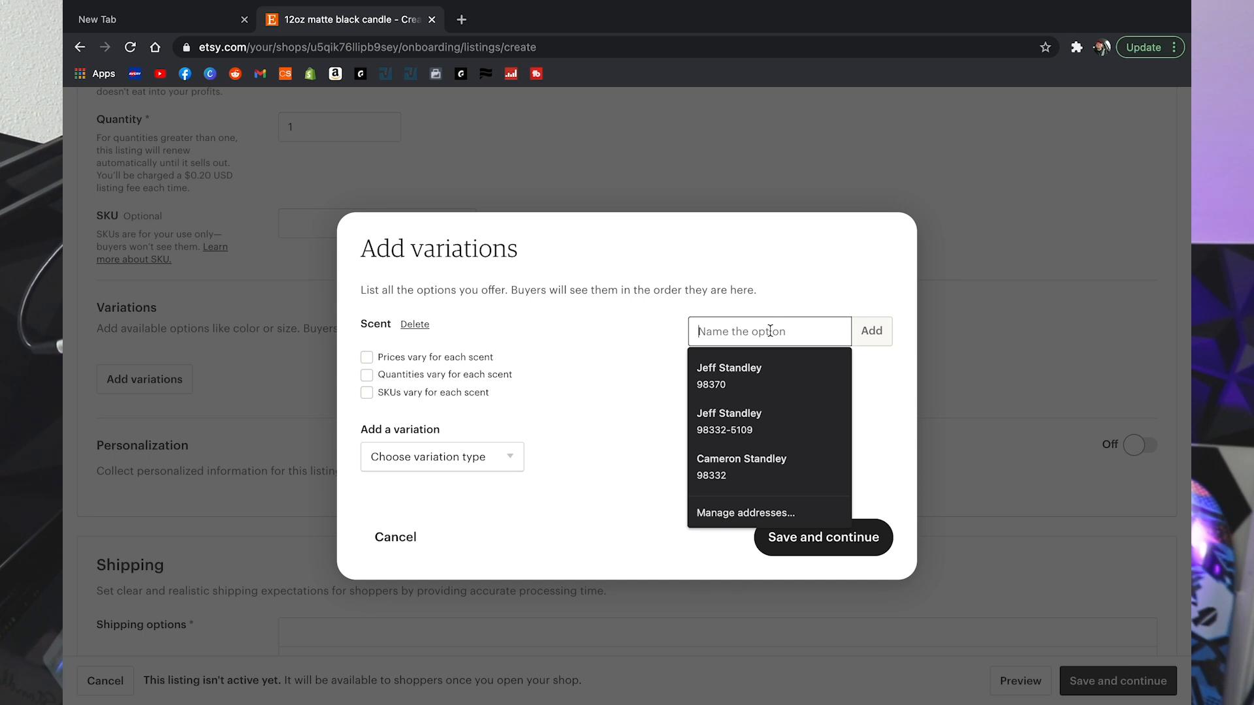
text(Sandalwood)
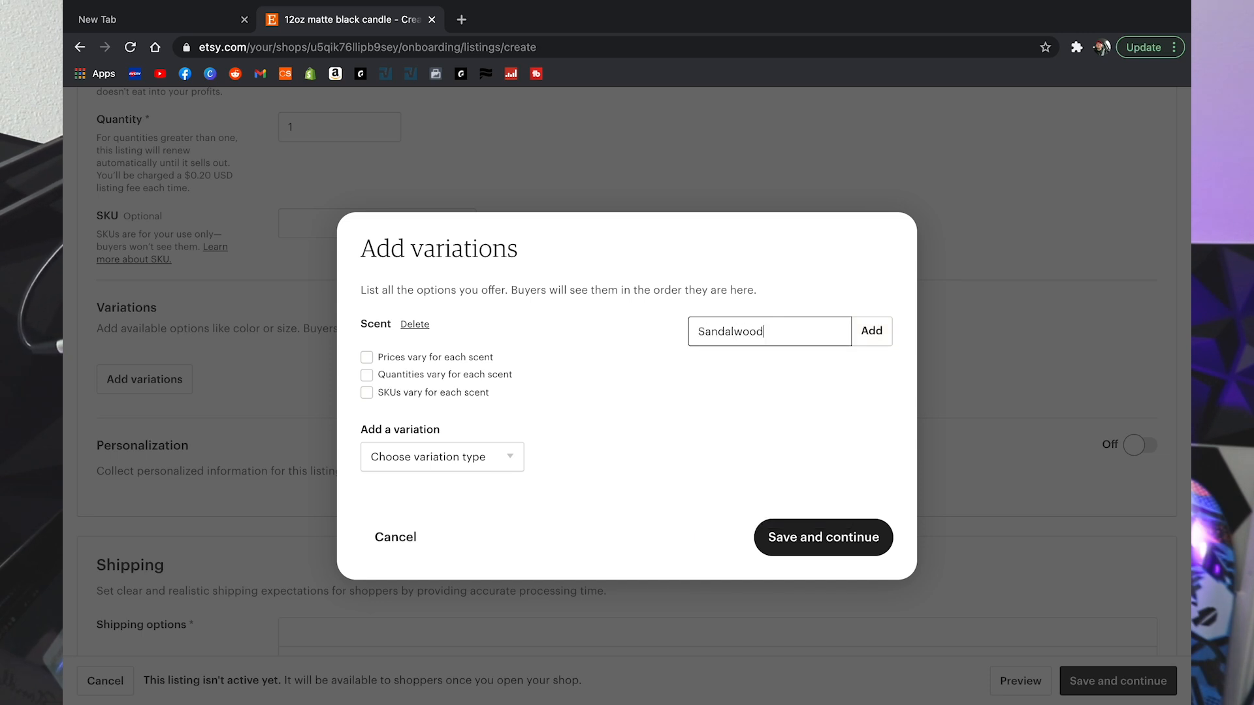
key(Return)
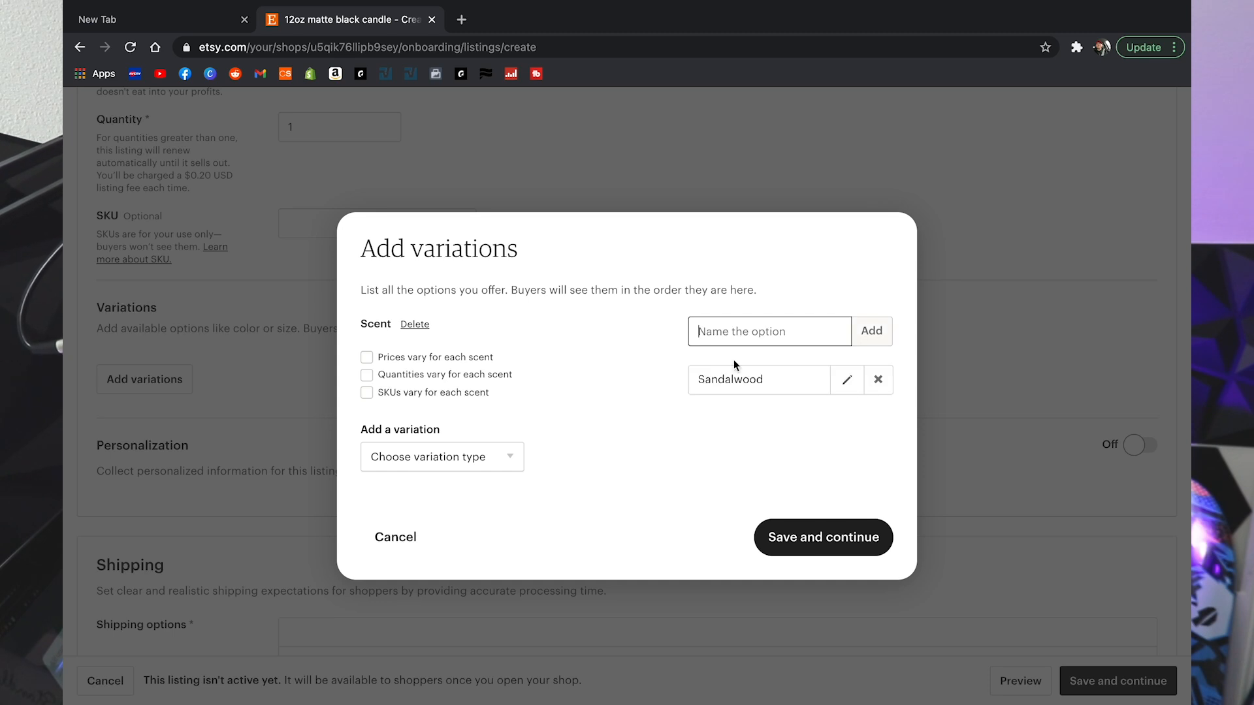
Step: Let quantities vary for each scent and add Lavender as a second scent option
click(367, 377)
click(830, 337)
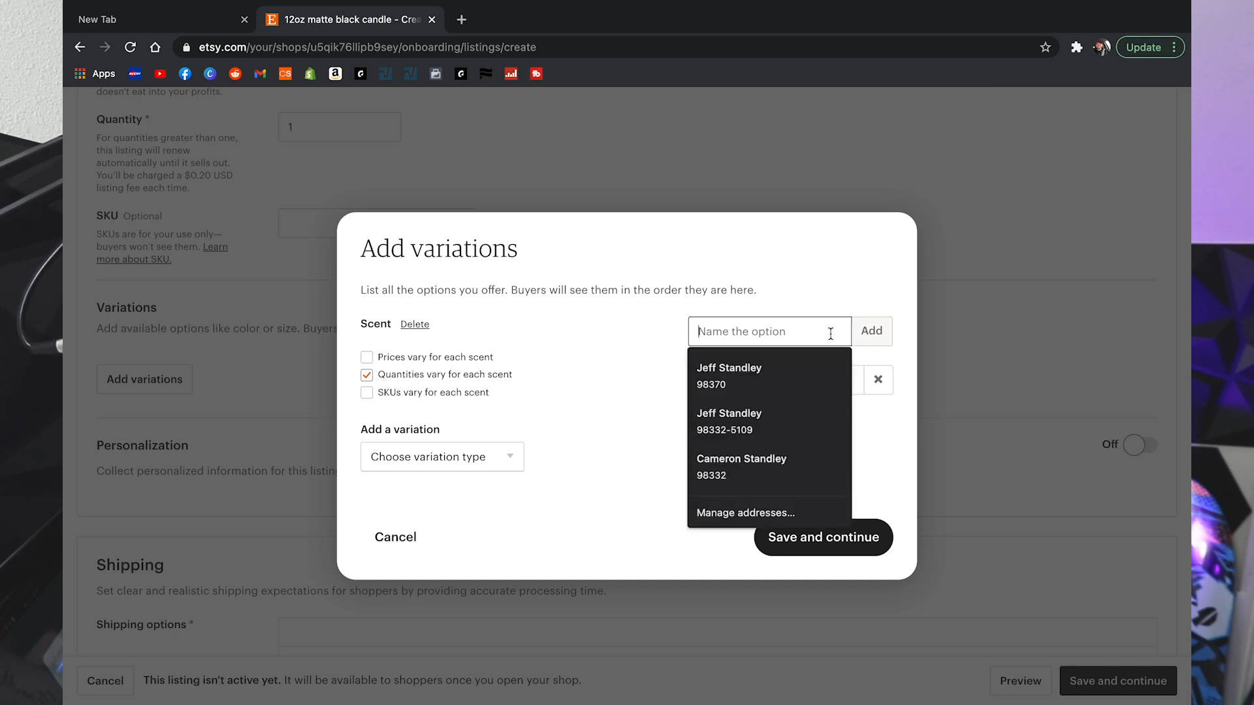
text(Lavender)
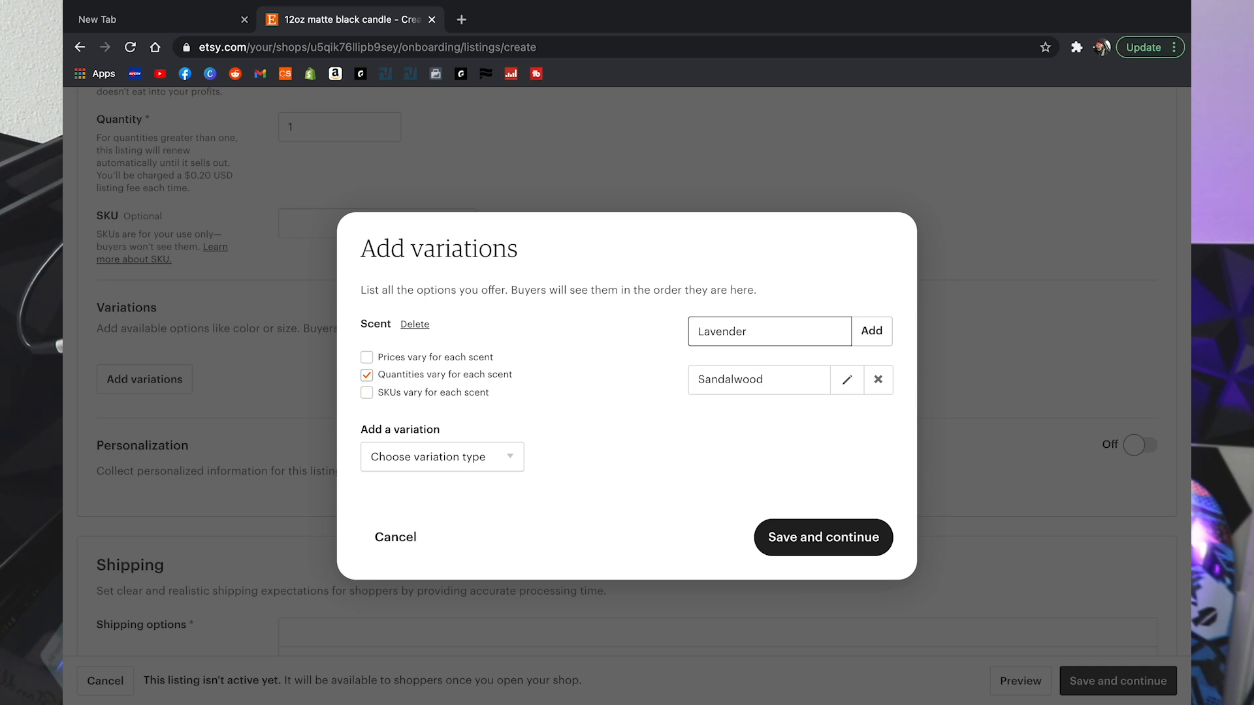
key(Return)
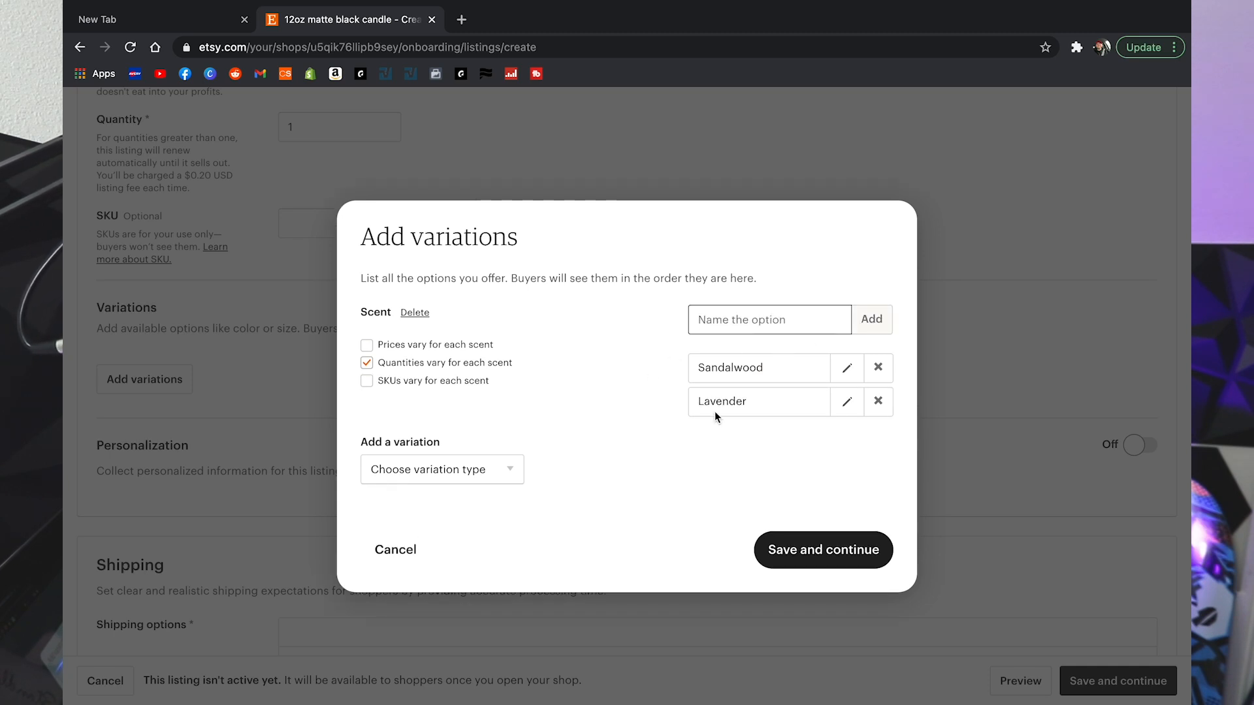
Step: Leave the Sandalwood name unchanged and review the variation type list without adding another
click(846, 368)
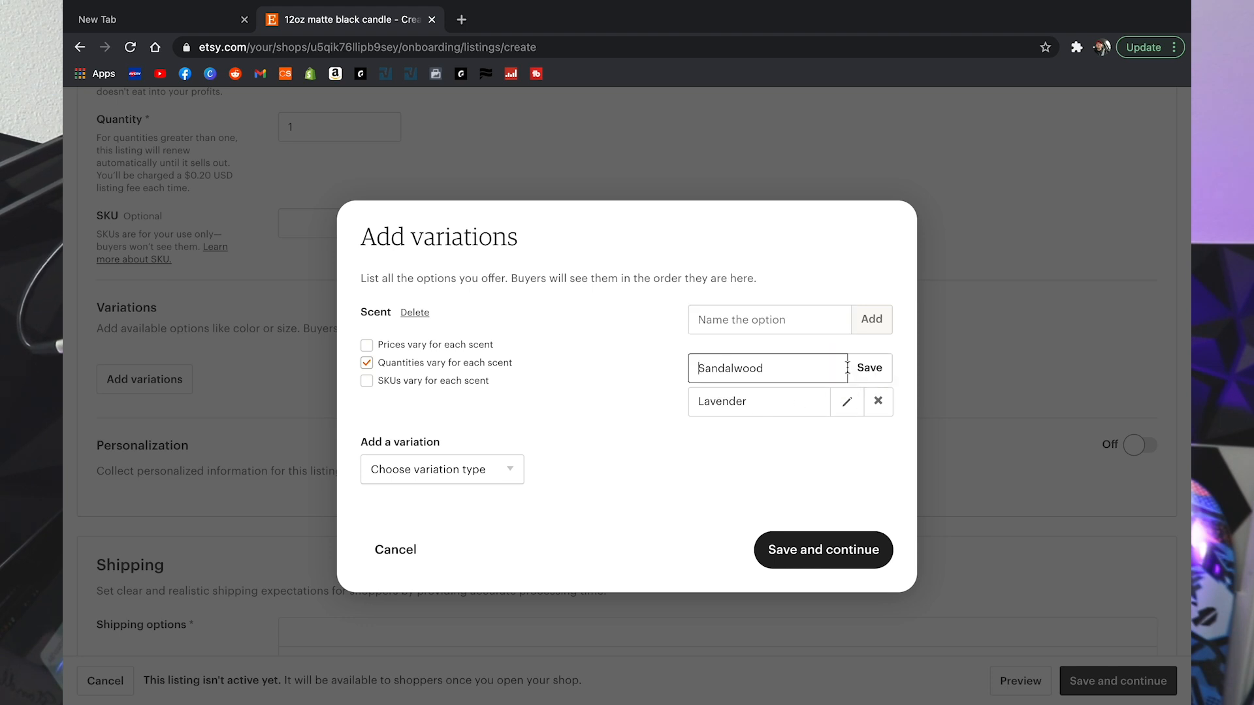
click(869, 368)
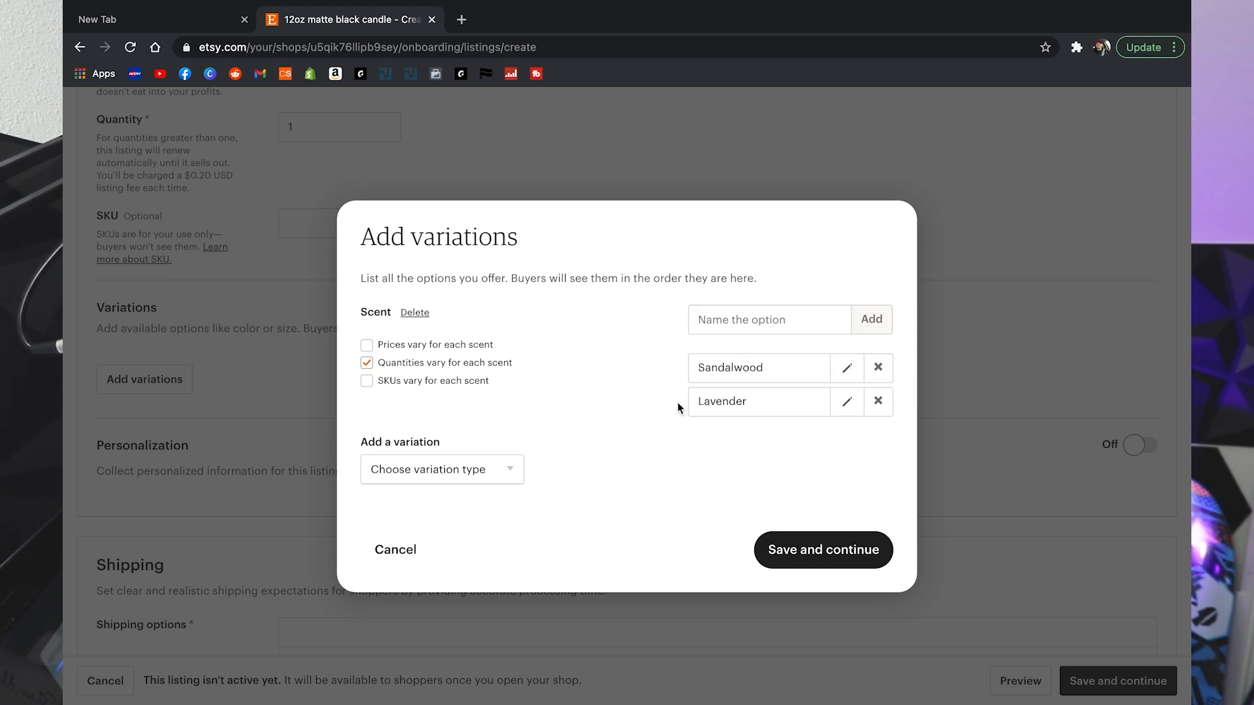
click(507, 475)
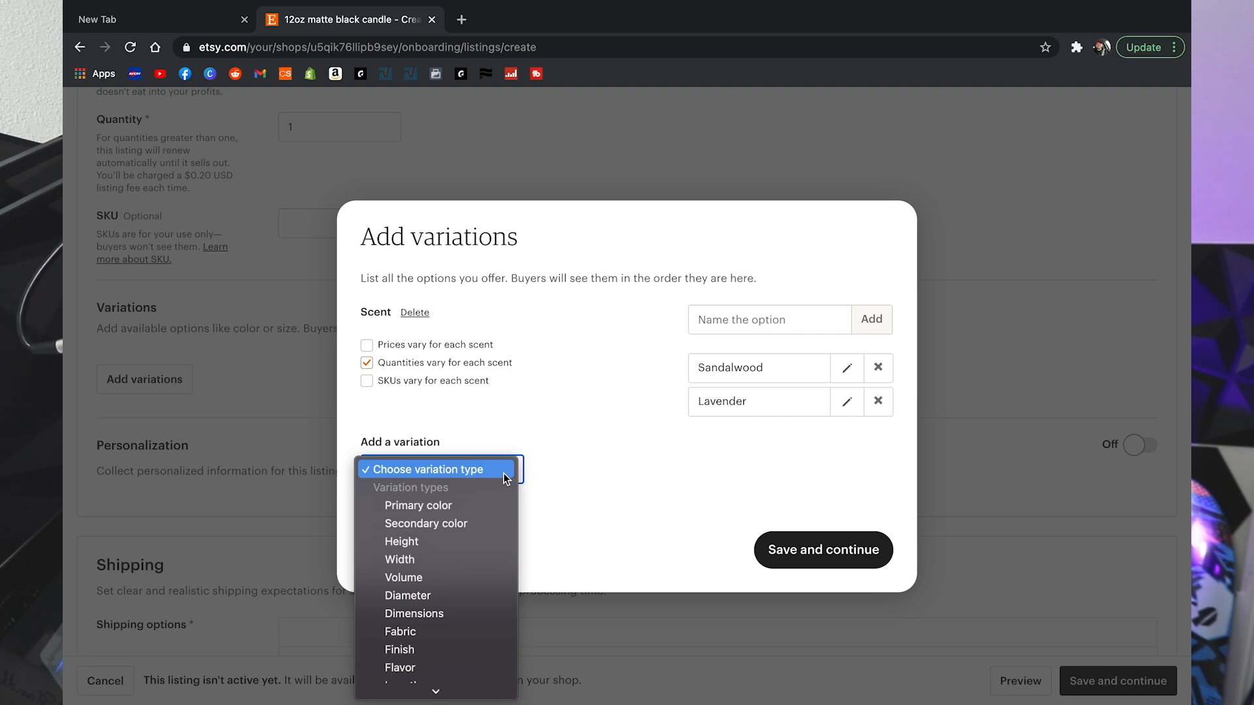
click(614, 451)
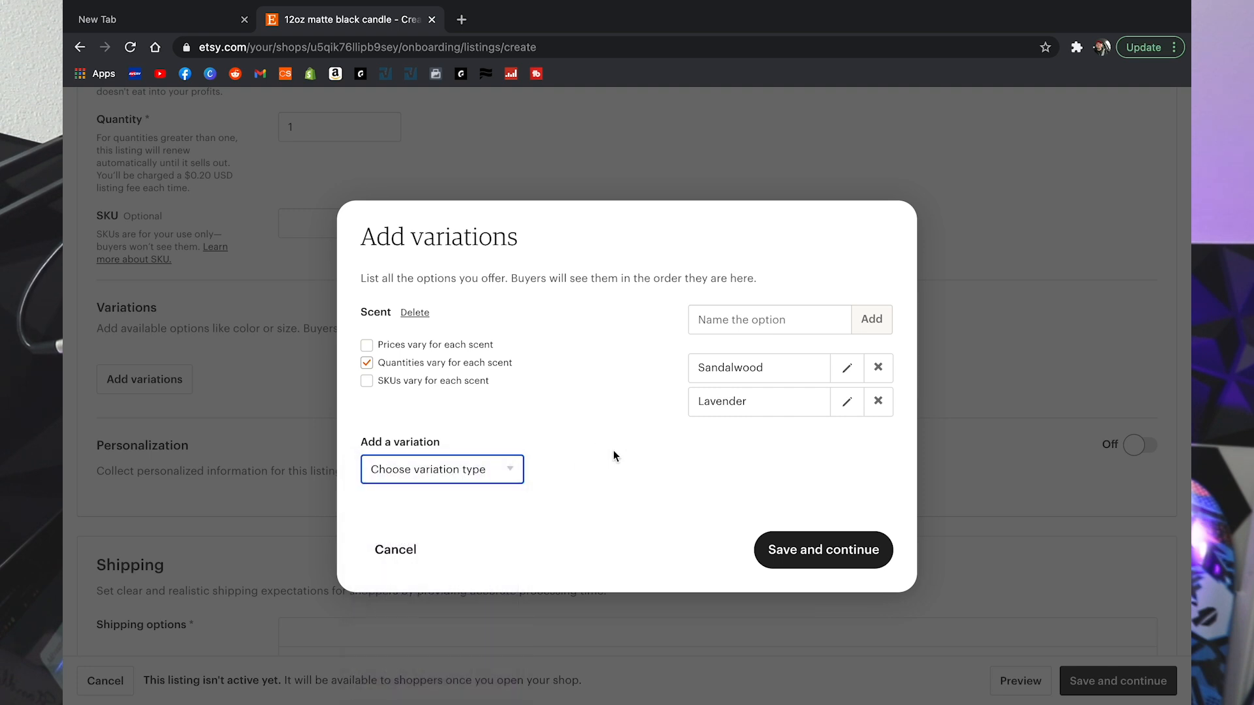
click(517, 477)
scroll(508, 478, down, 3)
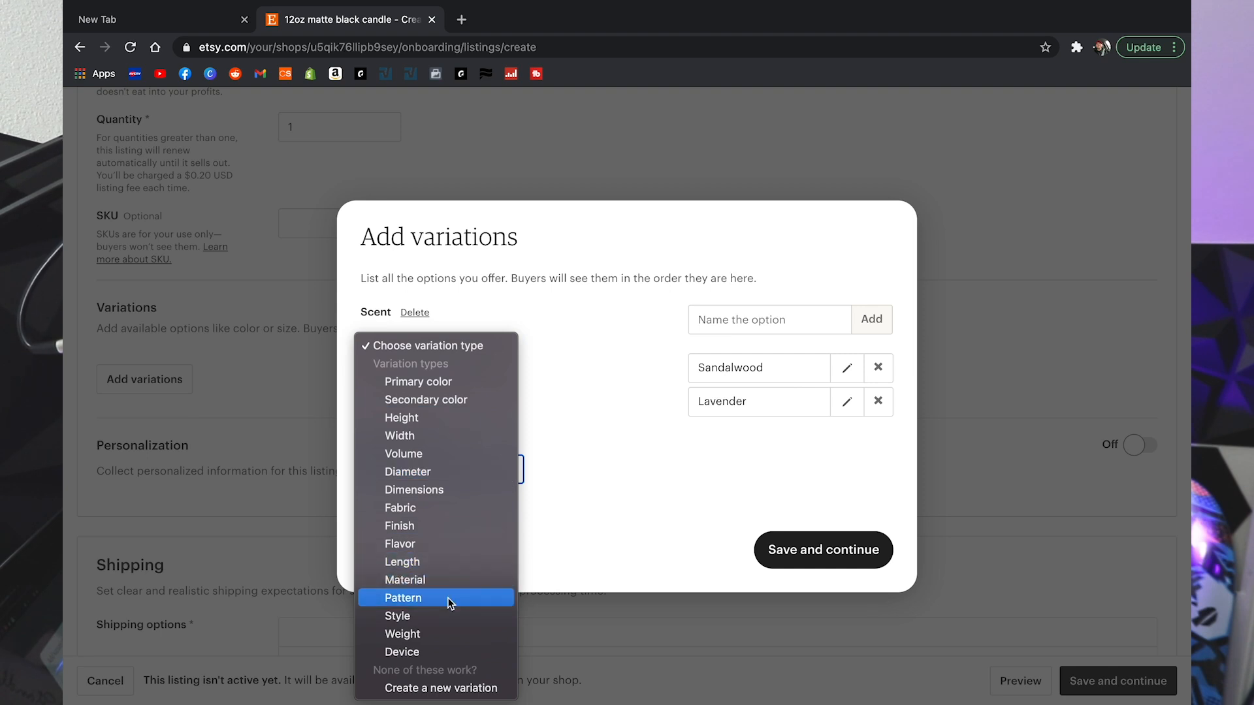
click(625, 475)
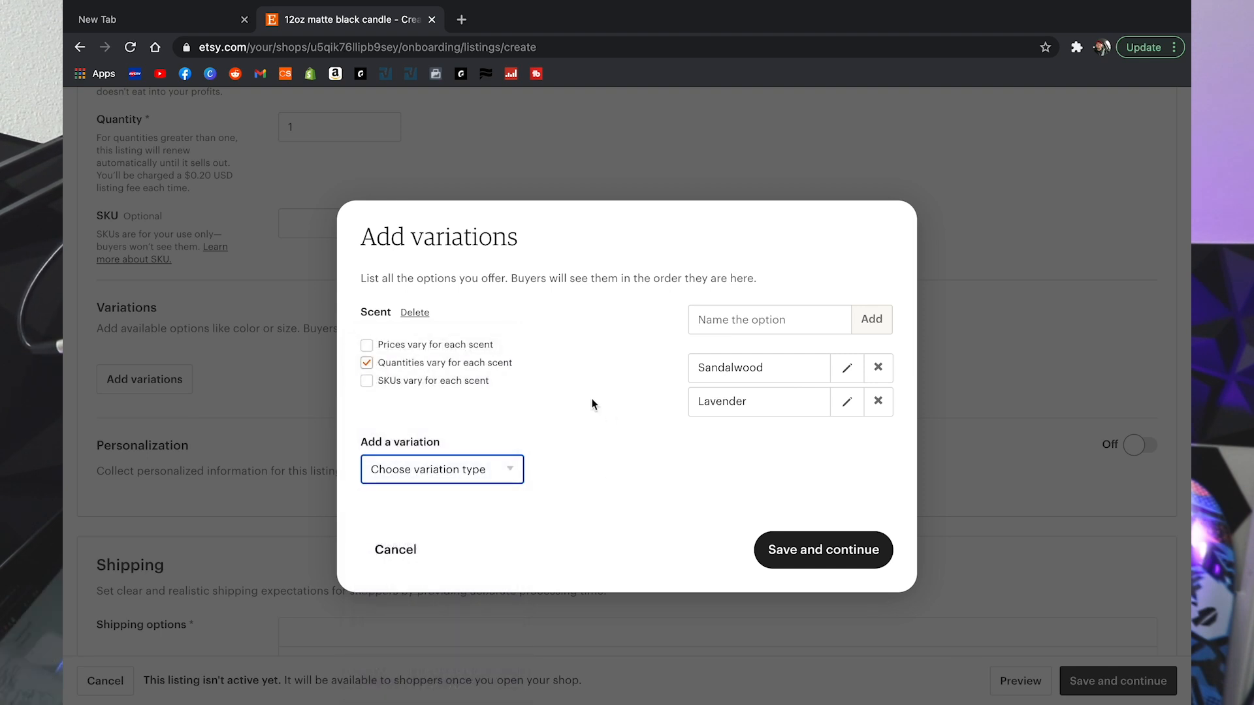
Step: Save the scent variations and set stock to 4 for Sandalwood and 2 for Lavender
click(812, 550)
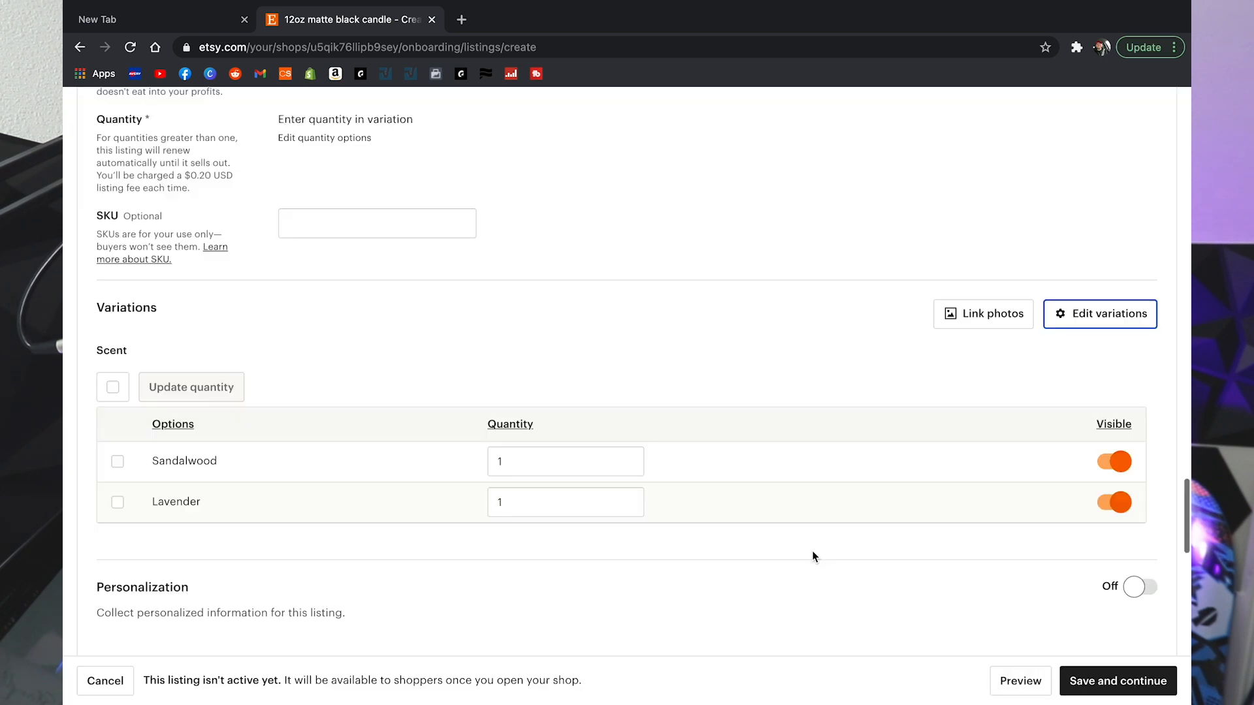
scroll(812, 556, down, 3)
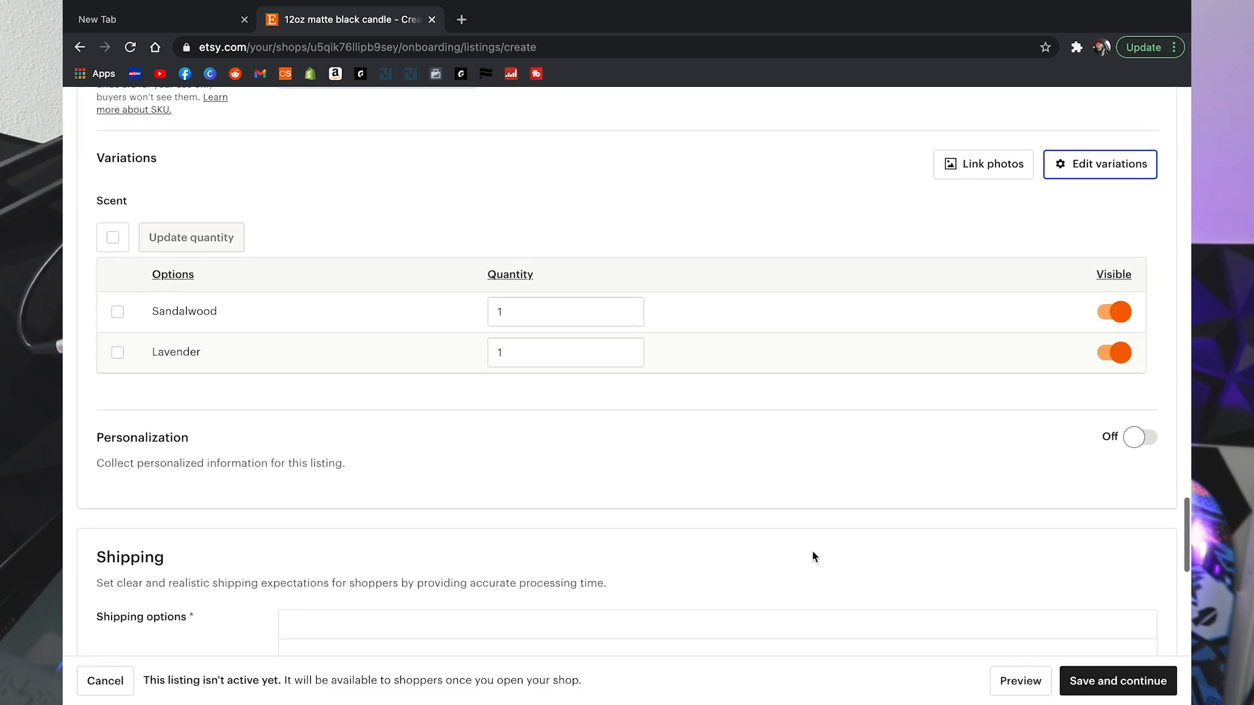
click(509, 289)
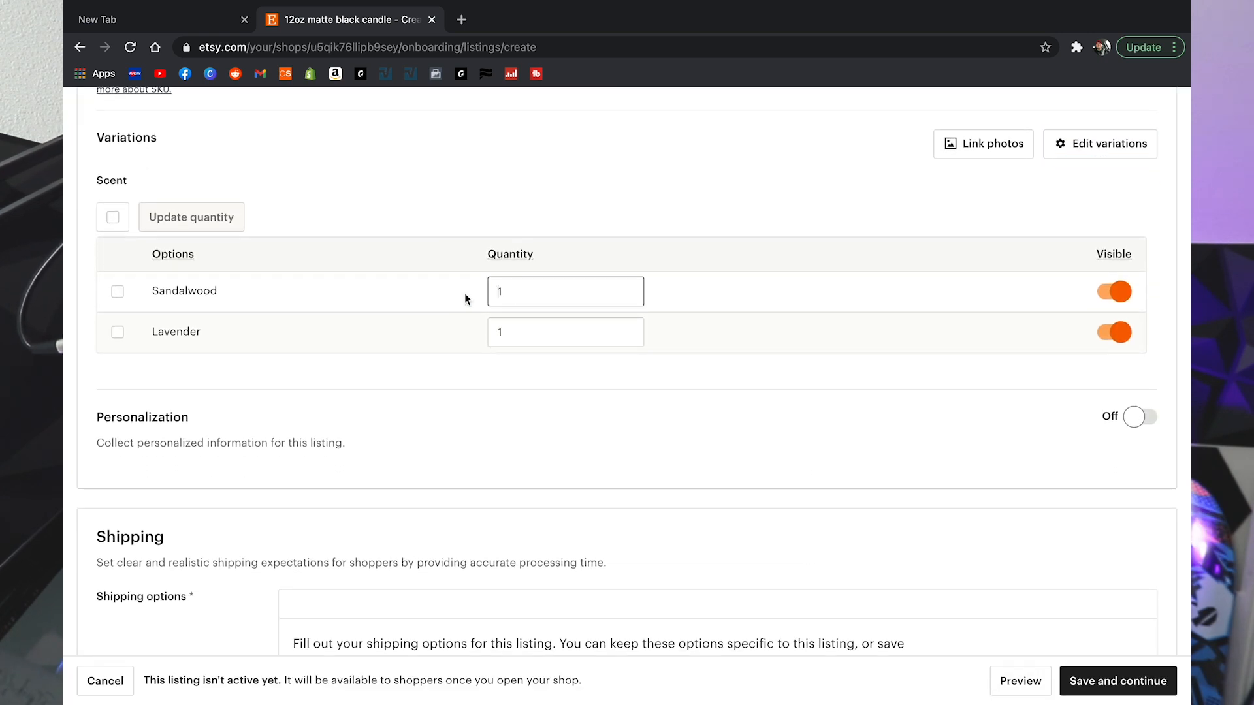
double_click(501, 291)
text(4)
double_click(515, 334)
text(2)
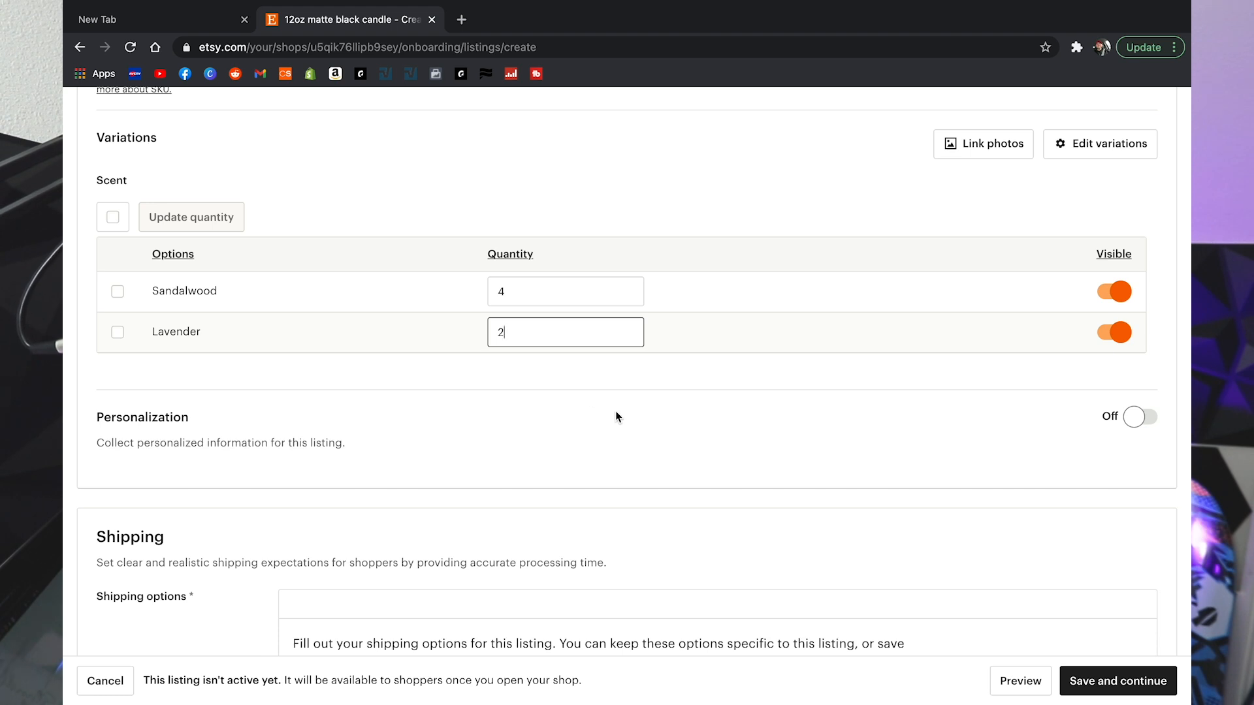
scroll(615, 411, down, 4)
Step: Keep shipping prices on 'Calculate them for me'
scroll(615, 410, down, 3)
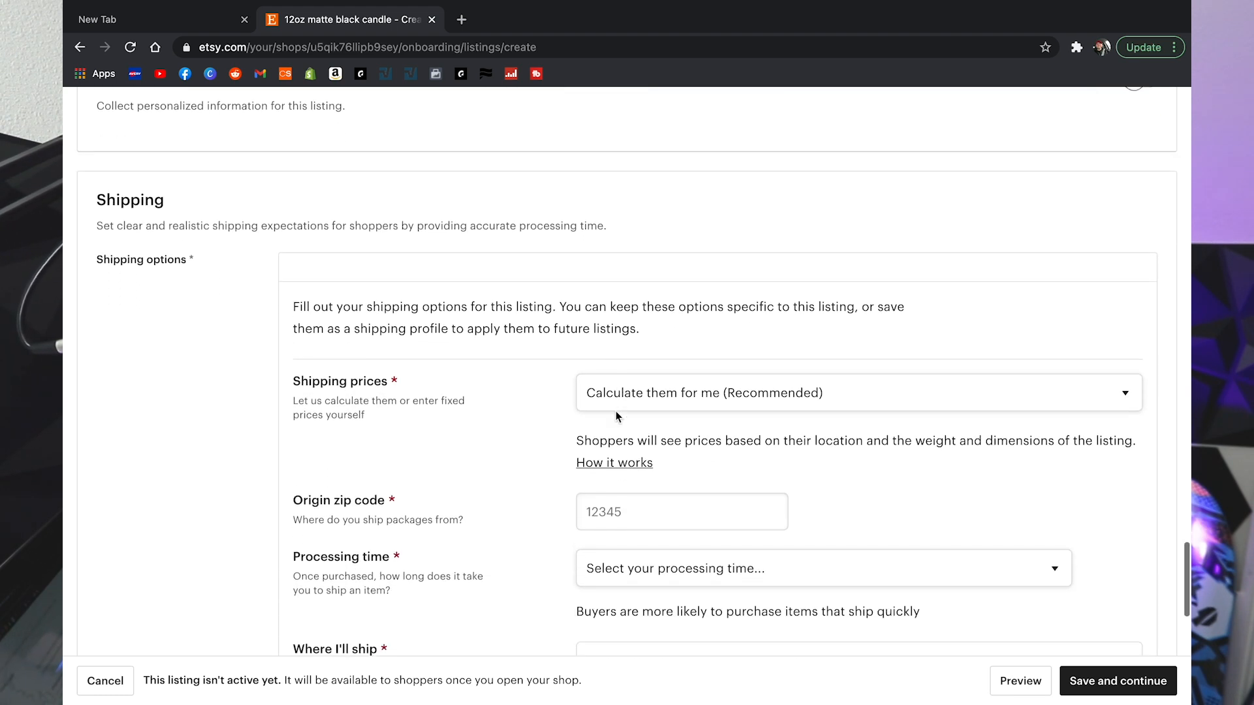
scroll(615, 410, up, 1)
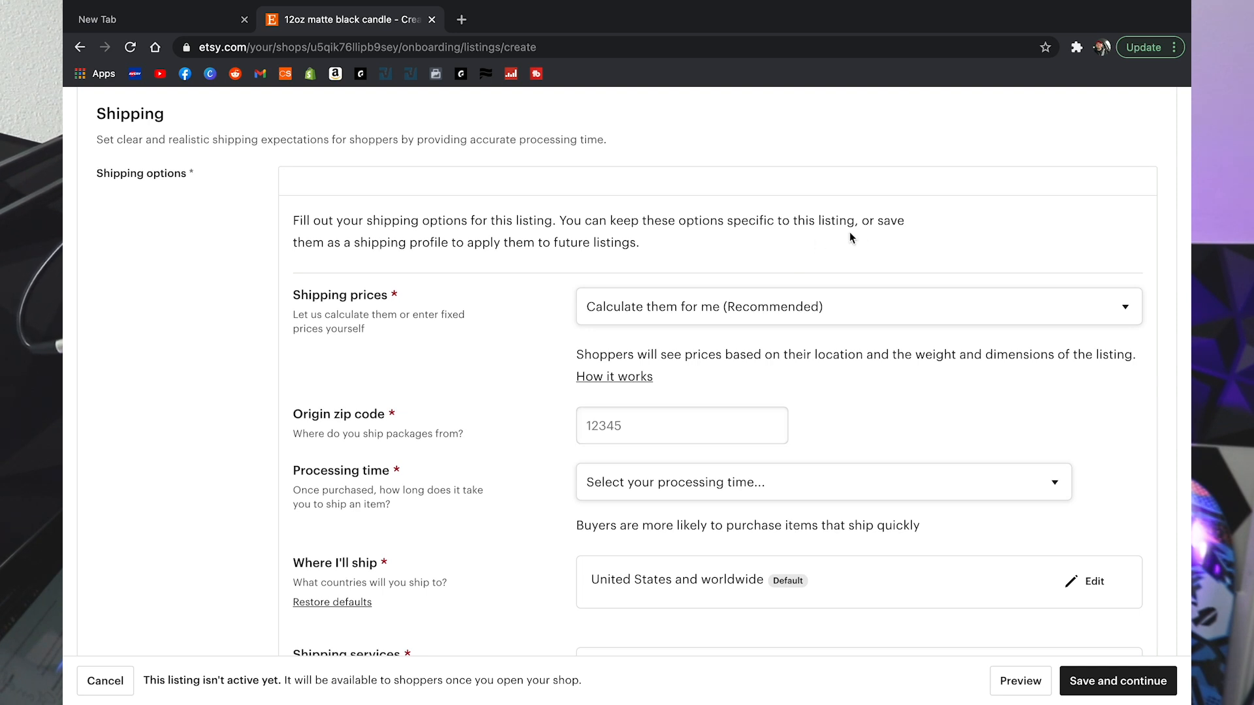
scroll(751, 222, down, 1)
scroll(882, 315, up, 3)
scroll(883, 315, down, 2)
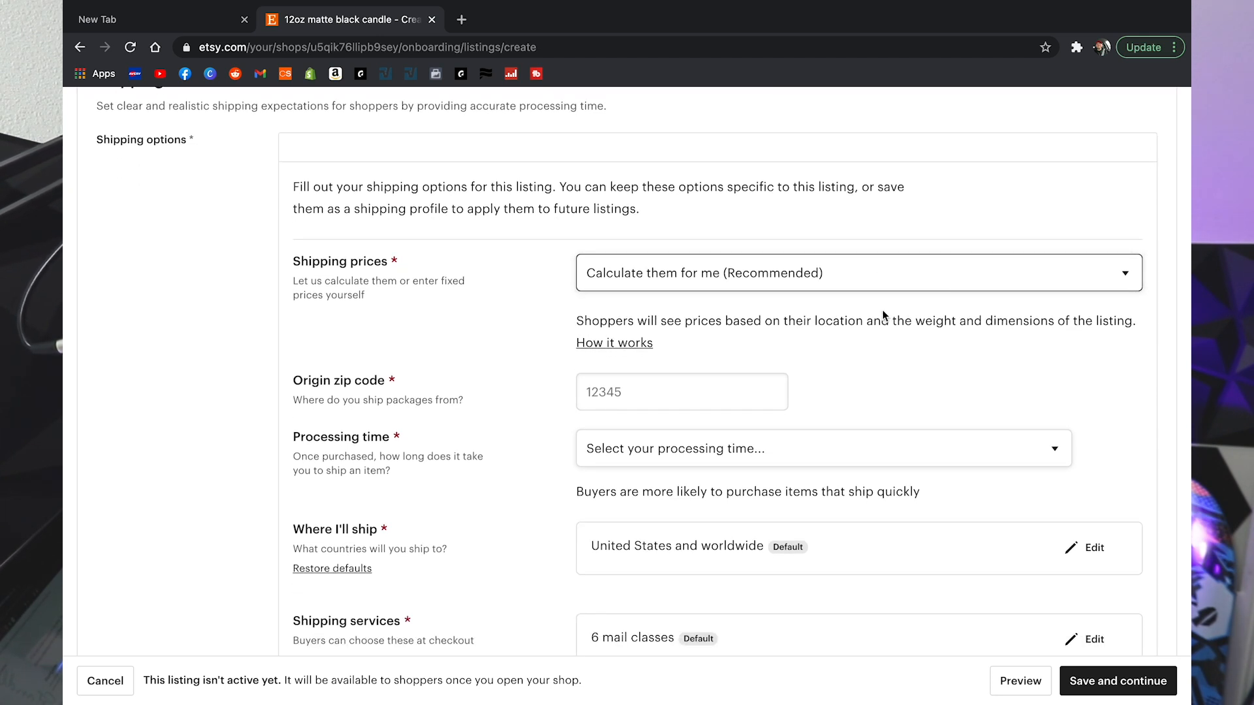
click(829, 284)
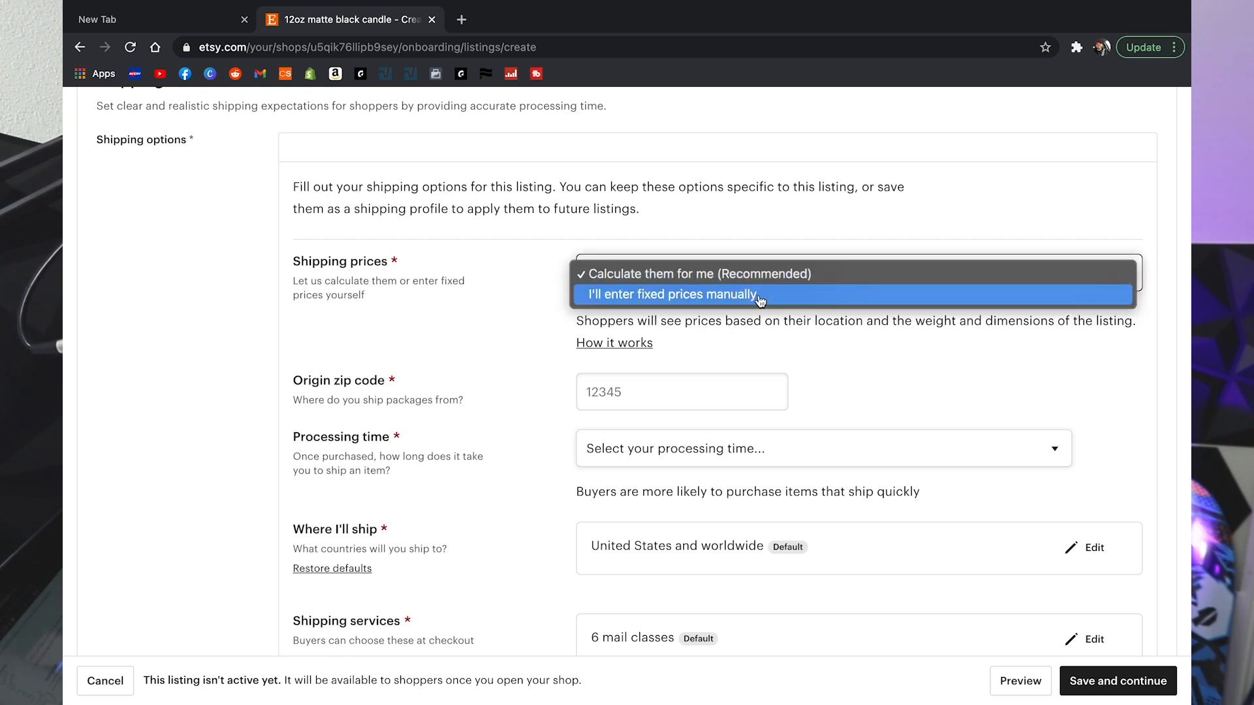
click(803, 279)
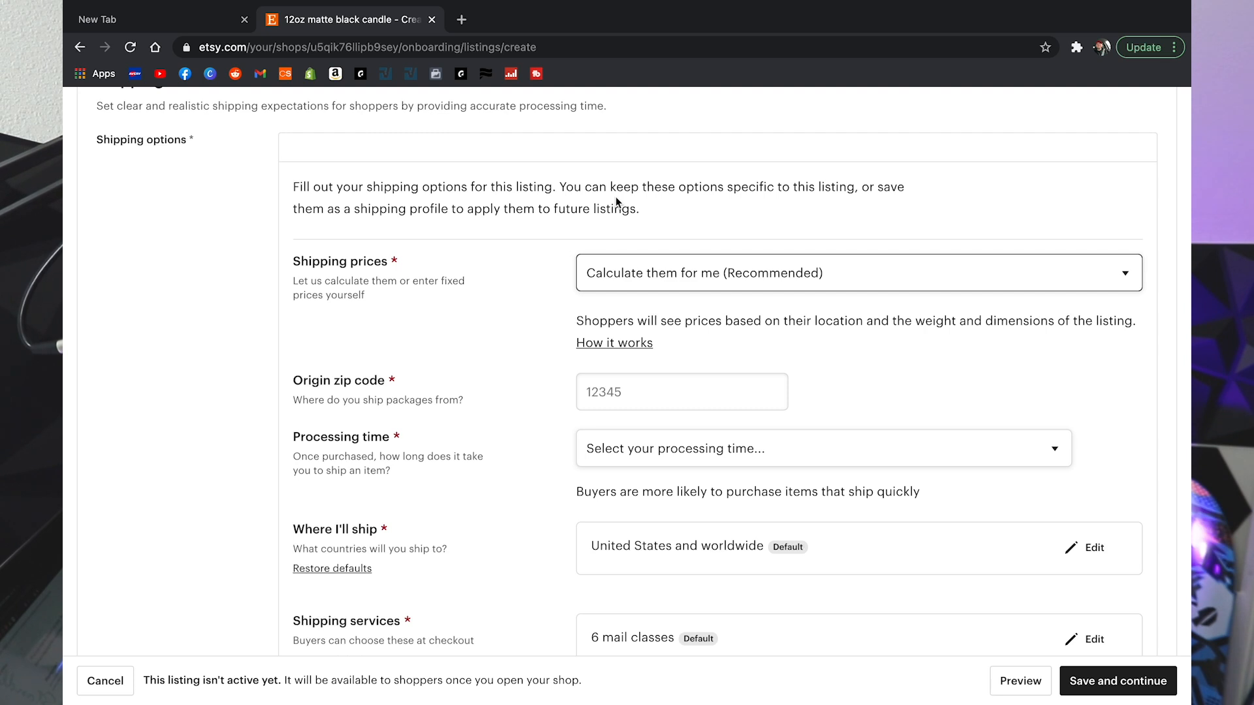
Step: Set the origin zip code to 98370 and processing time to 1-2 business days
click(702, 395)
text(98370)
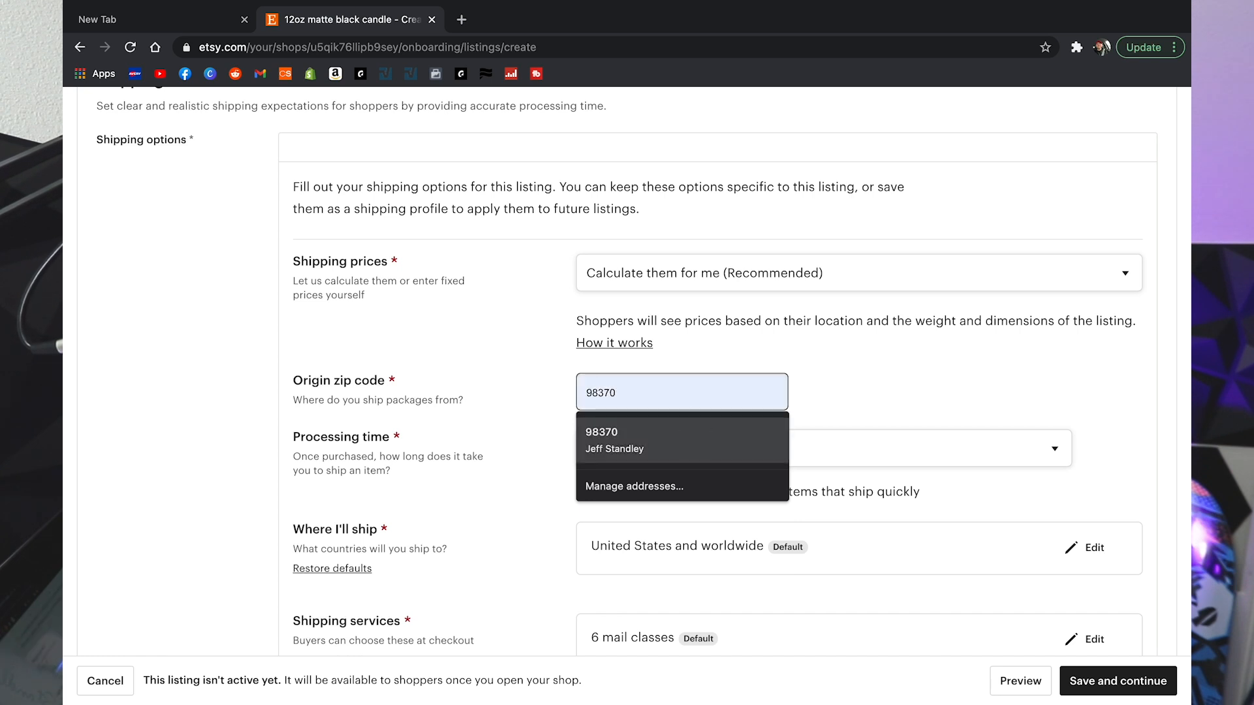
click(691, 436)
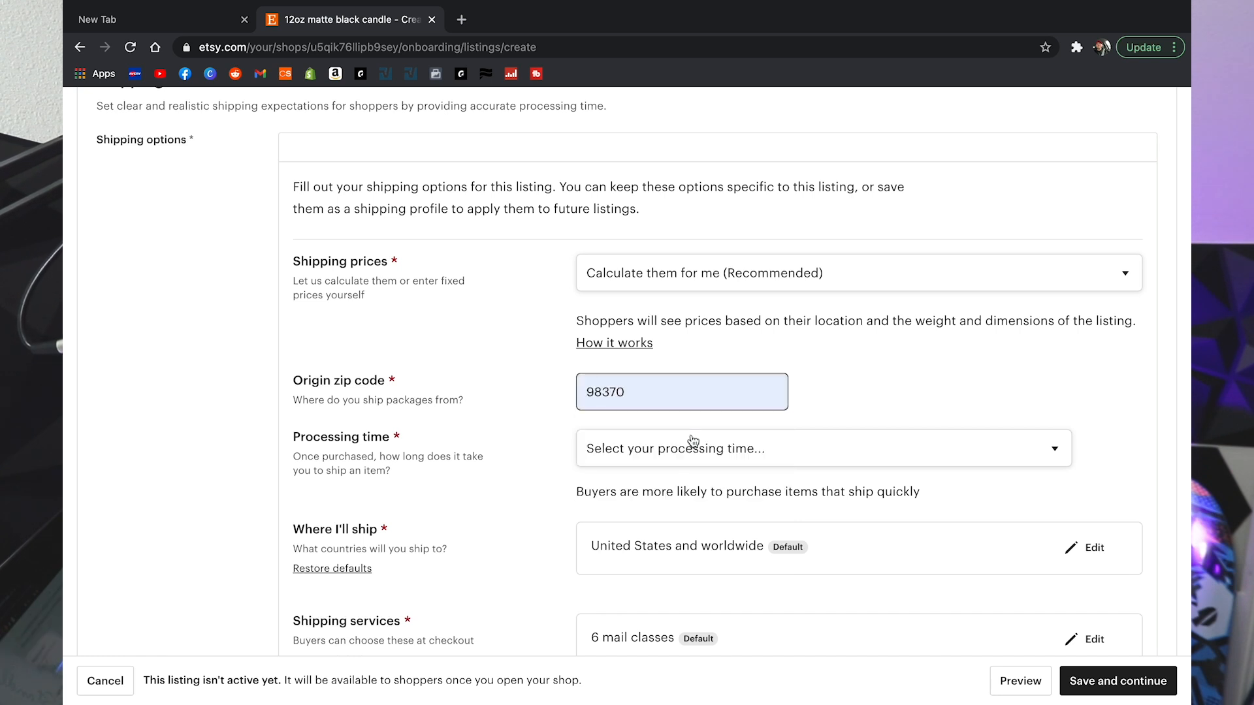
scroll(859, 384, down, 1)
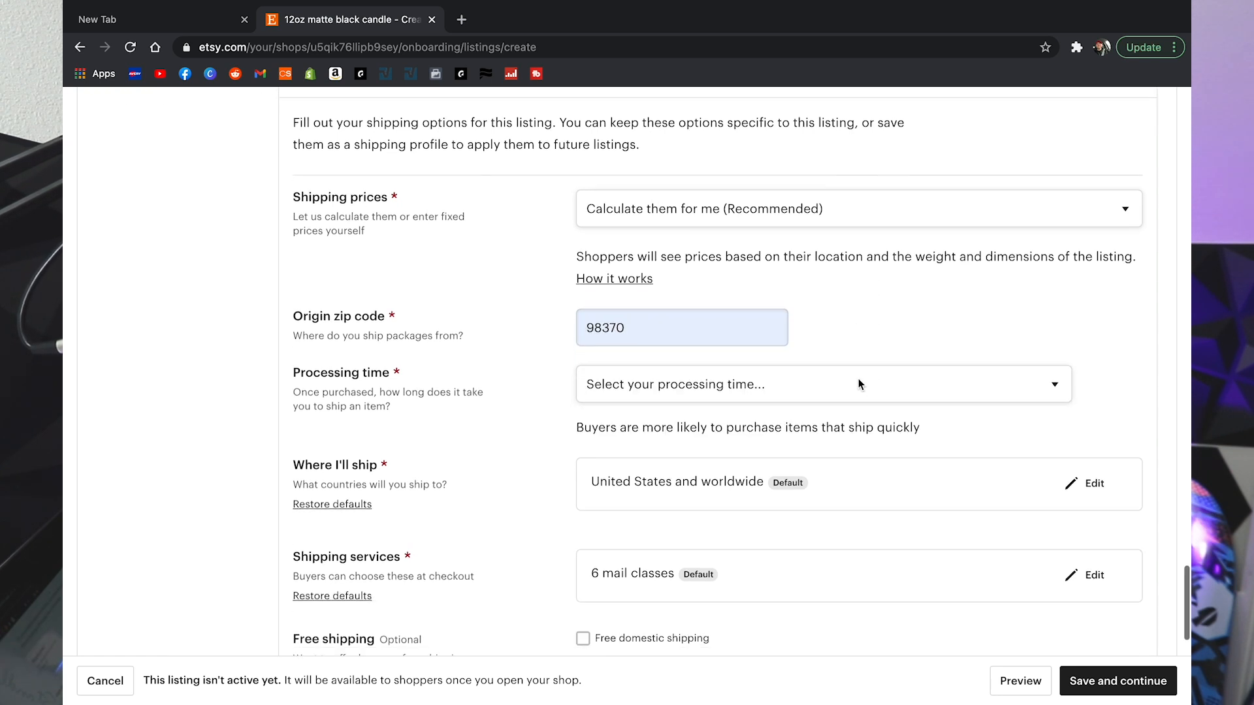
click(787, 395)
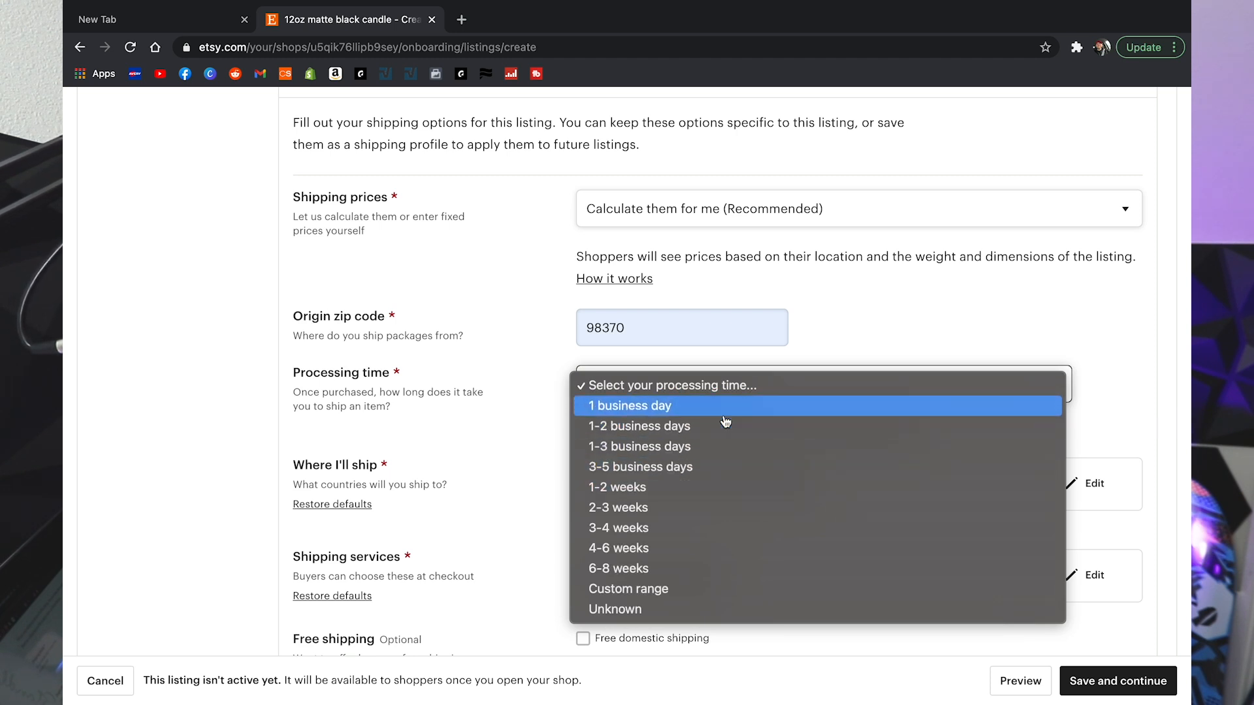
click(685, 428)
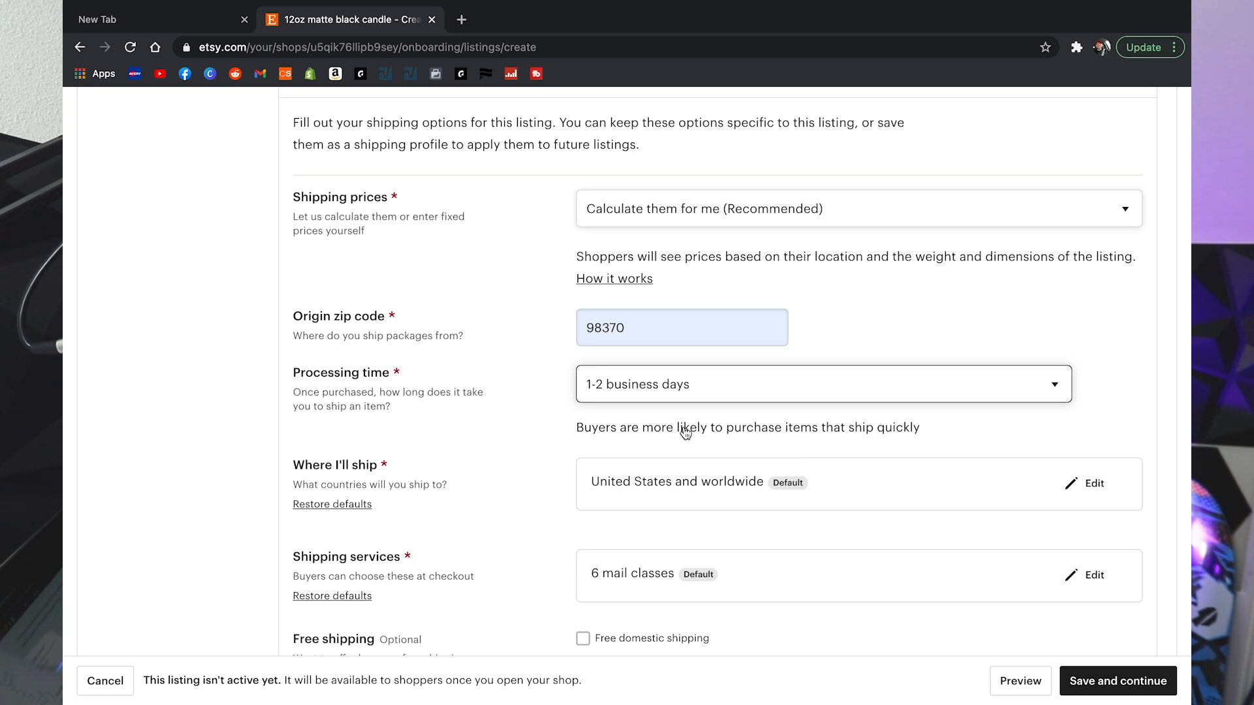
scroll(685, 431, down, 3)
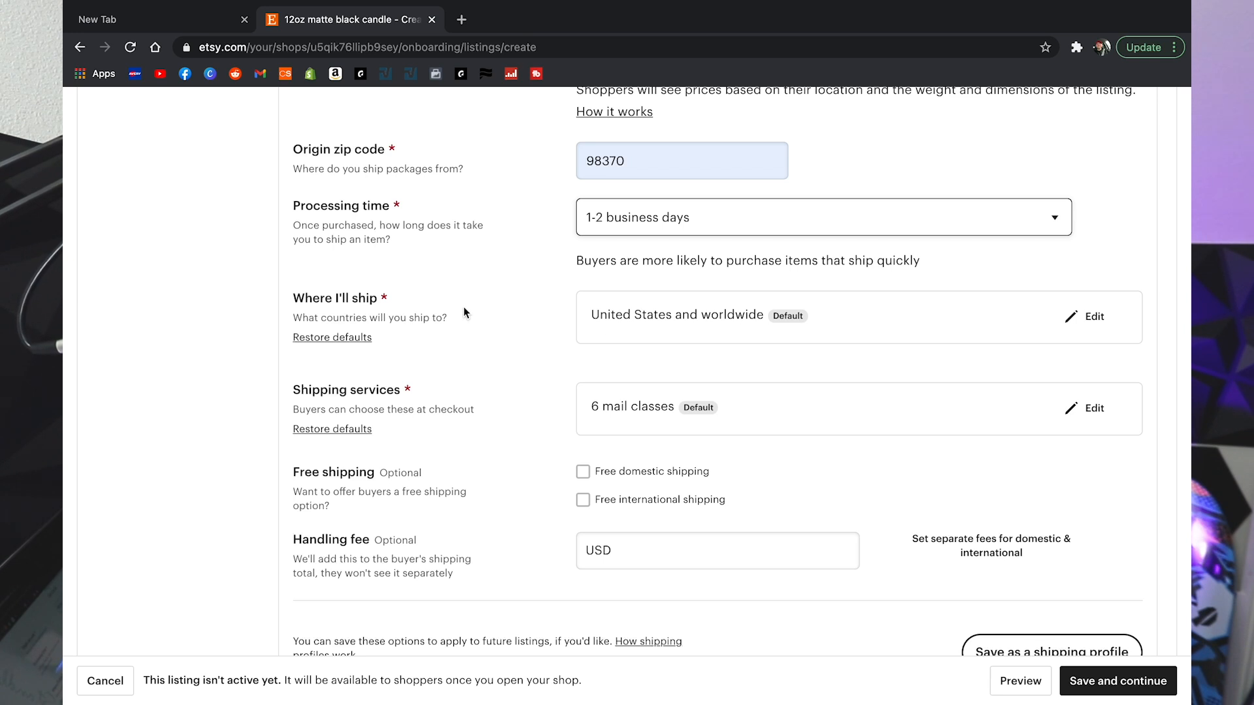
Step: Stop shipping to Asia Pacific, Australia, New Zealand and Oceania, and Europe
click(1095, 319)
scroll(942, 381, down, 2)
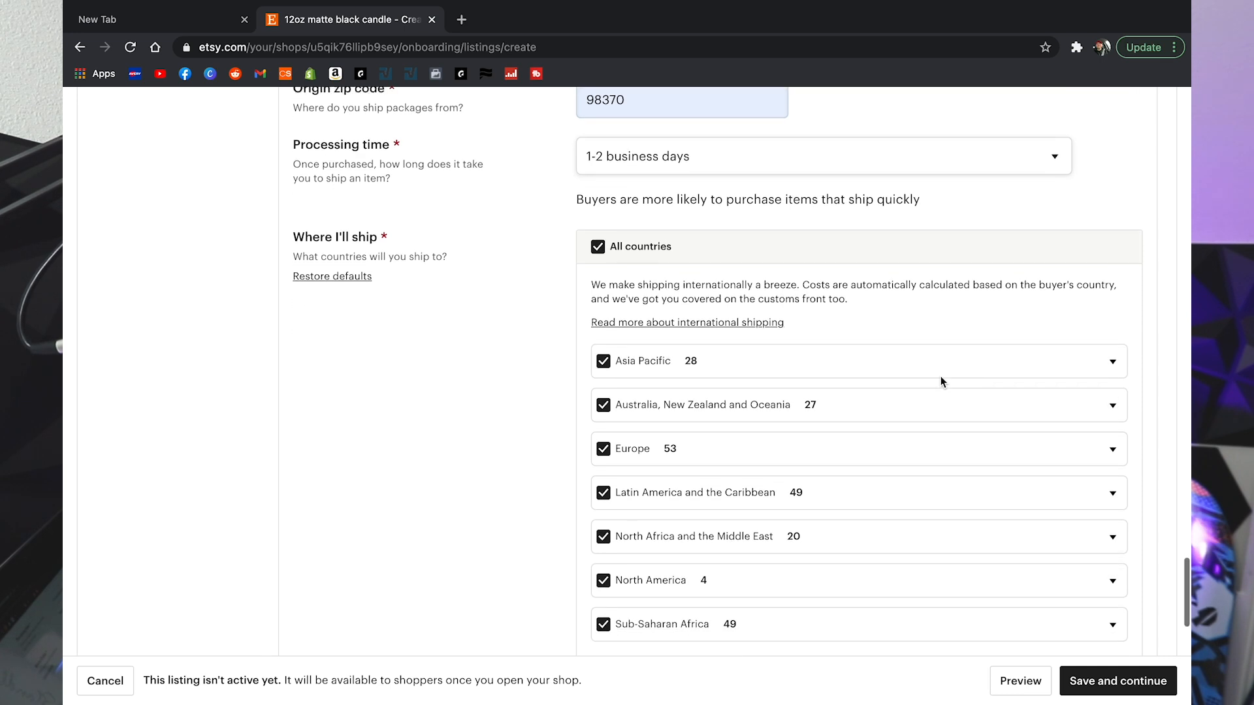
click(603, 337)
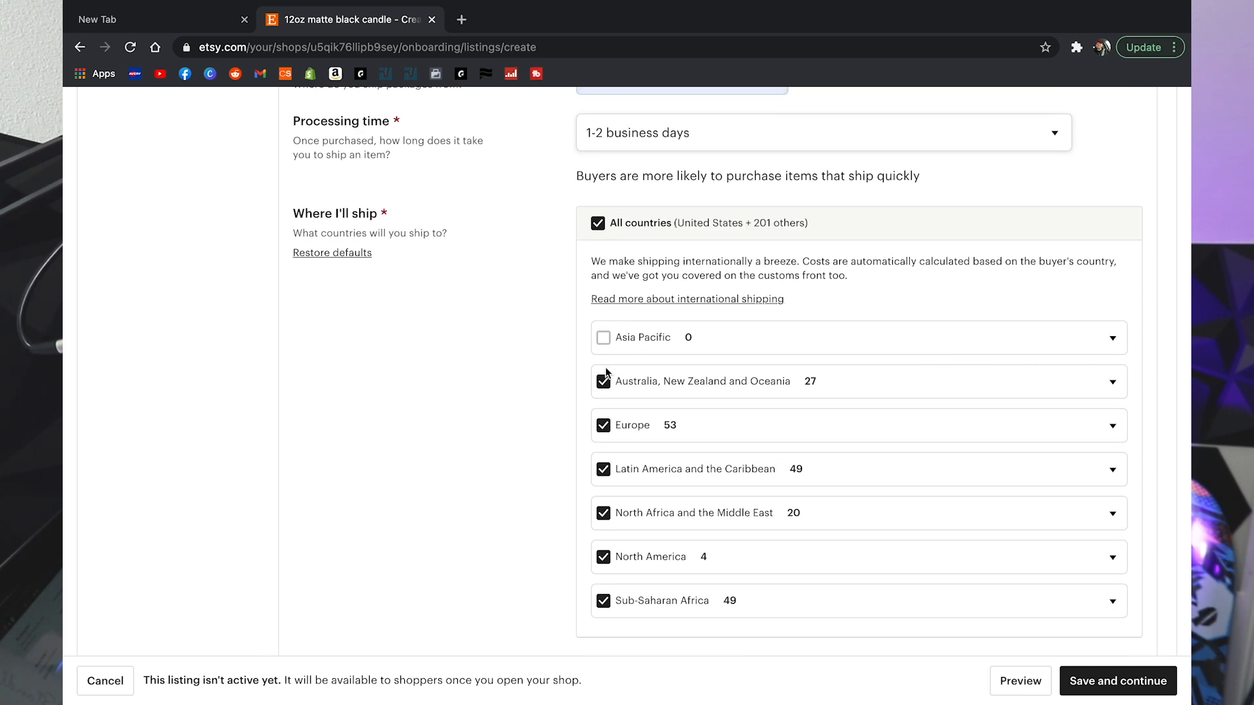
click(603, 382)
click(608, 428)
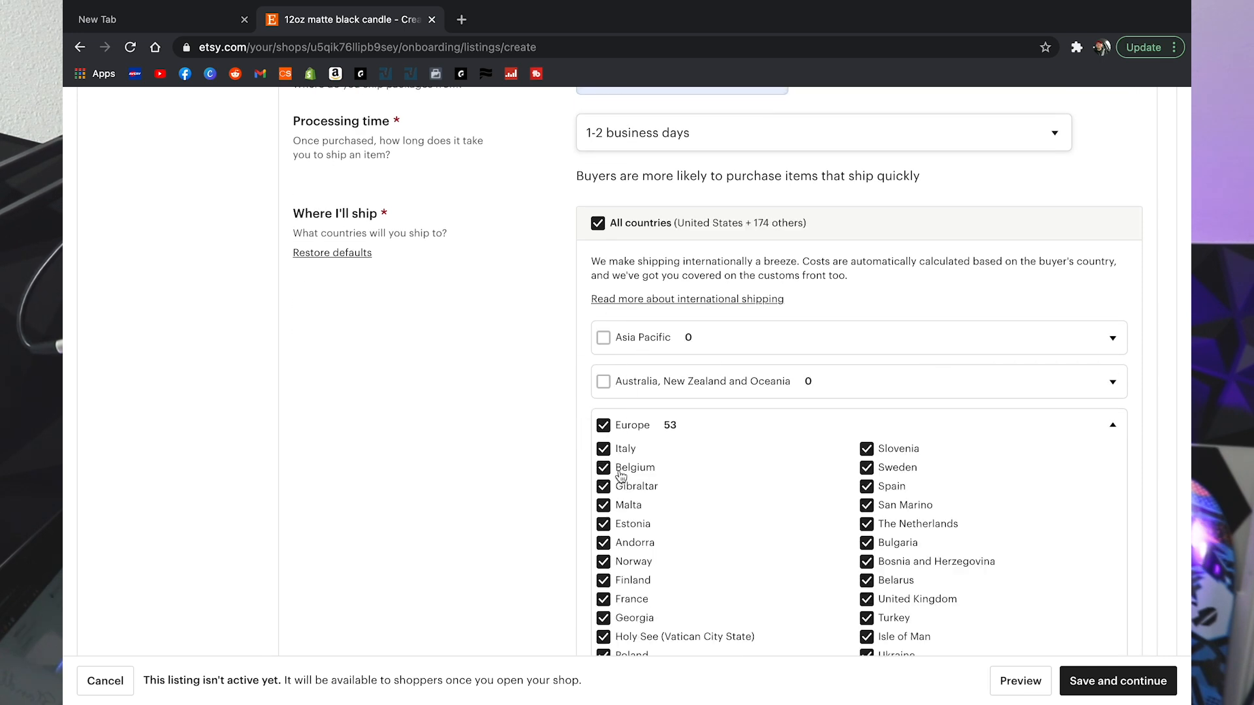
click(603, 428)
Step: Drop Africa, the Middle East and Latin America, narrowing North America to the United States only
scroll(604, 428, down, 12)
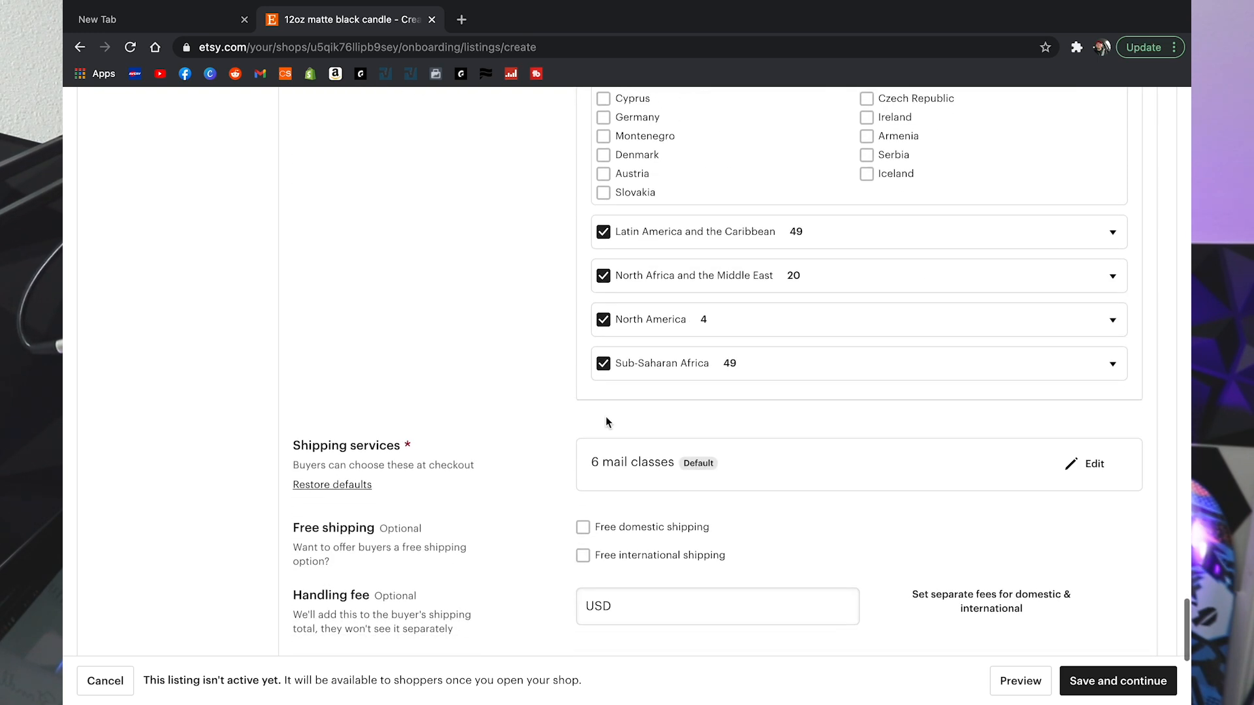
click(603, 363)
click(603, 276)
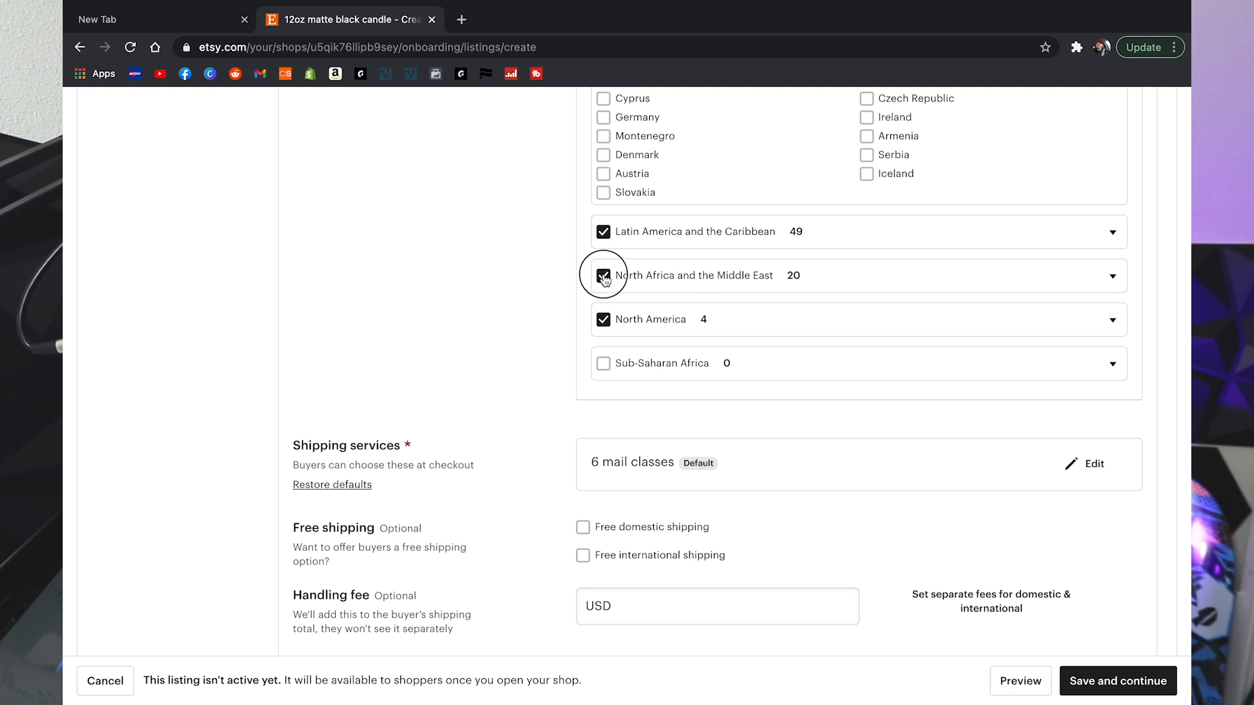
click(603, 232)
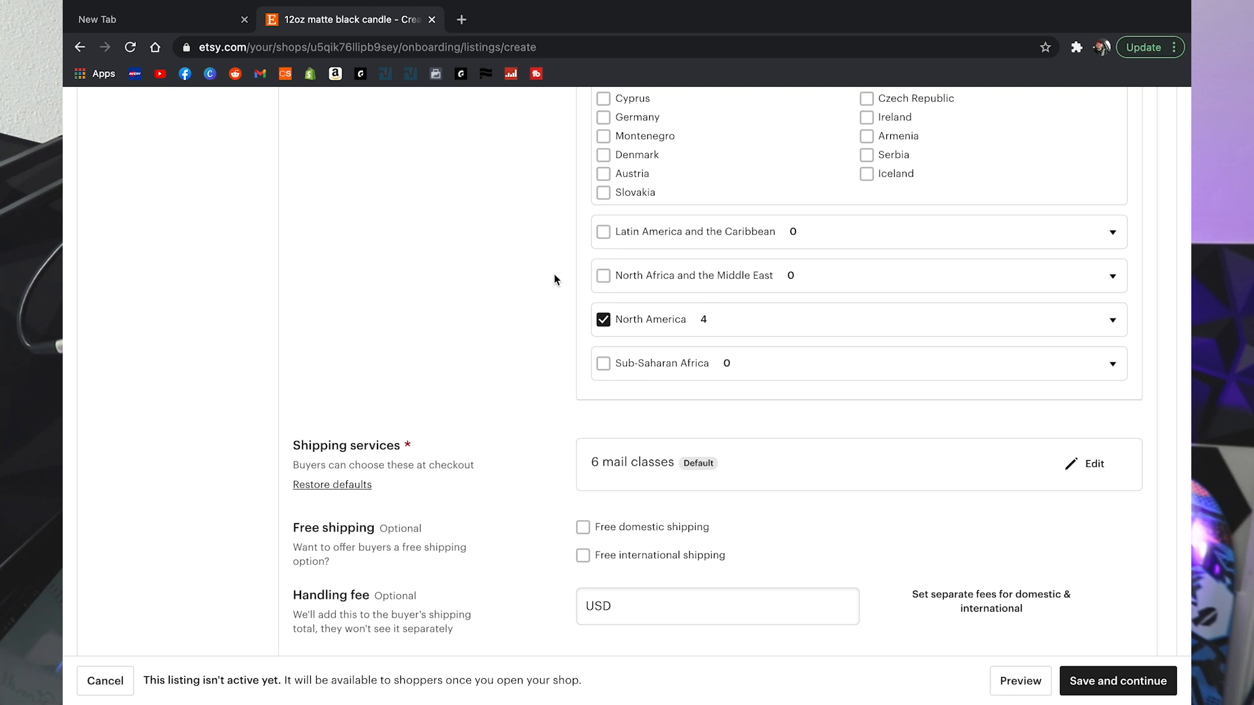
click(604, 326)
click(1096, 326)
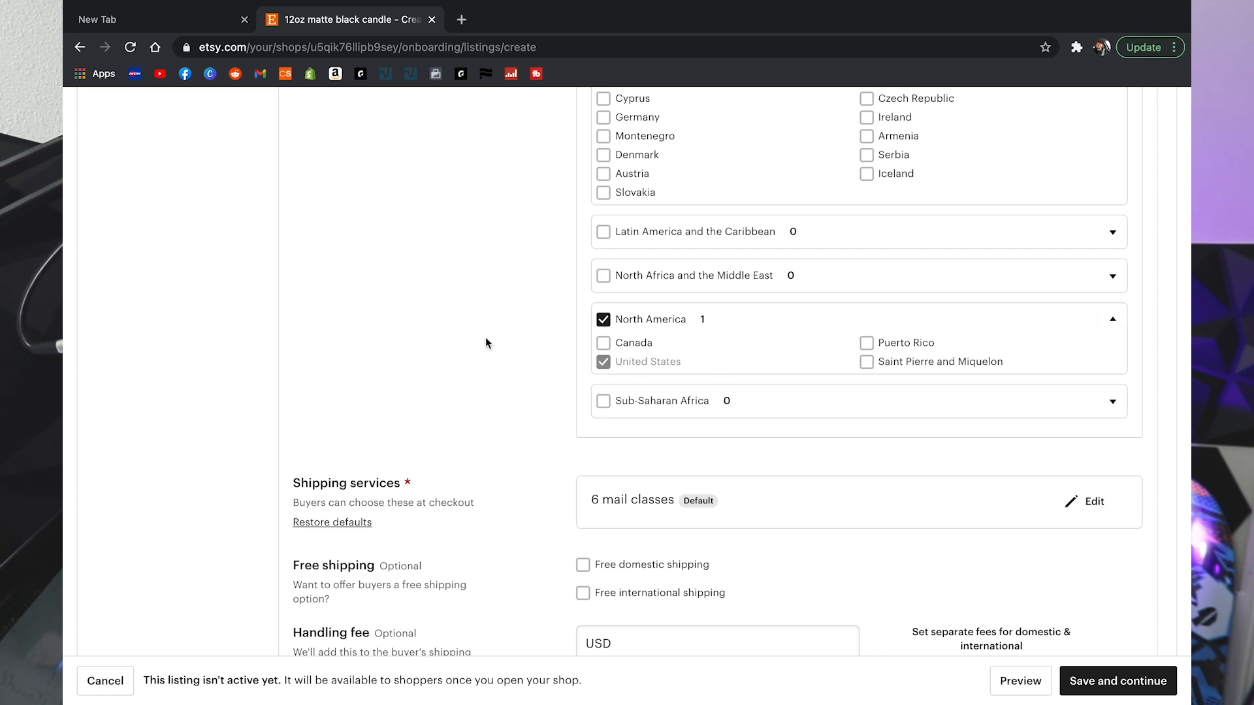
scroll(485, 337, up, 10)
scroll(485, 340, up, 7)
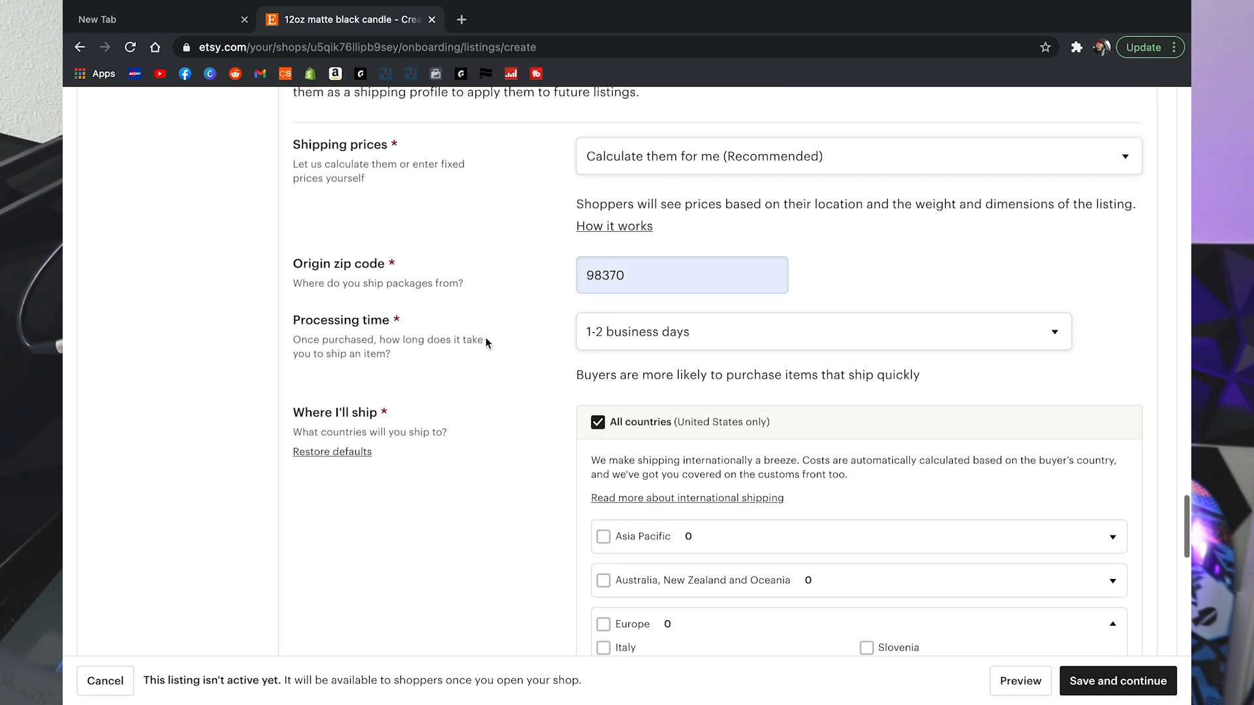
scroll(485, 339, down, 9)
scroll(485, 340, down, 13)
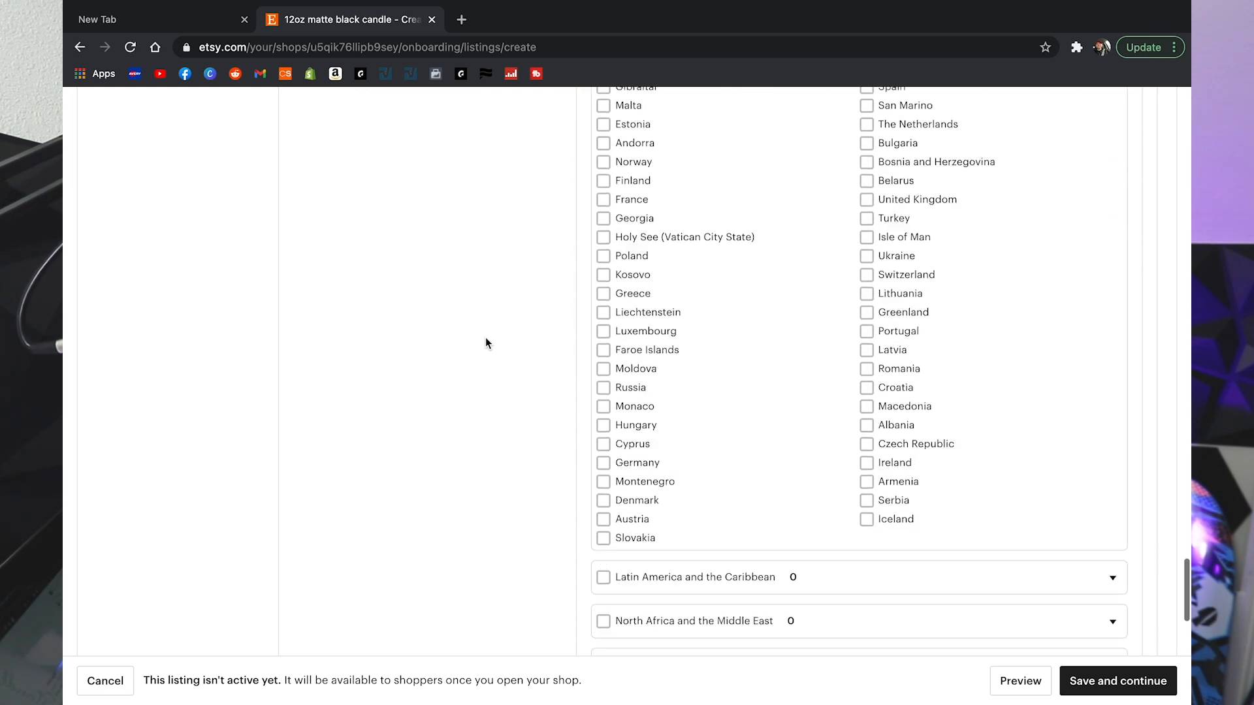
Step: Remove Standard International from the listing's shipping services
scroll(485, 337, down, 1)
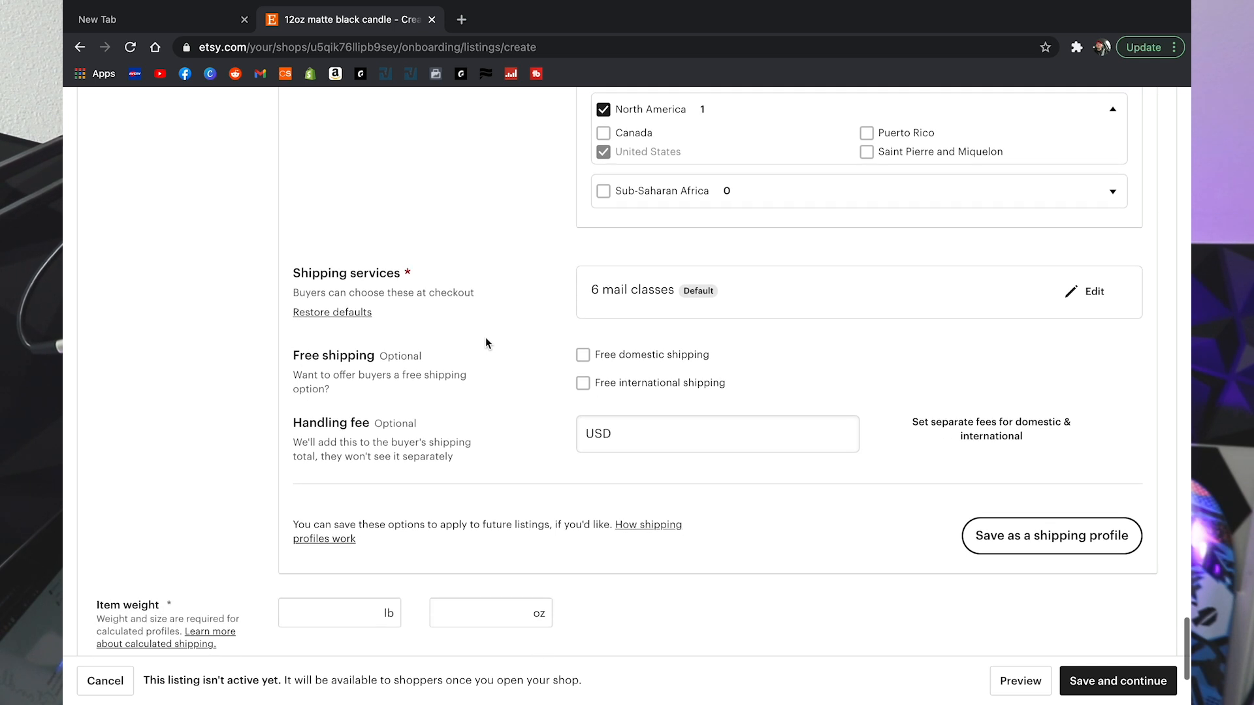
click(1100, 297)
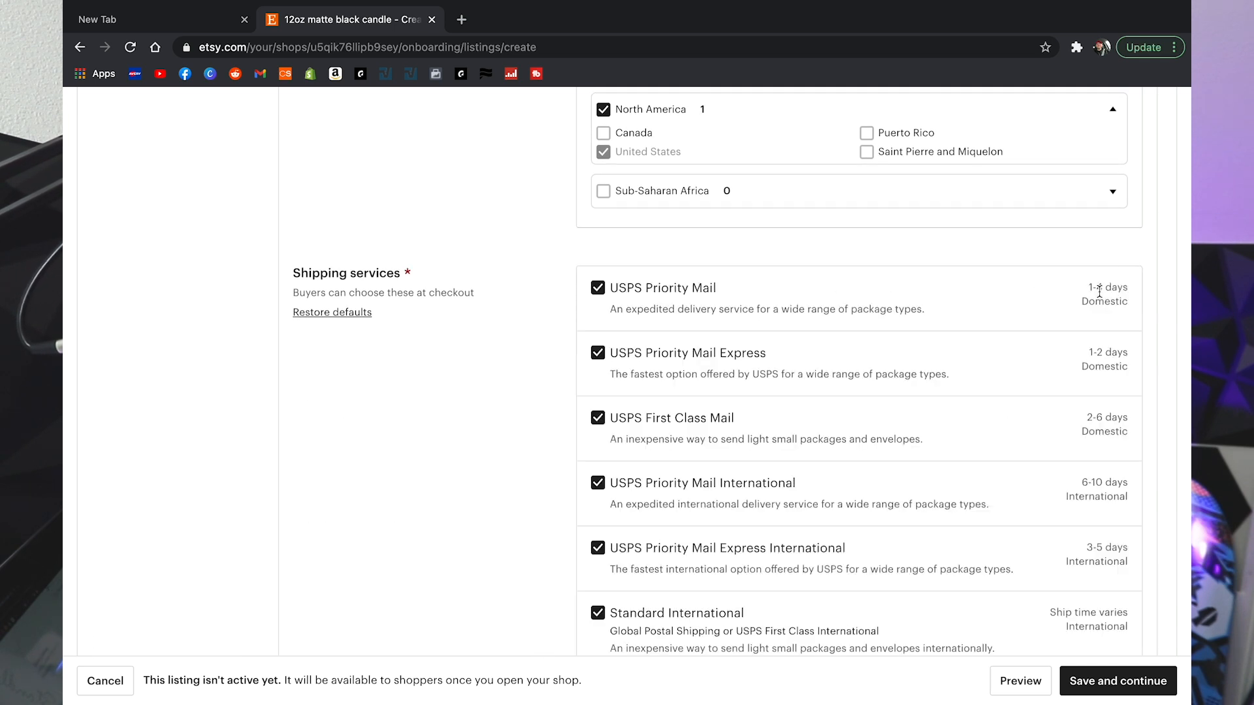
scroll(934, 367, down, 1)
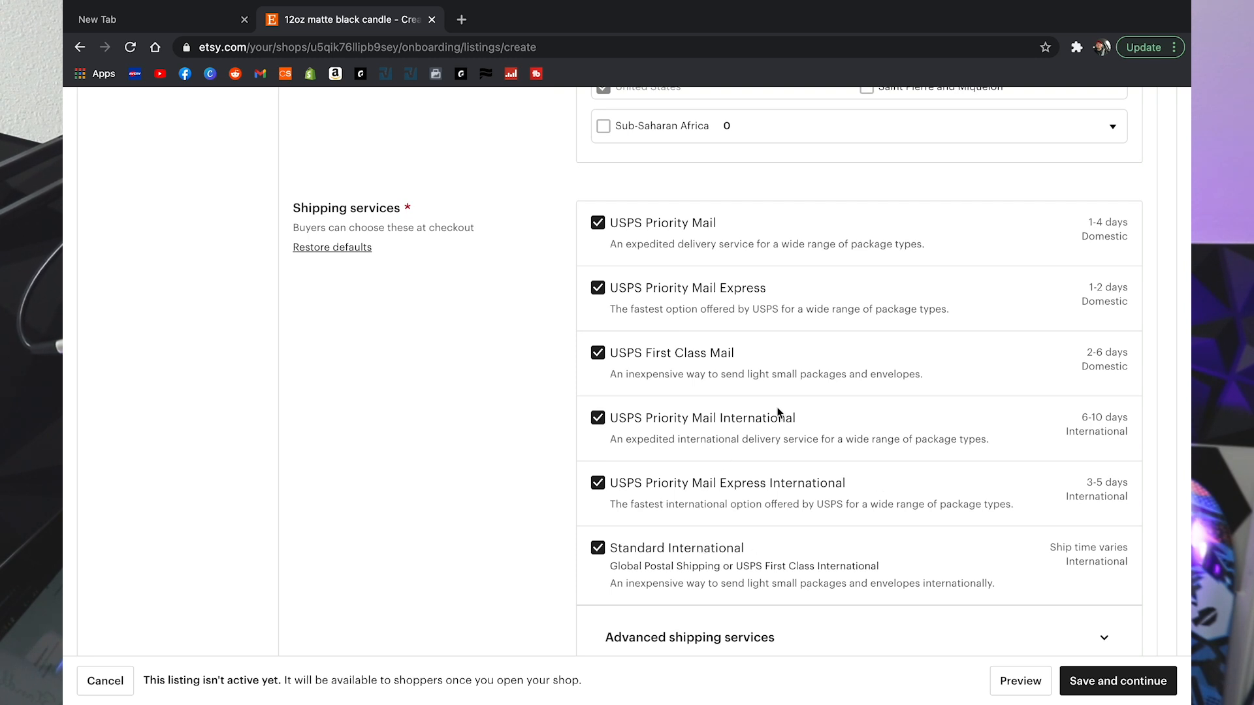
click(596, 550)
Step: Leave the handling fee at USD 0.00, then select the item weight pounds field
scroll(700, 347, down, 4)
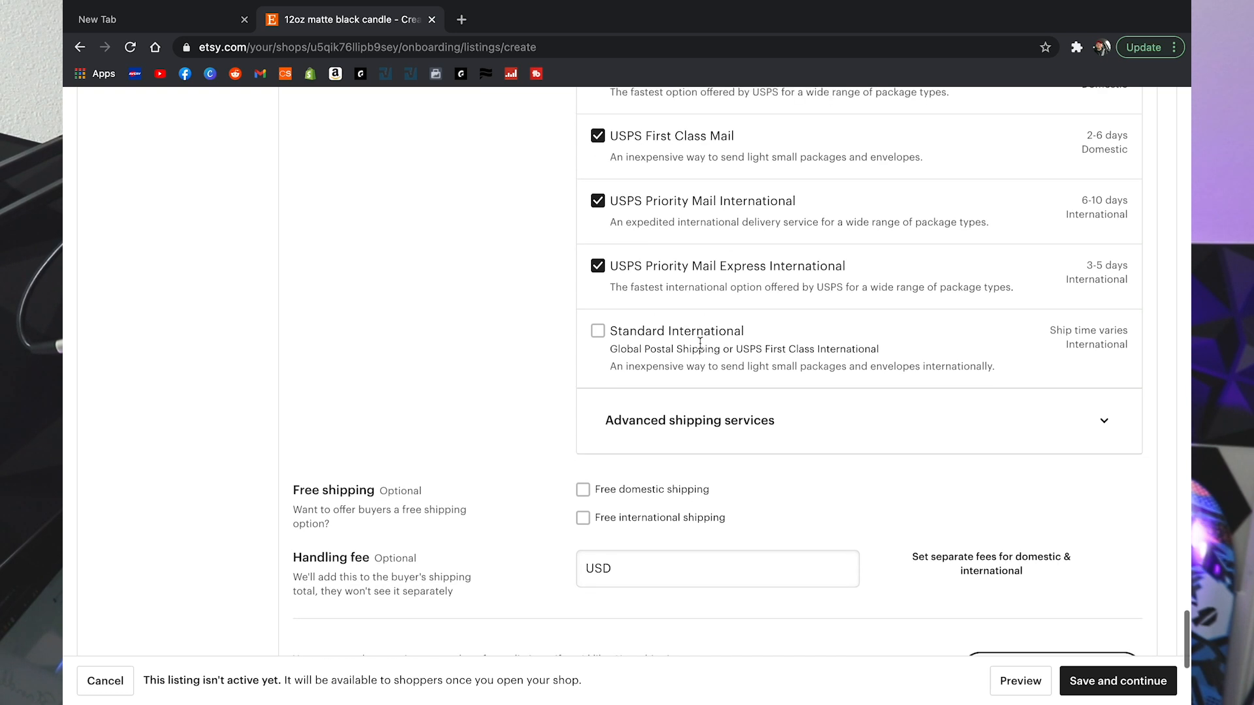
scroll(700, 344, down, 1)
scroll(700, 344, down, 1)
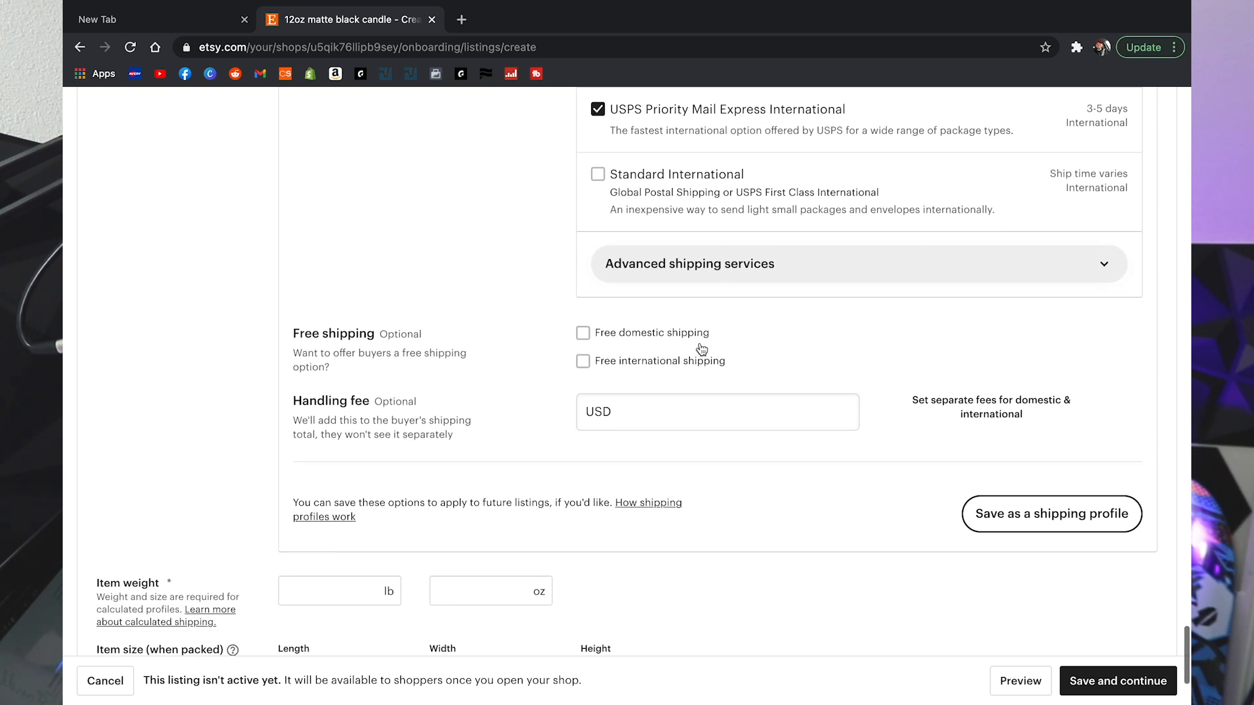
scroll(507, 355, down, 1)
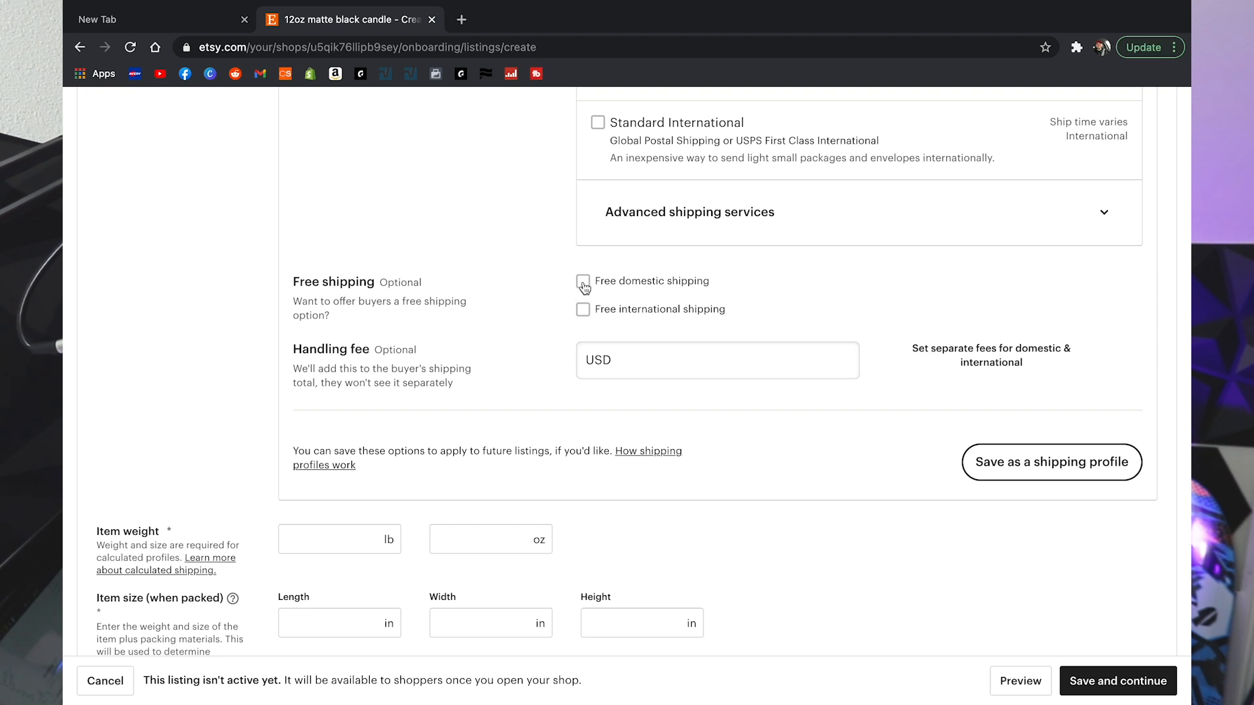
scroll(520, 318, down, 1)
click(661, 324)
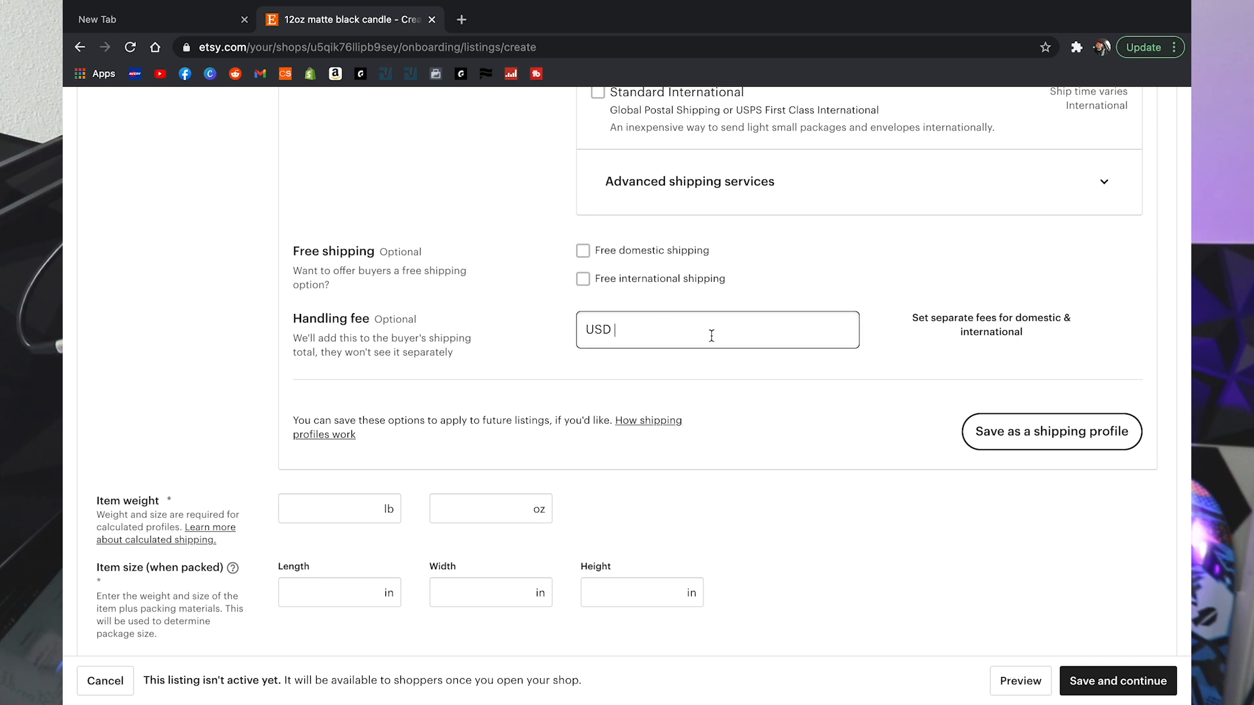
scroll(712, 336, down, 2)
click(339, 400)
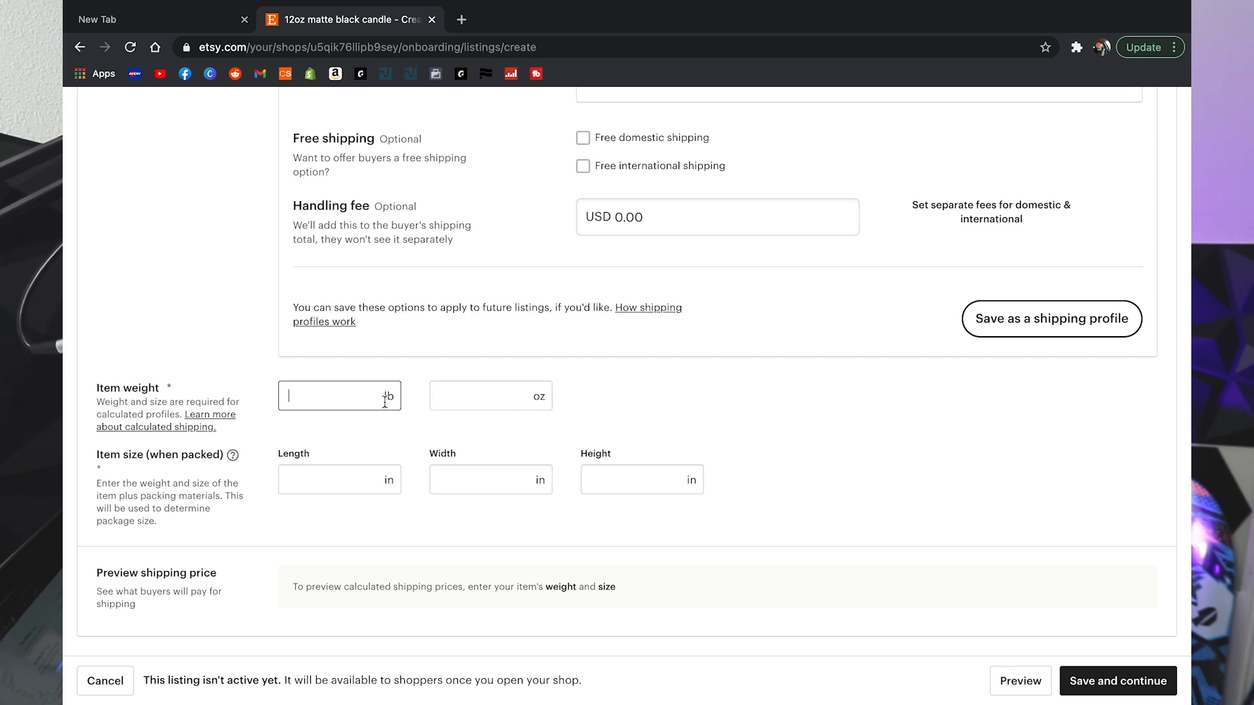
Step: Set the item weight to 0 lb 15 oz
text(15)
key(BackSpace)
key(BackSpace)
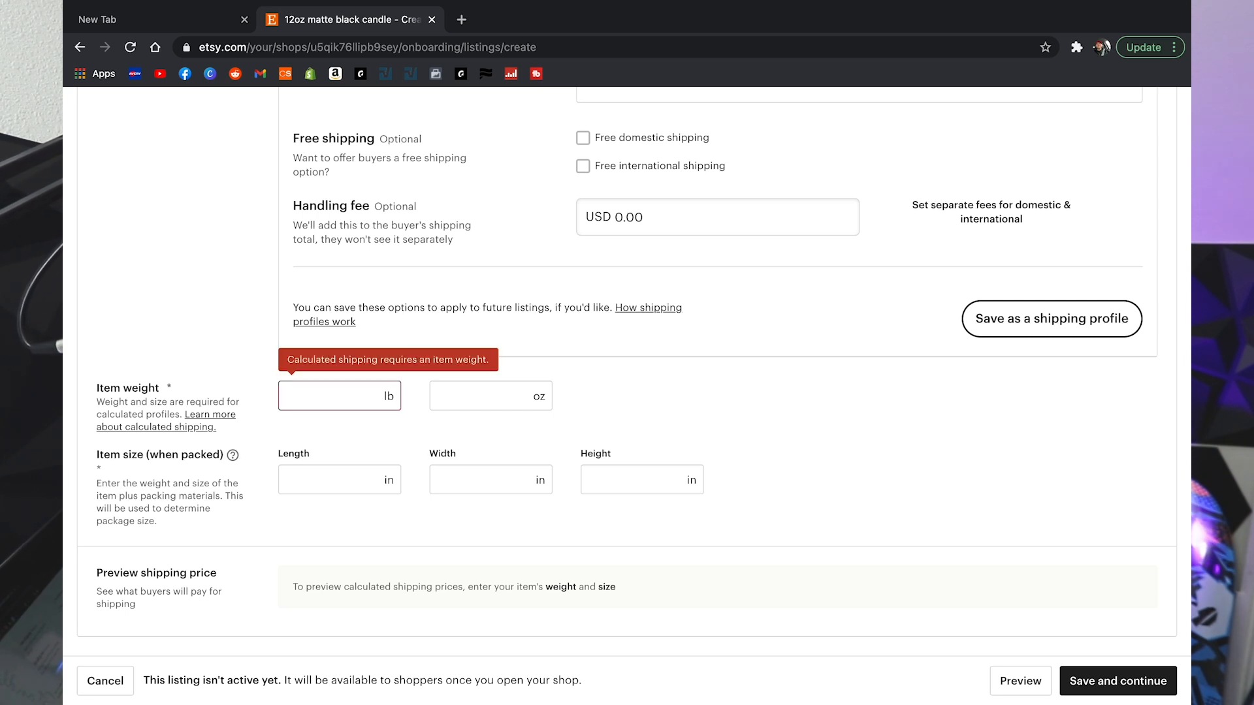
click(467, 400)
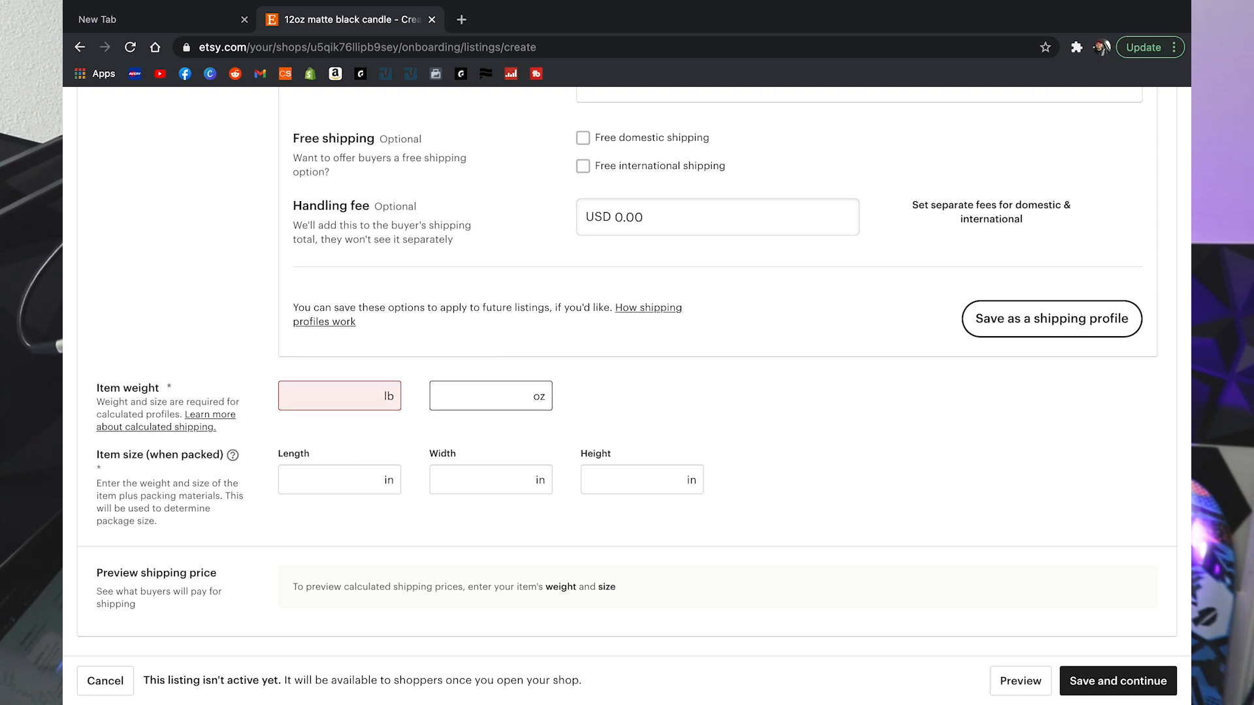
text(15)
click(322, 396)
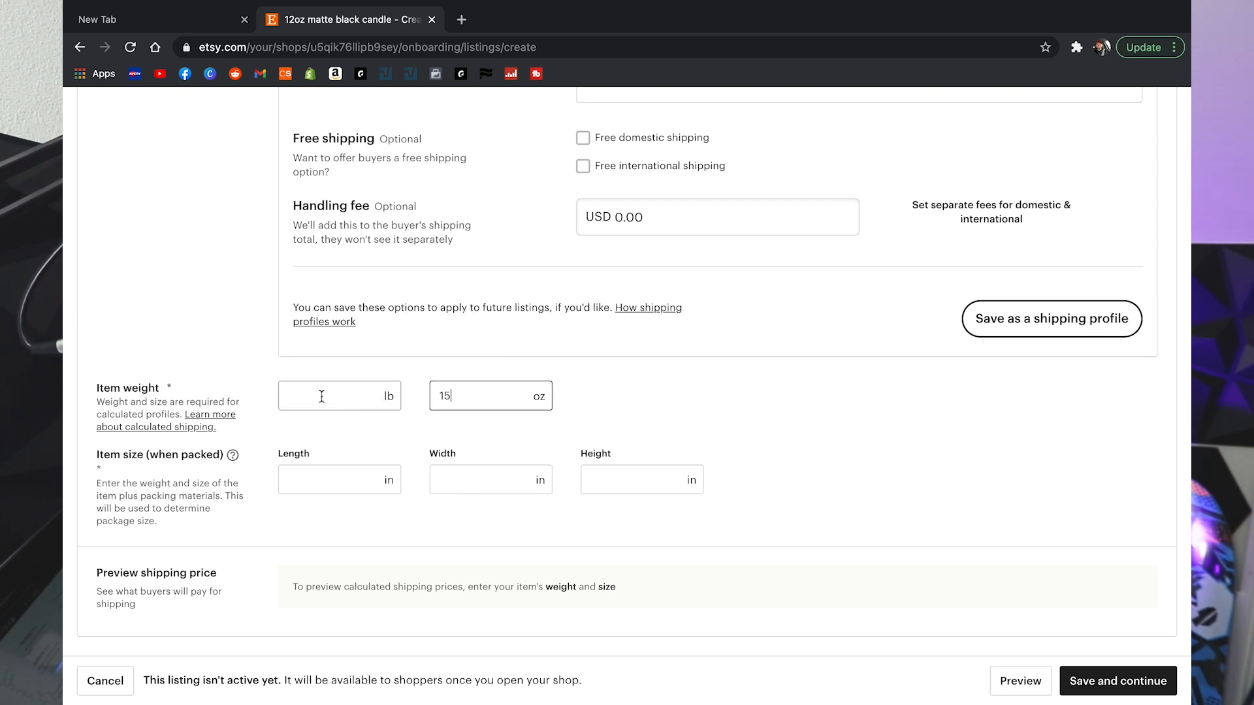
text(0)
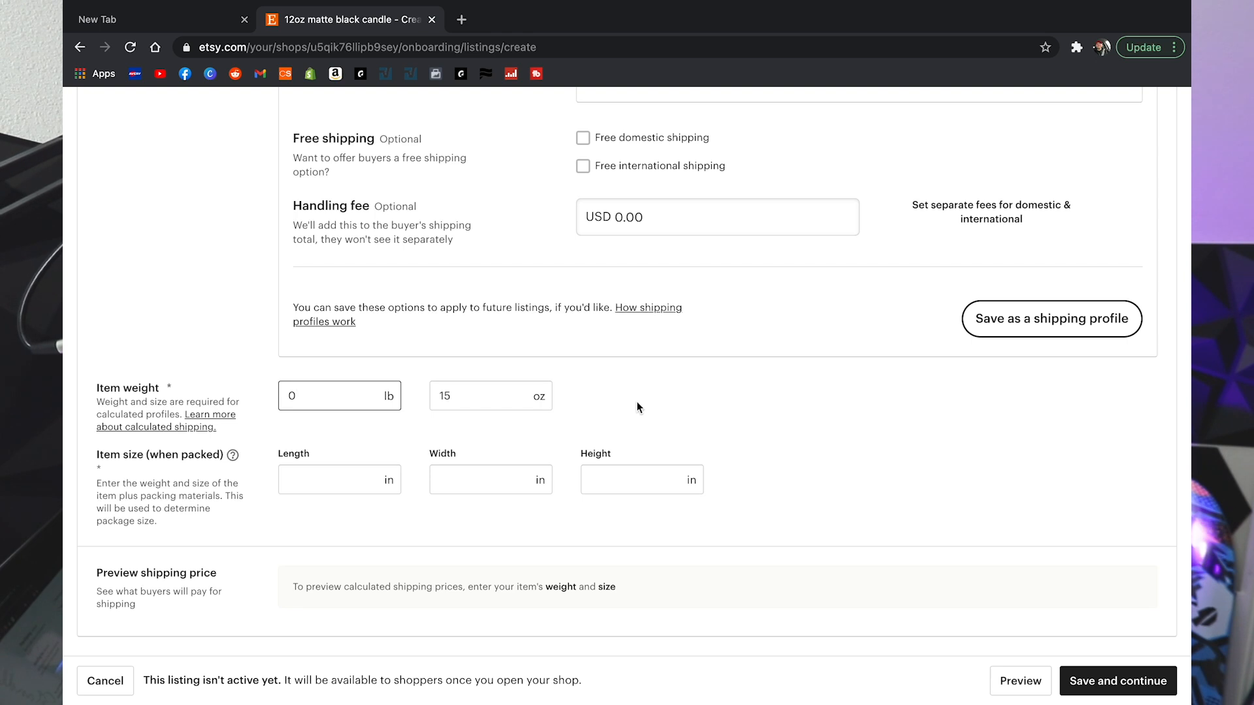
click(683, 398)
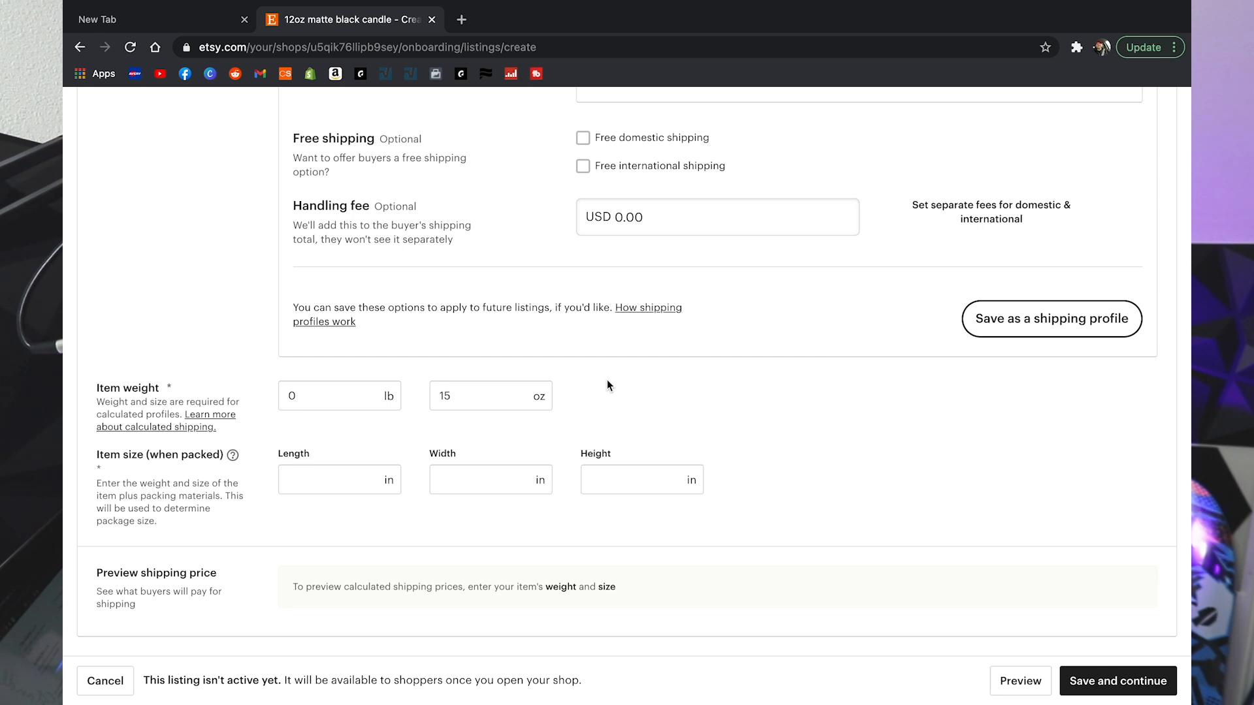
Step: Set the package size to 6 × 6 × 6 inches, getting a USD 5.81 shipping preview
click(334, 483)
text(66)
key(BackSpace)
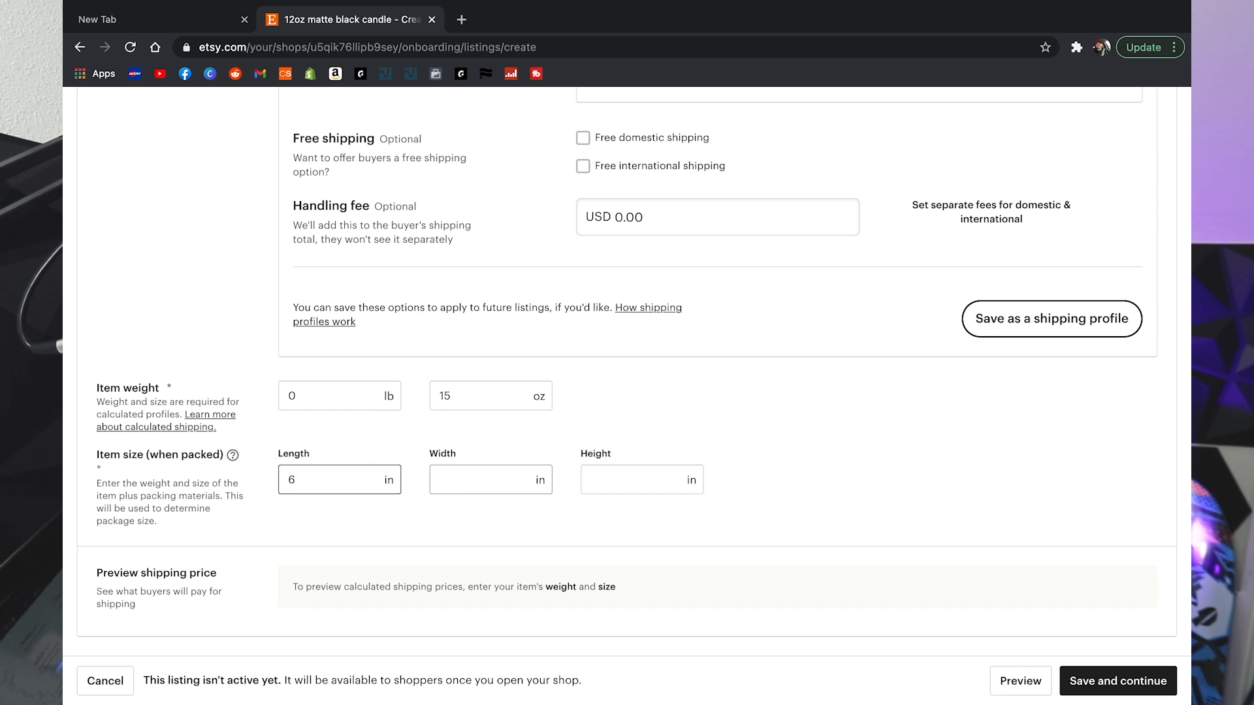
click(465, 485)
text(6)
click(591, 486)
text(6)
click(774, 439)
scroll(773, 439, down, 1)
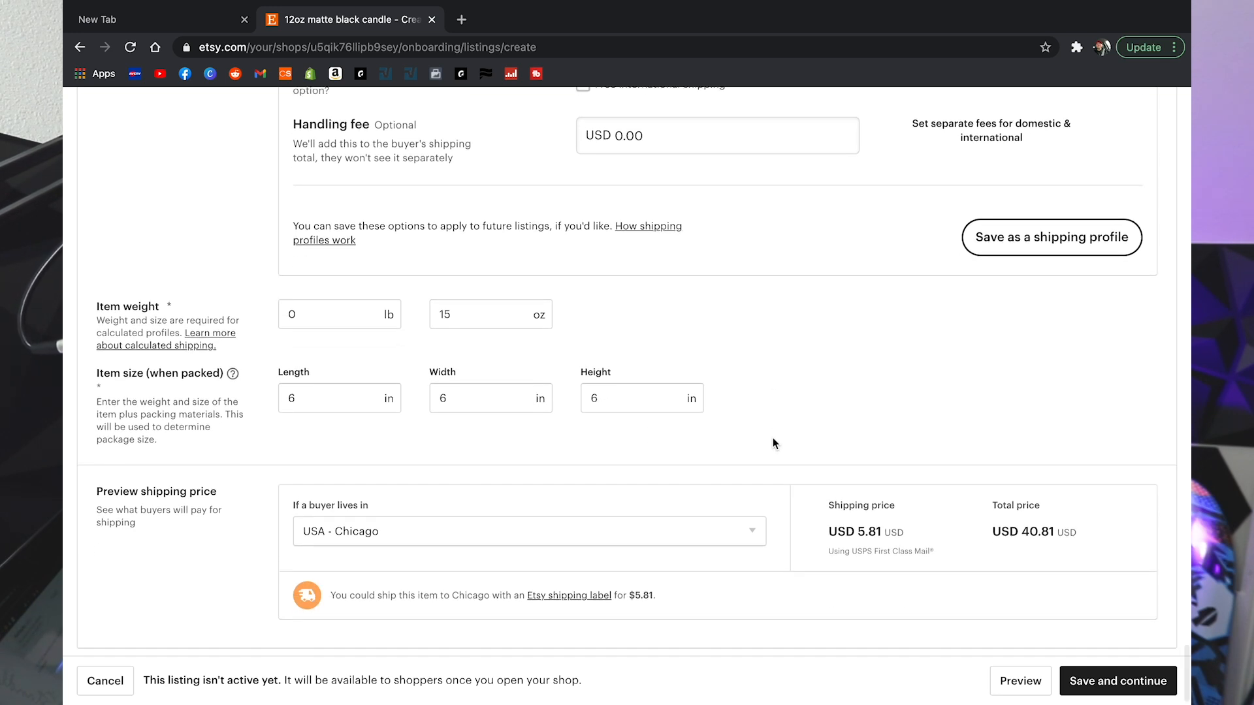
scroll(773, 439, down, 1)
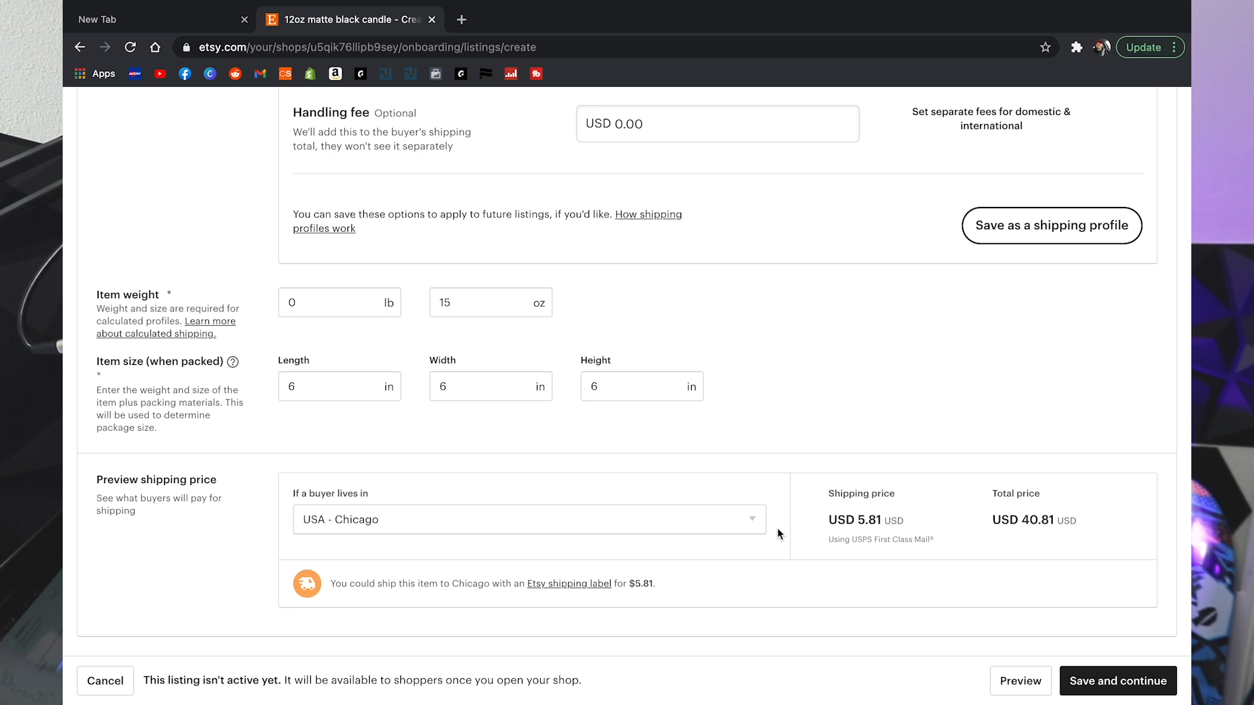
Step: Preview shipping to USA - Los Angeles and USA - New York, then save and continue
click(744, 522)
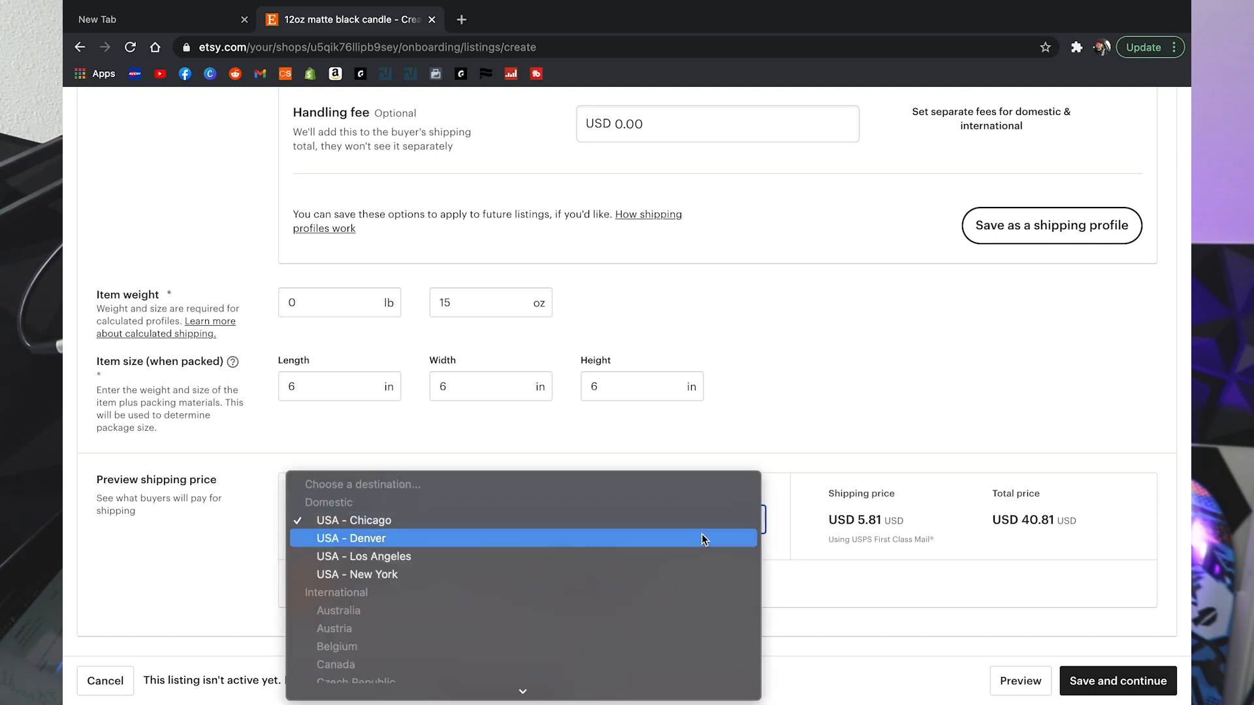
click(385, 556)
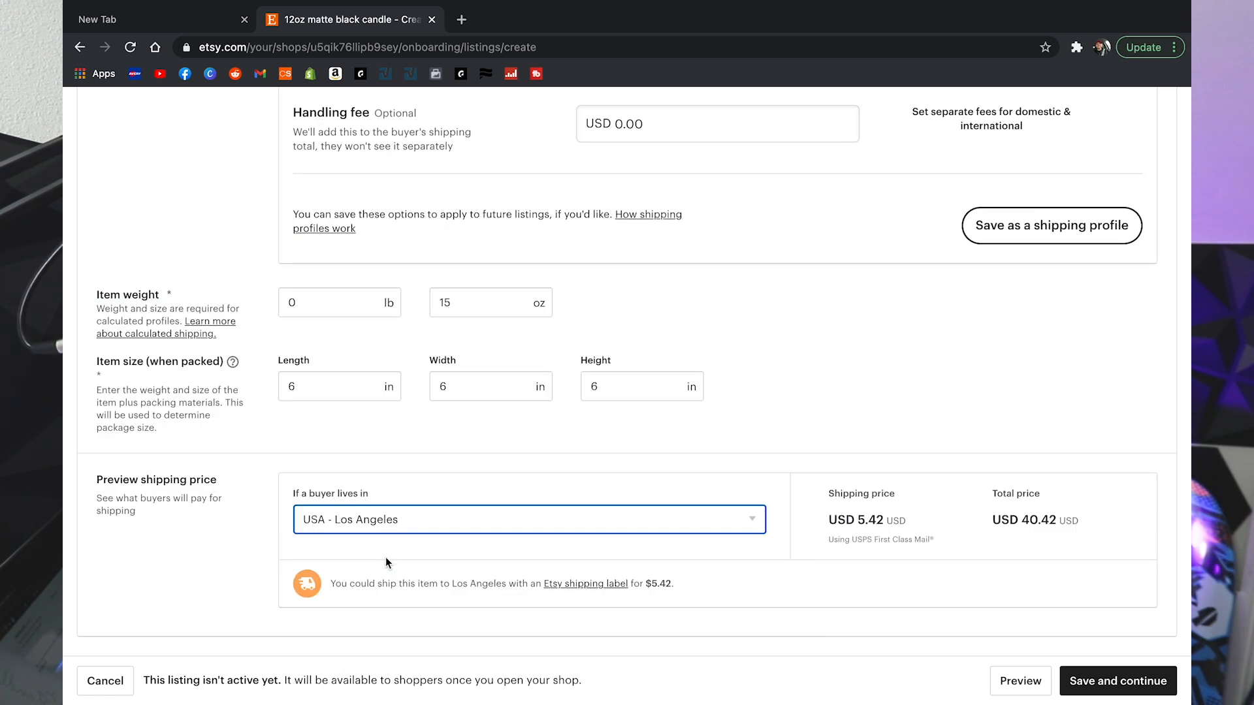
click(420, 522)
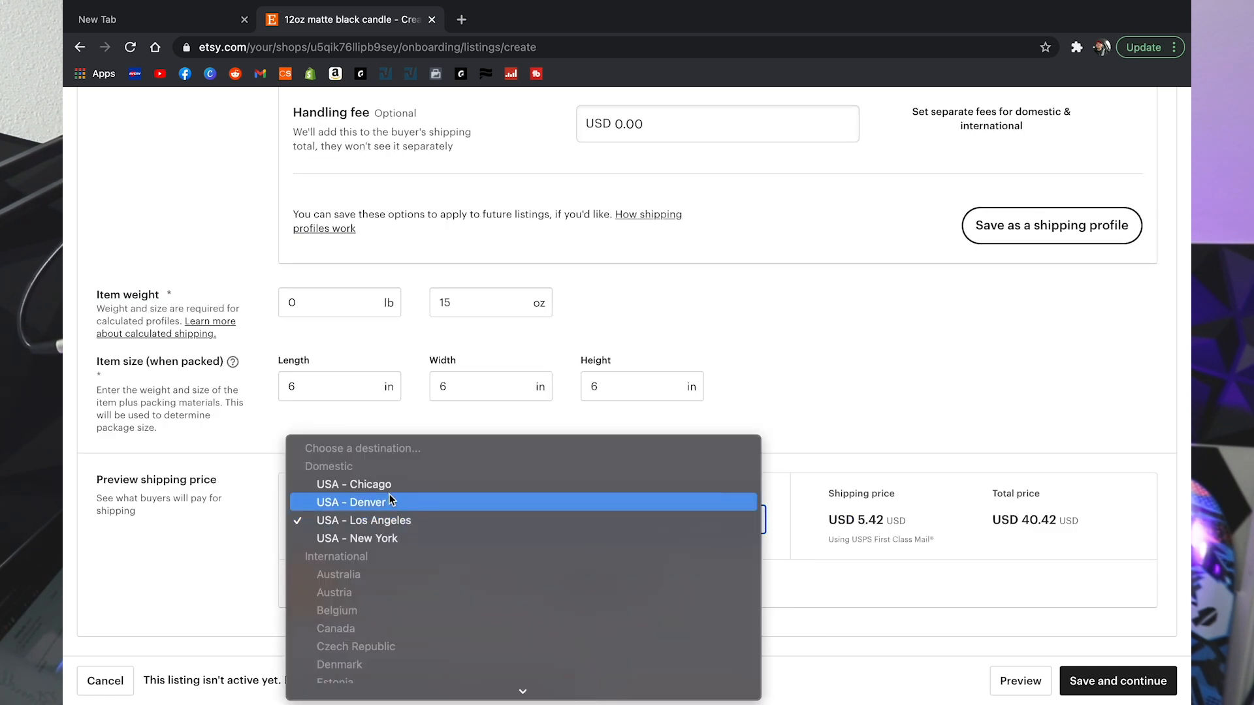
click(383, 538)
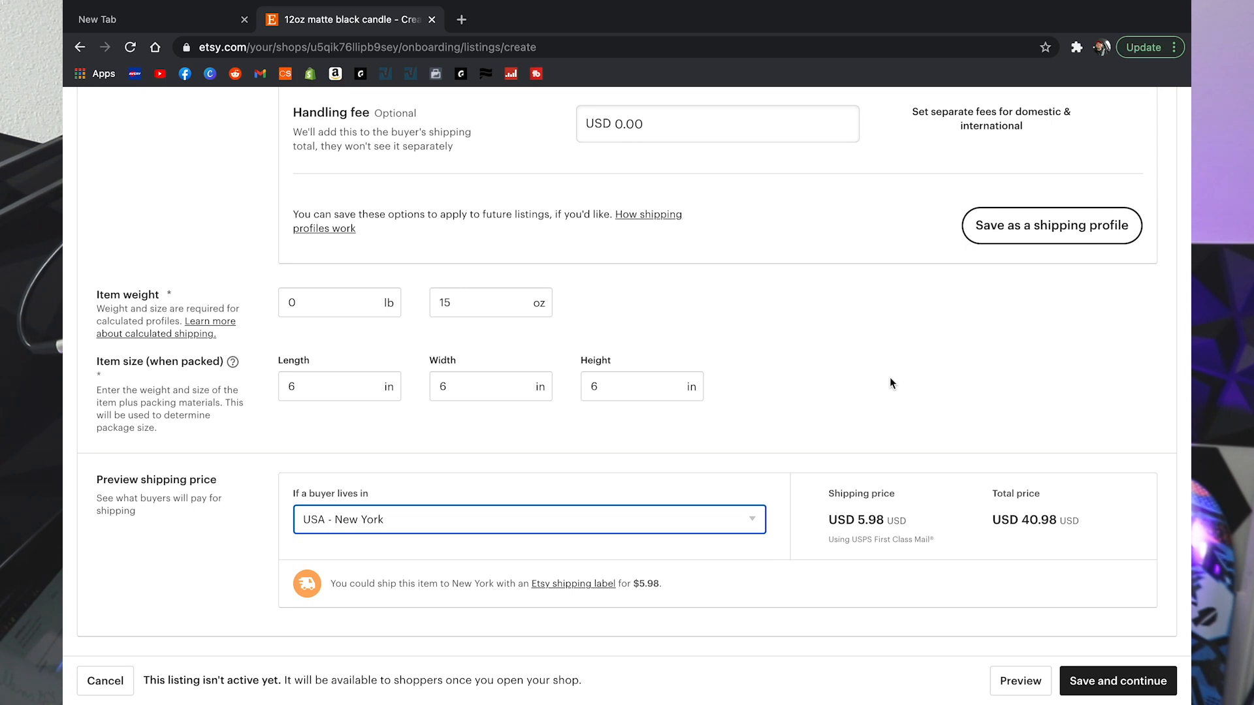
click(1112, 679)
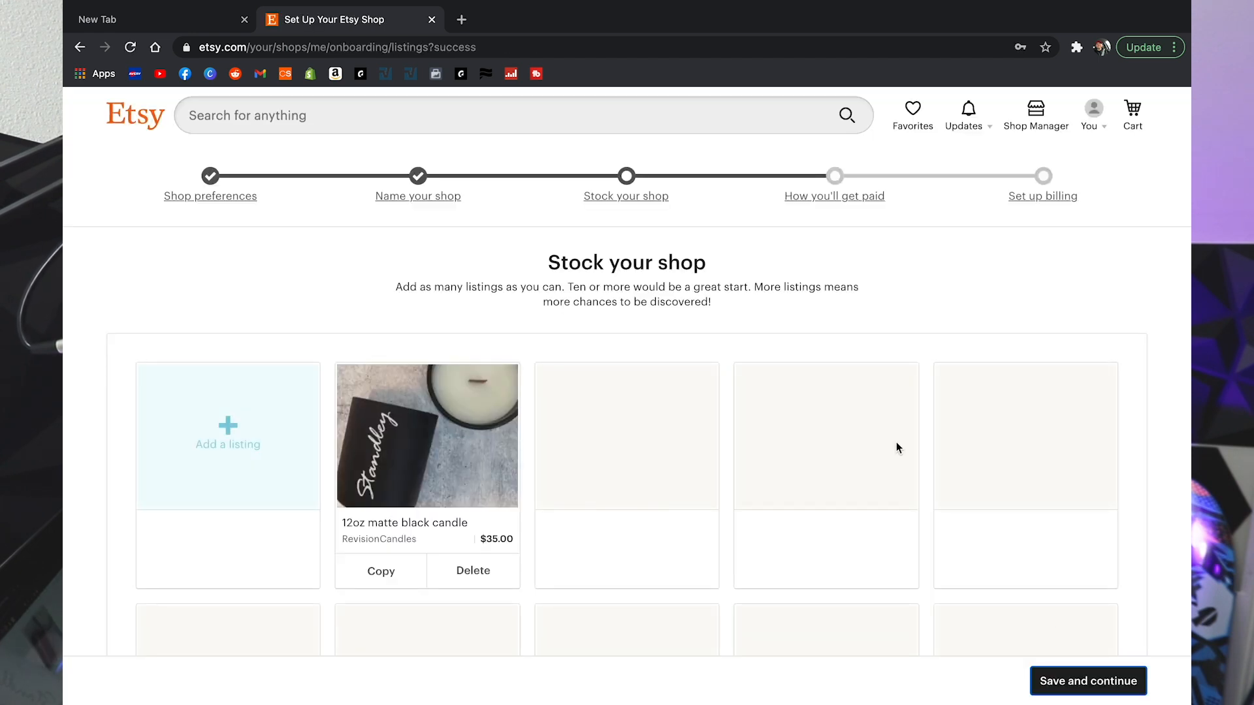
Step: Review the 12oz matte black candle in Stock your shop and move on to payment setup
scroll(897, 448, down, 5)
scroll(896, 448, up, 2)
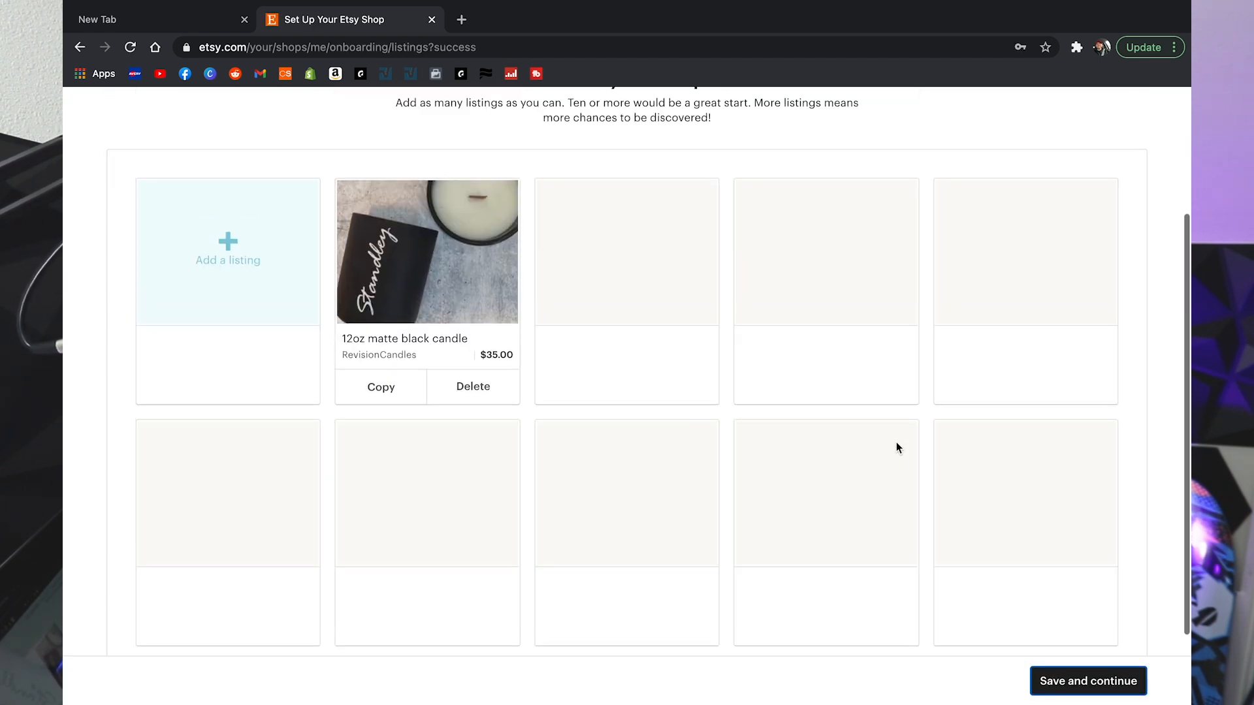
scroll(681, 327, up, 3)
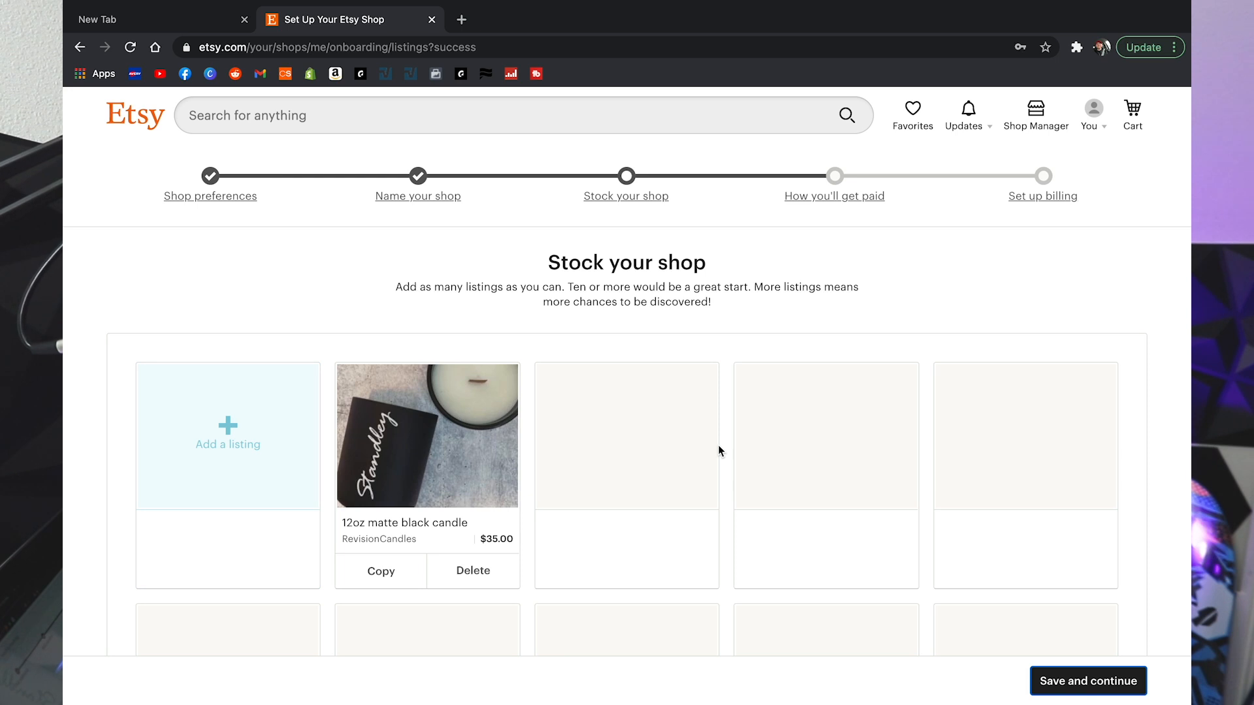
click(1087, 685)
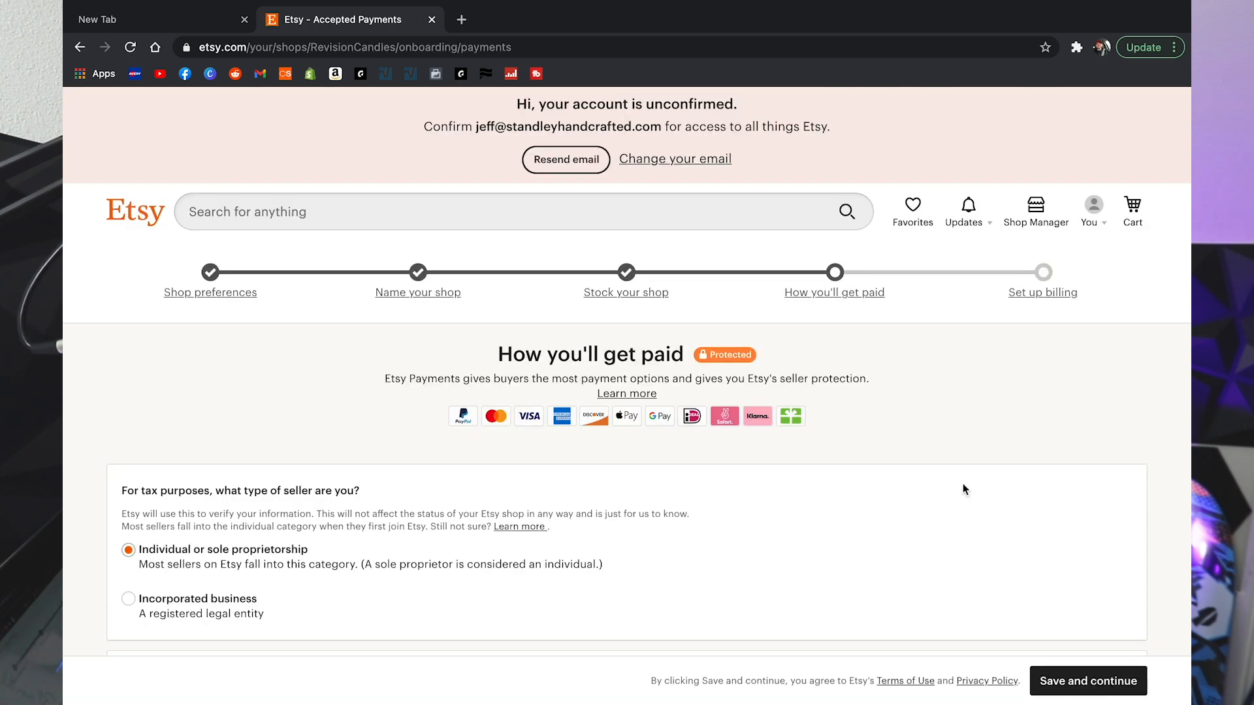
Step: On the payments form, set Country of residence to United States and review the address fields
scroll(683, 345, down, 2)
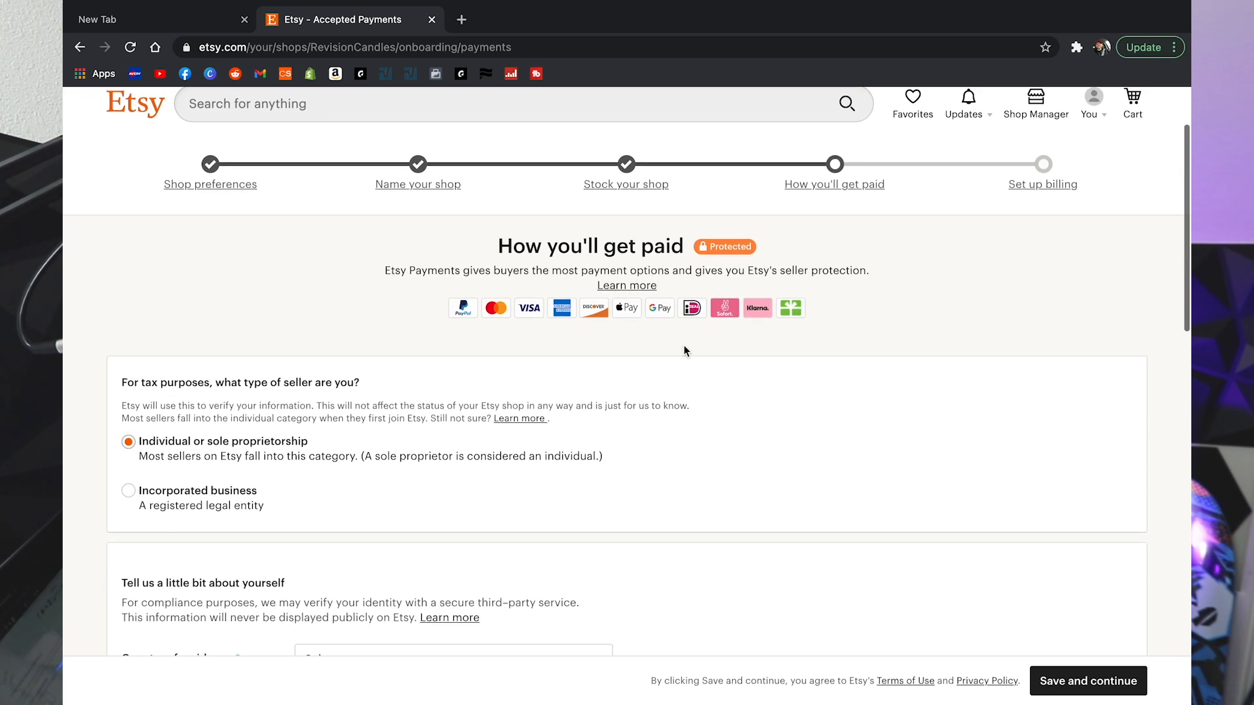
scroll(683, 352, down, 3)
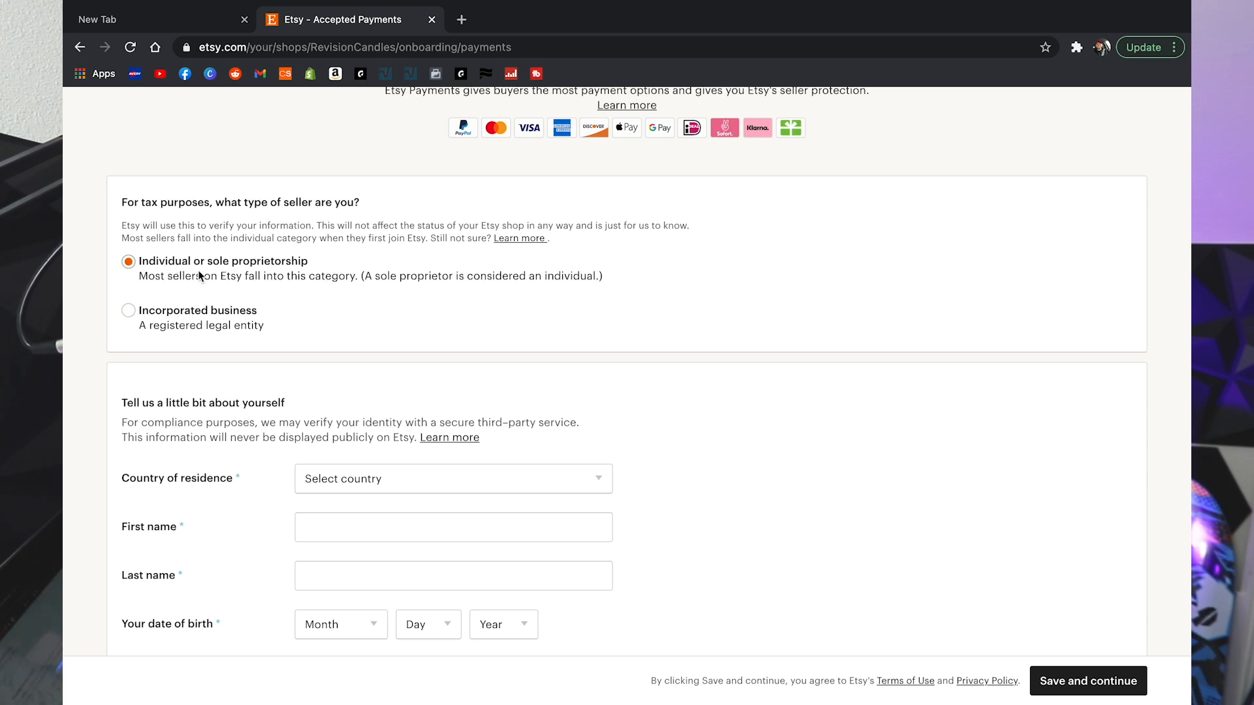
scroll(325, 307, down, 10)
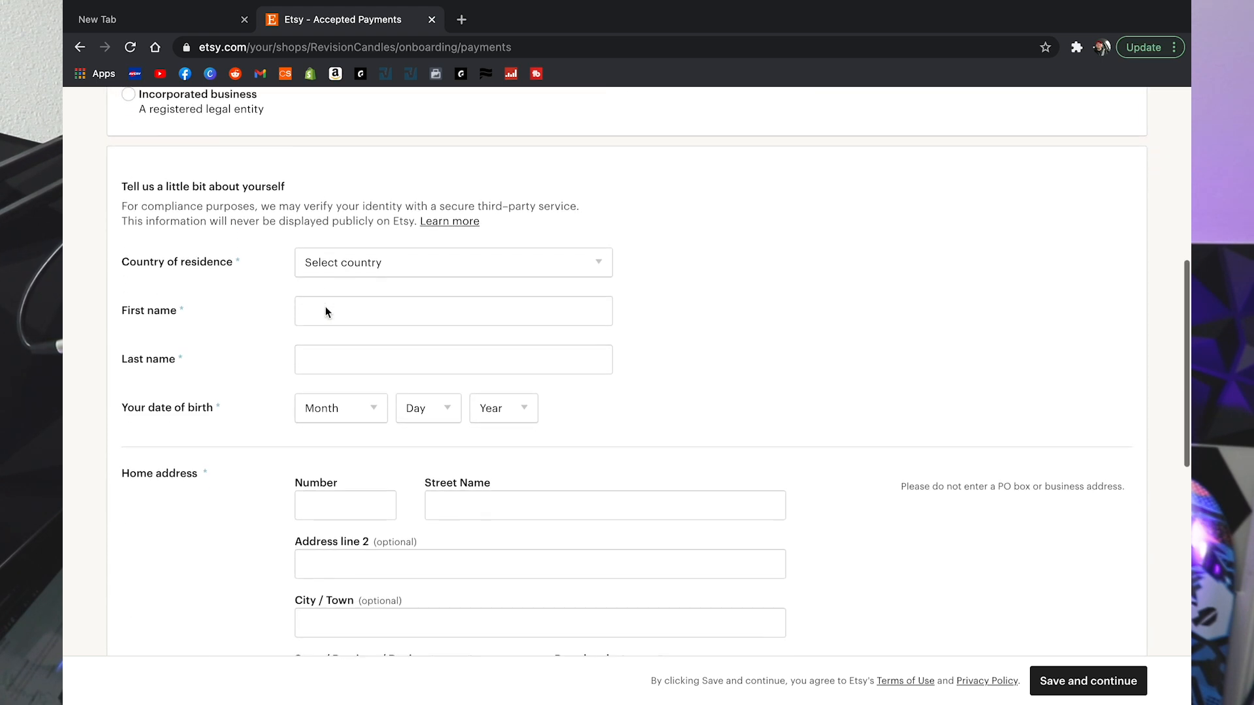
scroll(769, 303, up, 10)
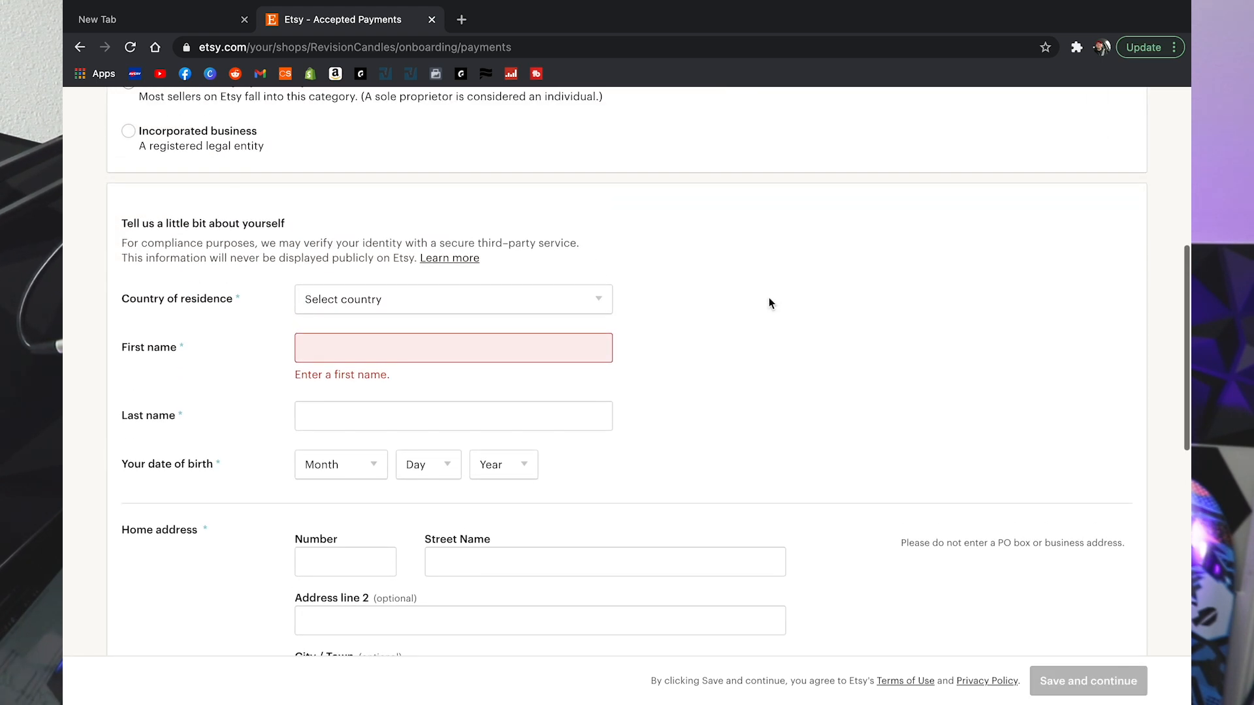
click(480, 303)
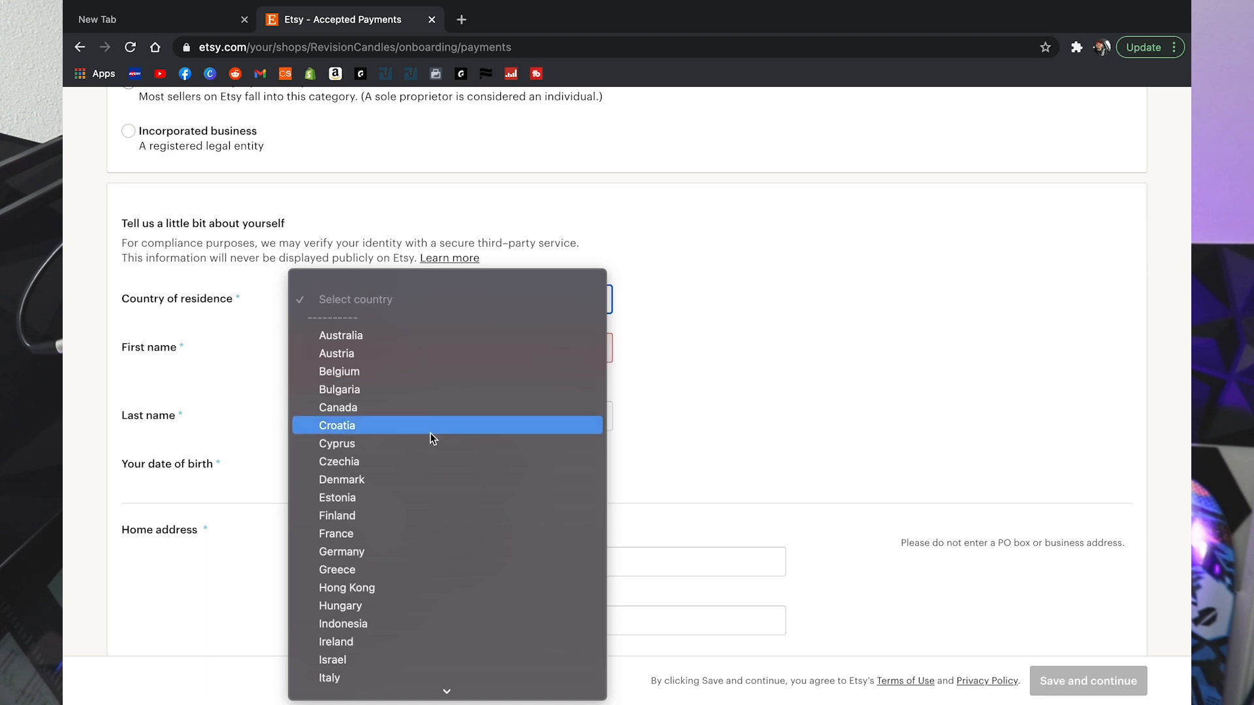
scroll(430, 435, down, 10)
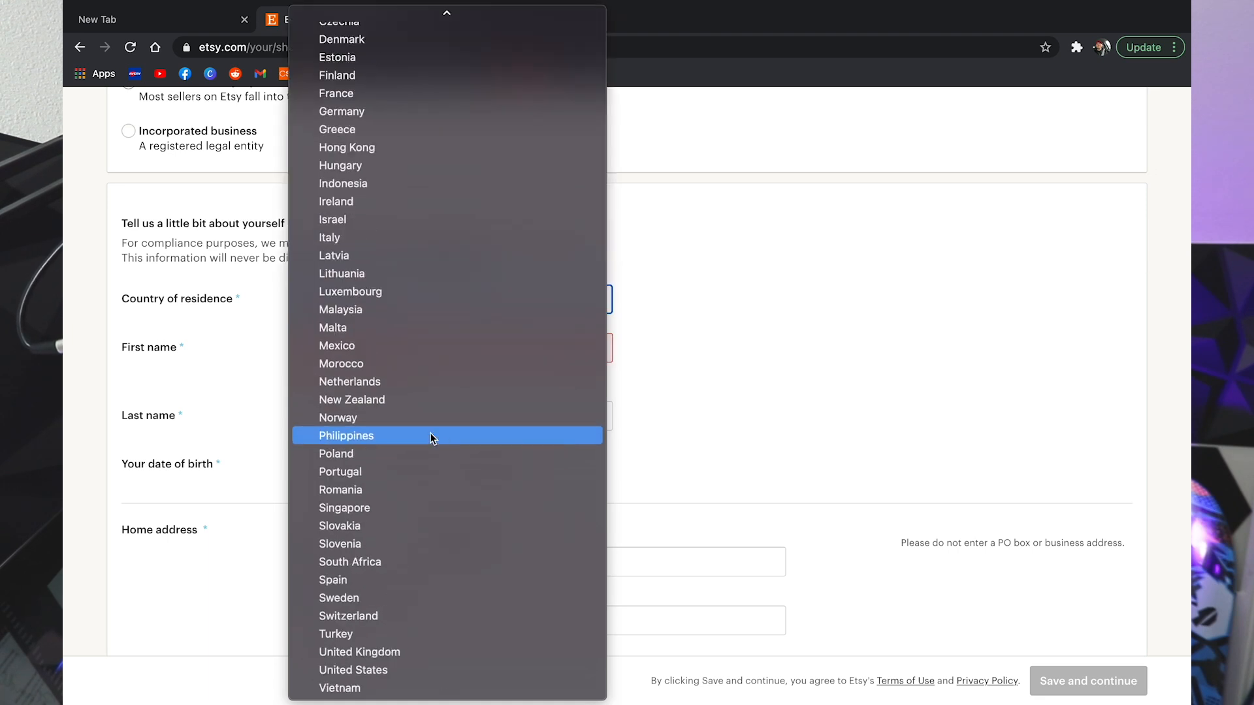
click(367, 670)
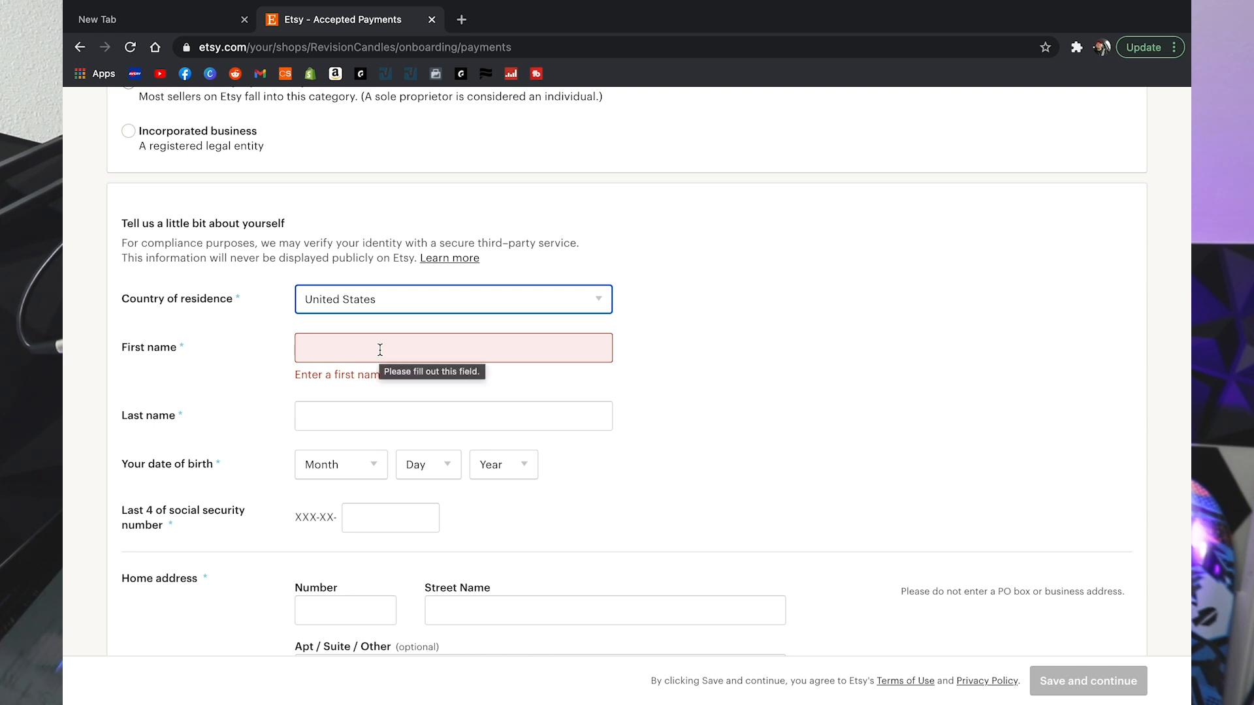
scroll(380, 350, down, 3)
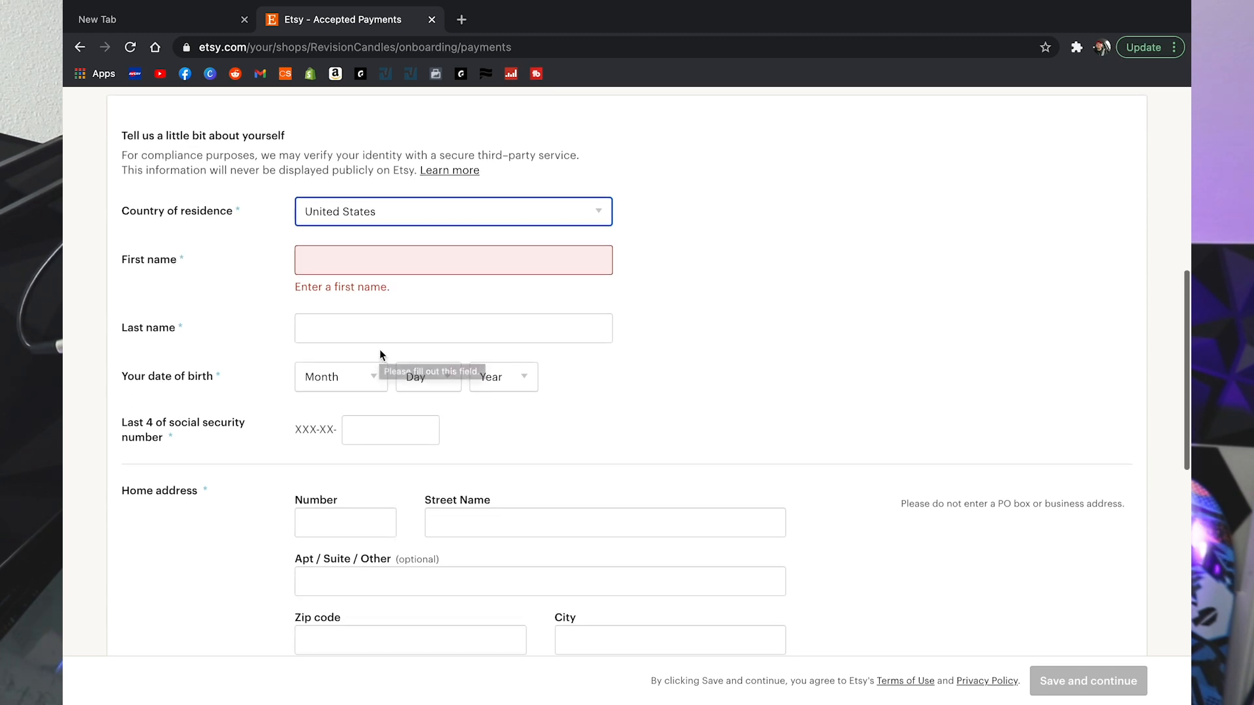
scroll(380, 351, down, 4)
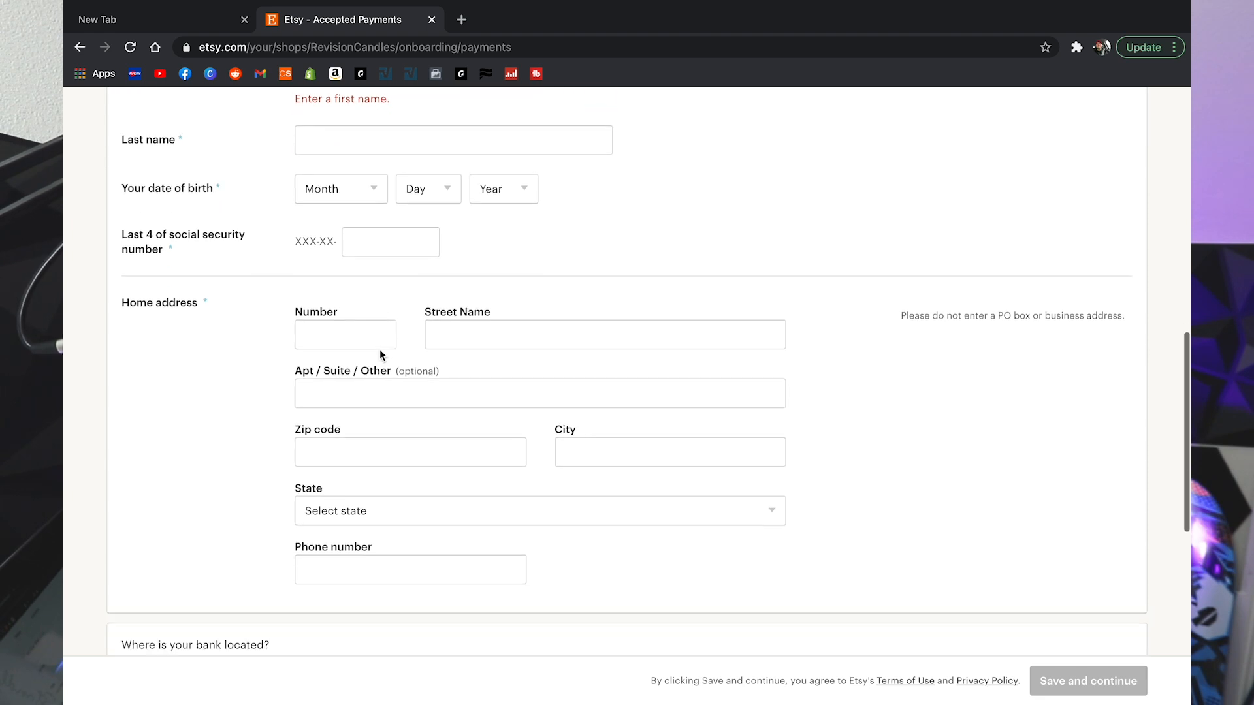
scroll(379, 353, up, 4)
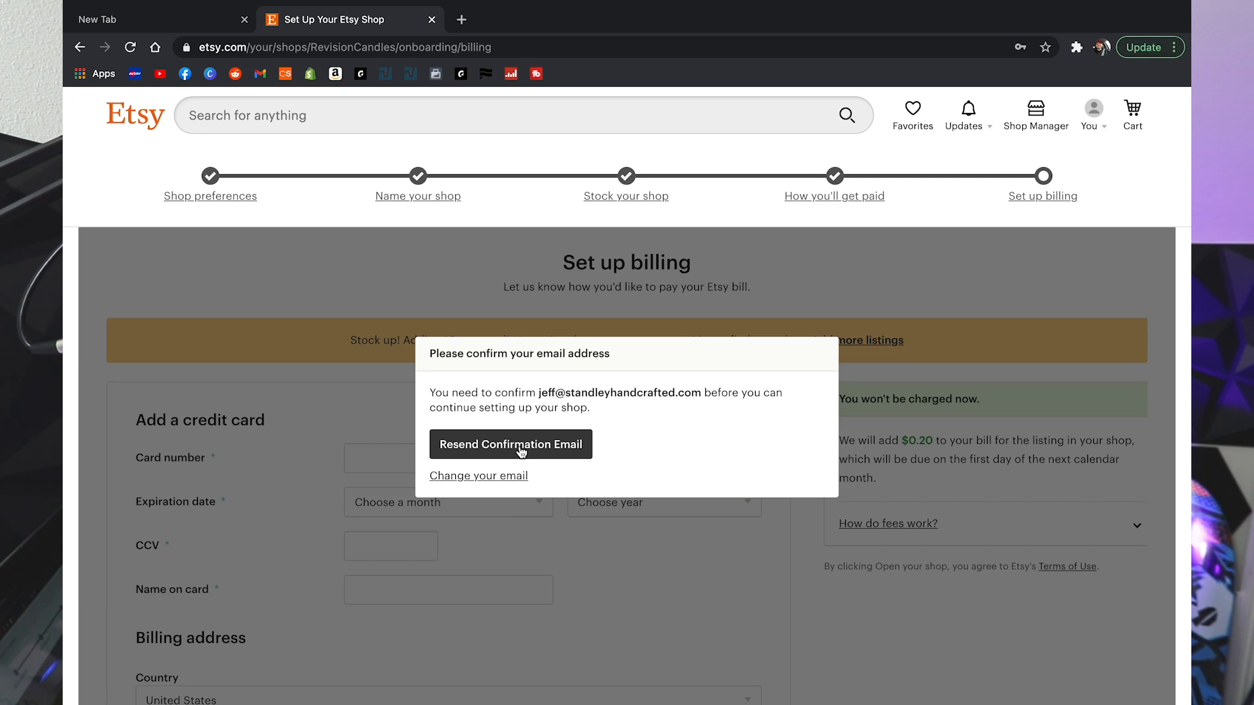
Step: Resend the account confirmation email, then review the credit card and Billing address fields
click(521, 450)
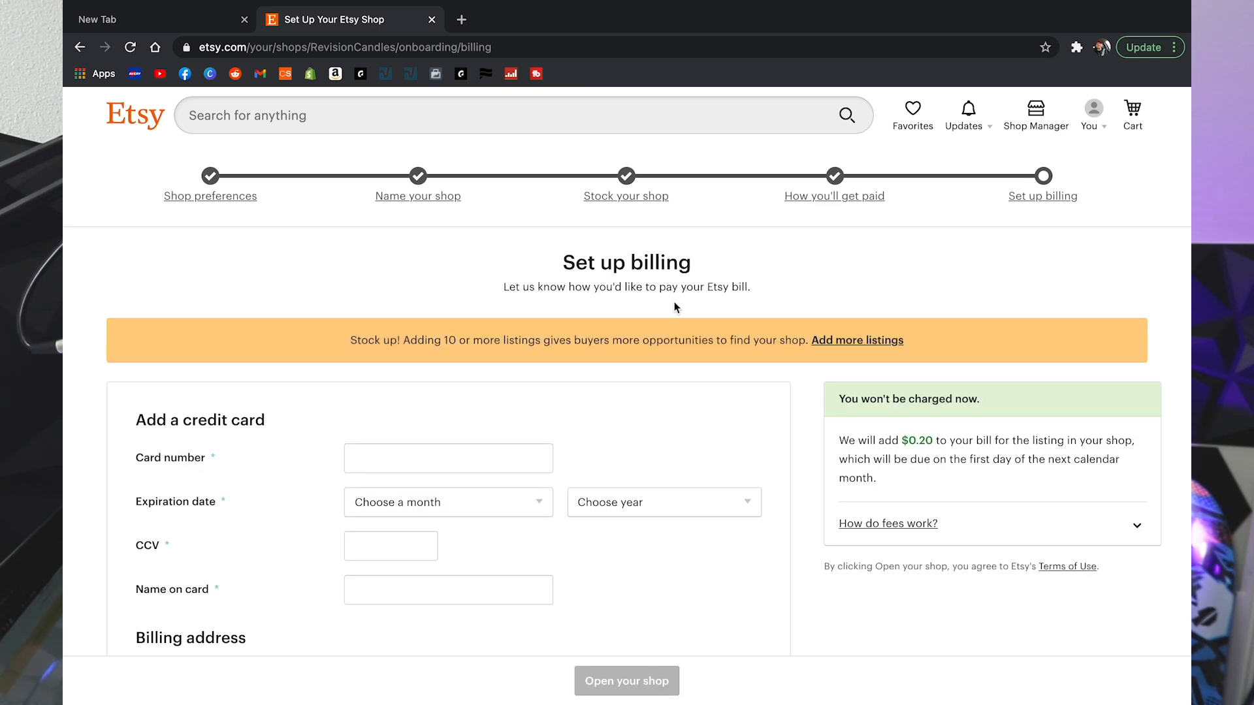
scroll(674, 302, down, 3)
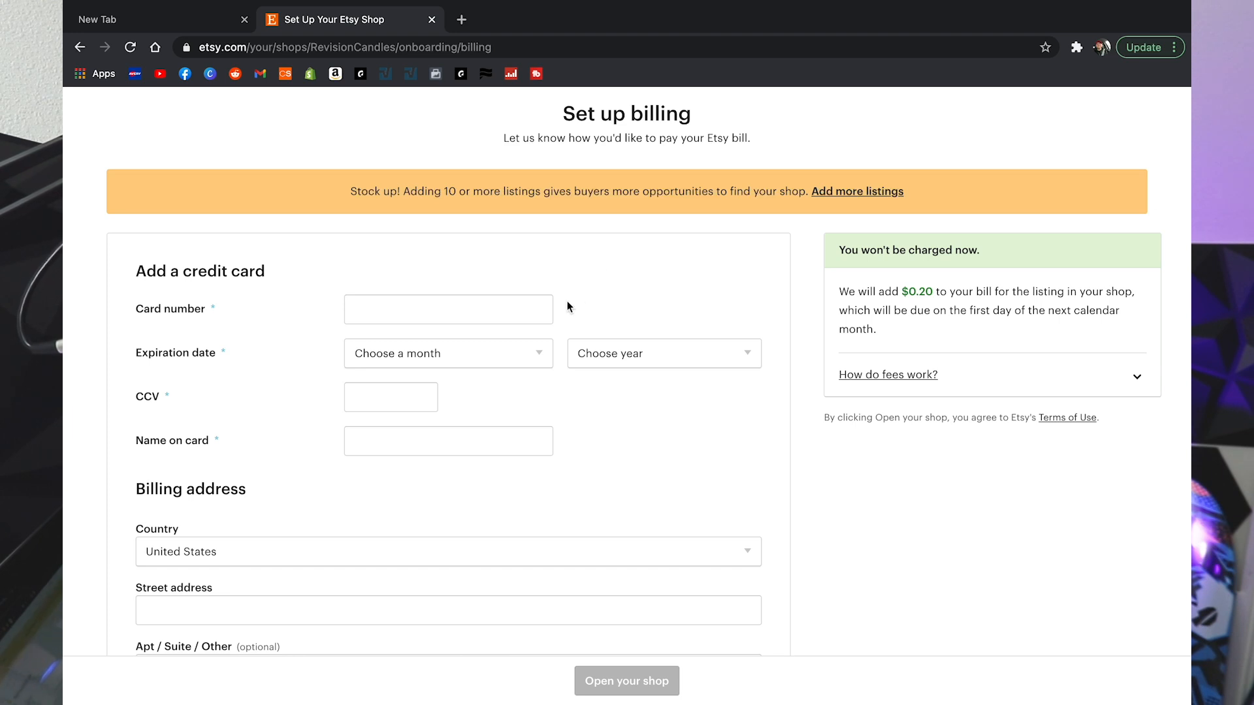
scroll(692, 314, up, 2)
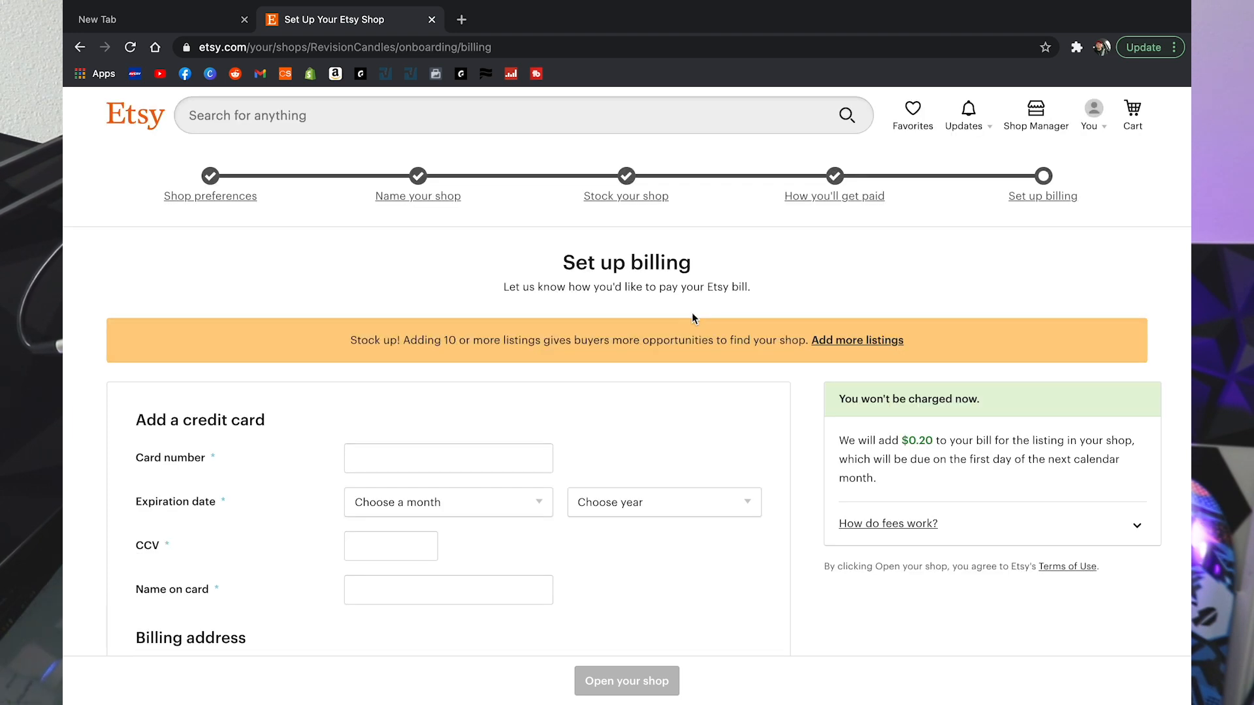
scroll(691, 314, down, 5)
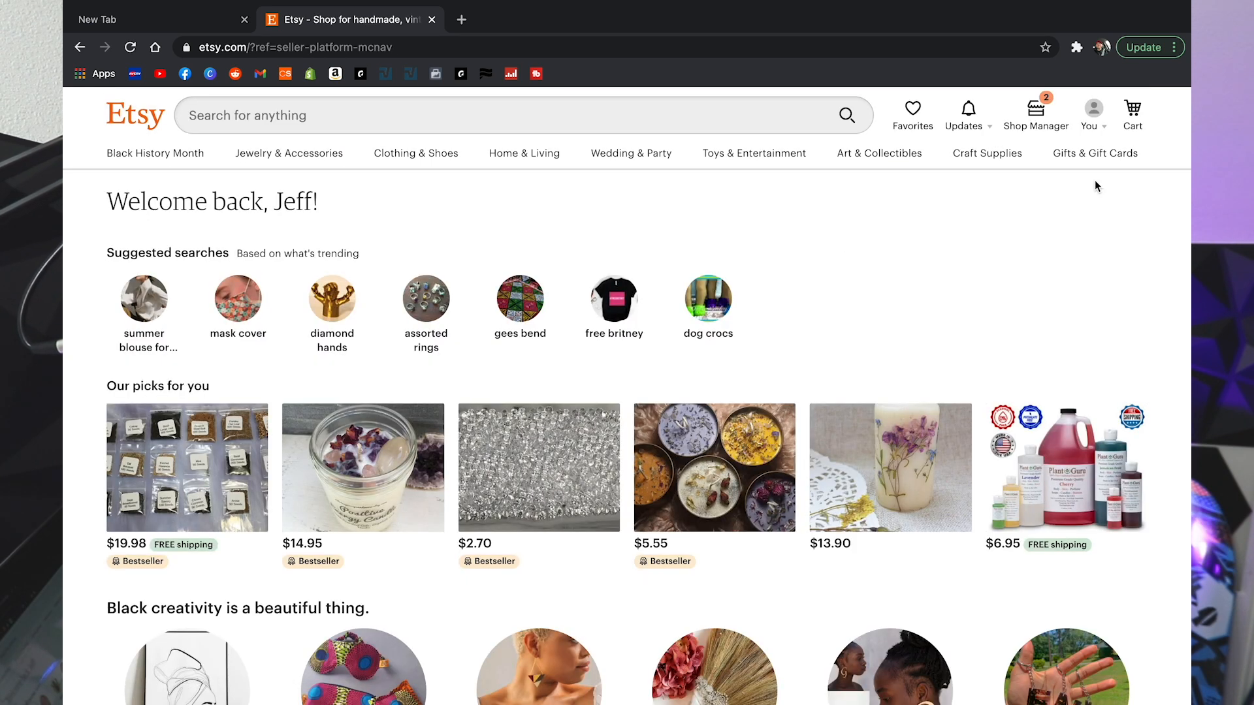
Step: Go from the Etsy home page to the Shop Manager dashboard
click(1098, 107)
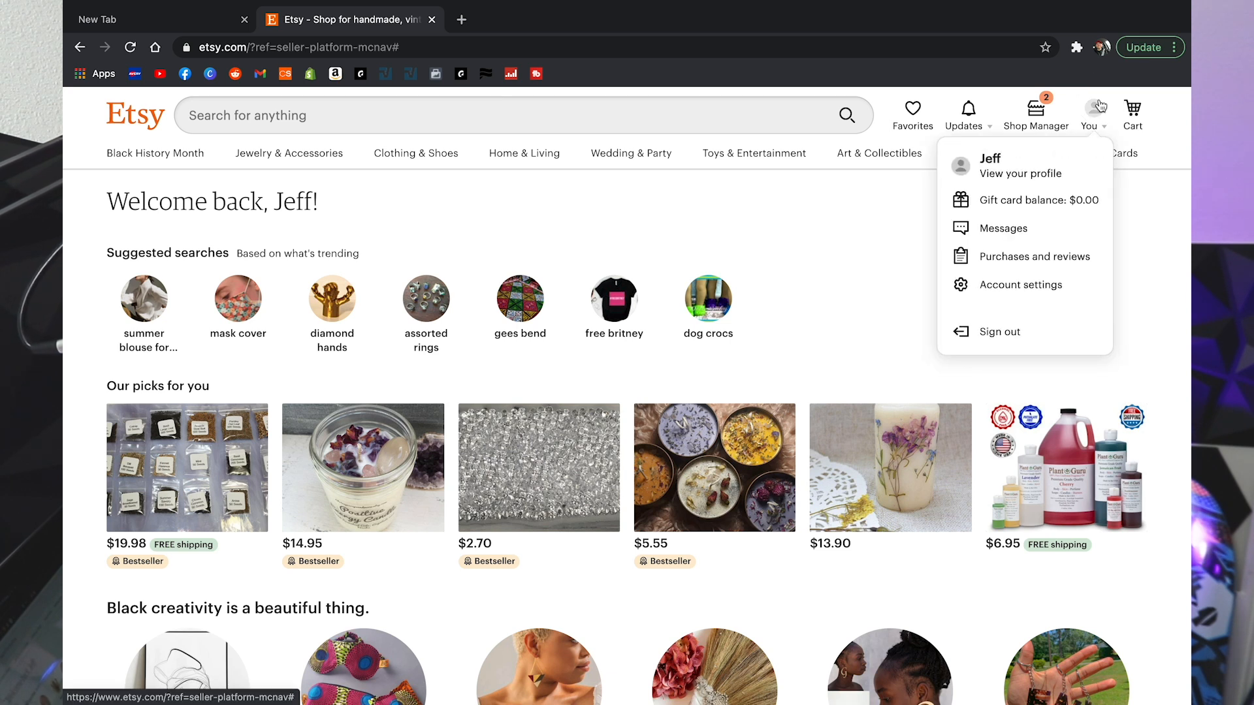
click(857, 232)
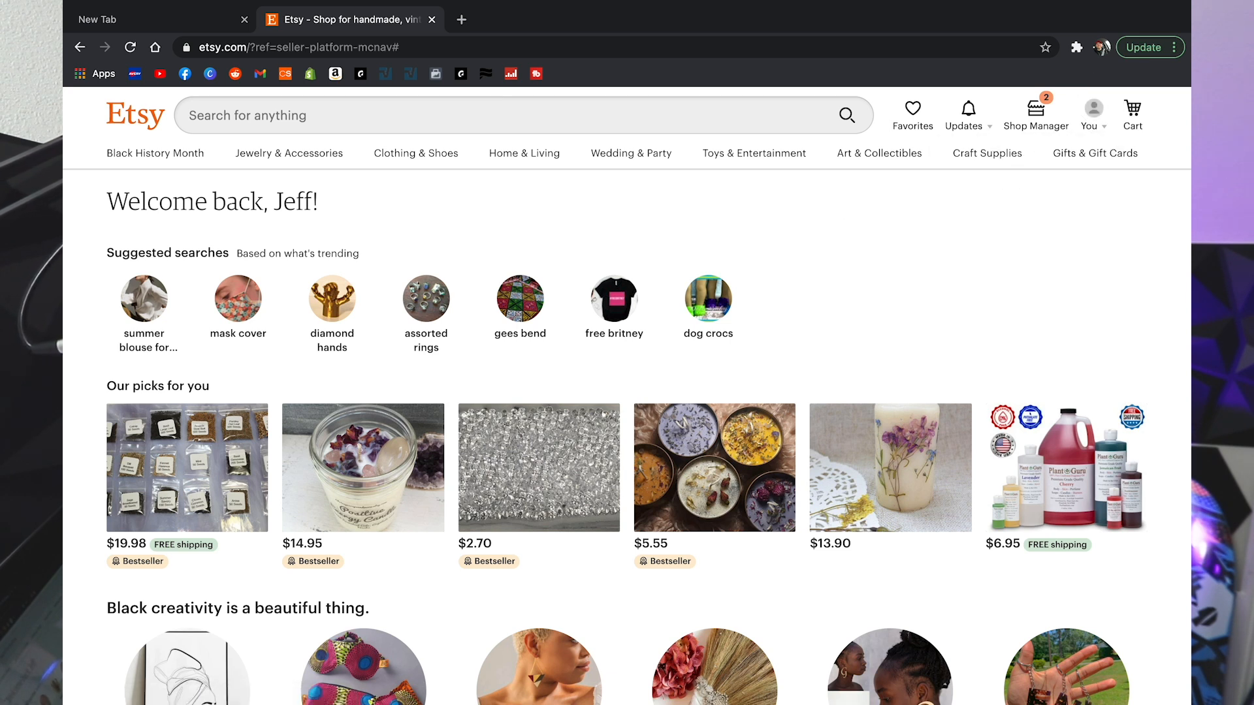
click(1051, 118)
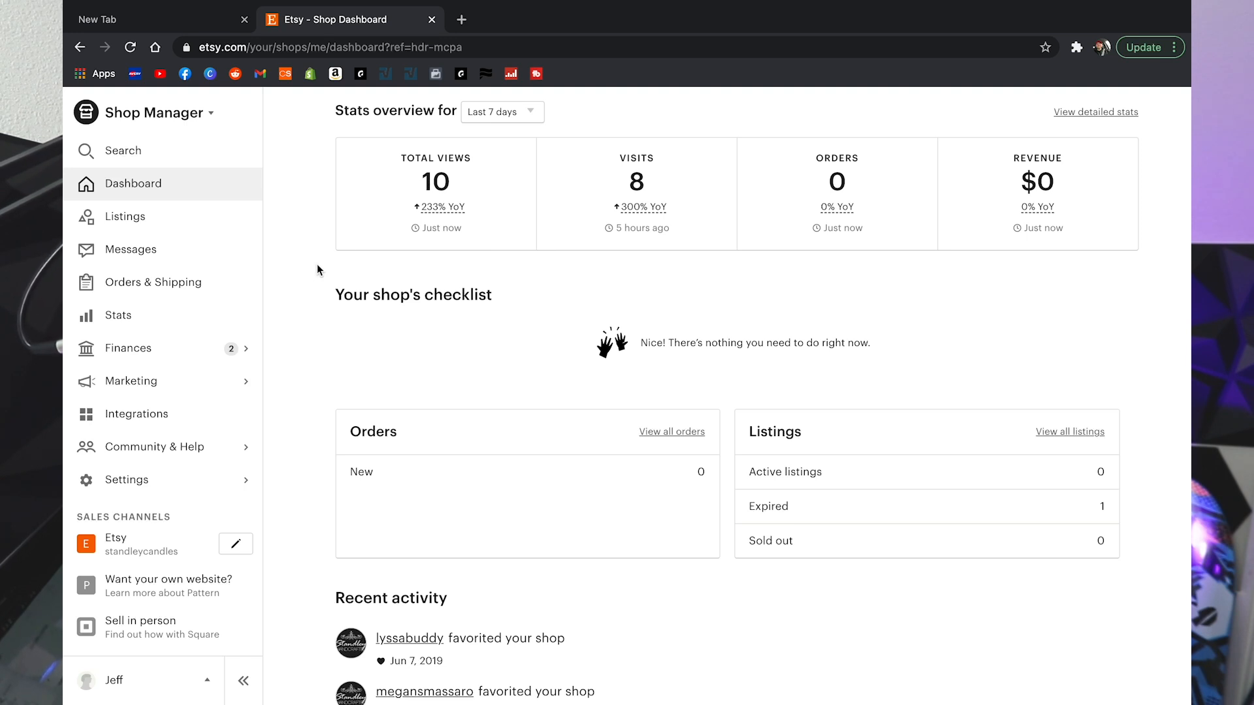
Step: Open Shop Manager's Listings page, showing no active items, 1 expired and 1 inactive
scroll(316, 269, down, 2)
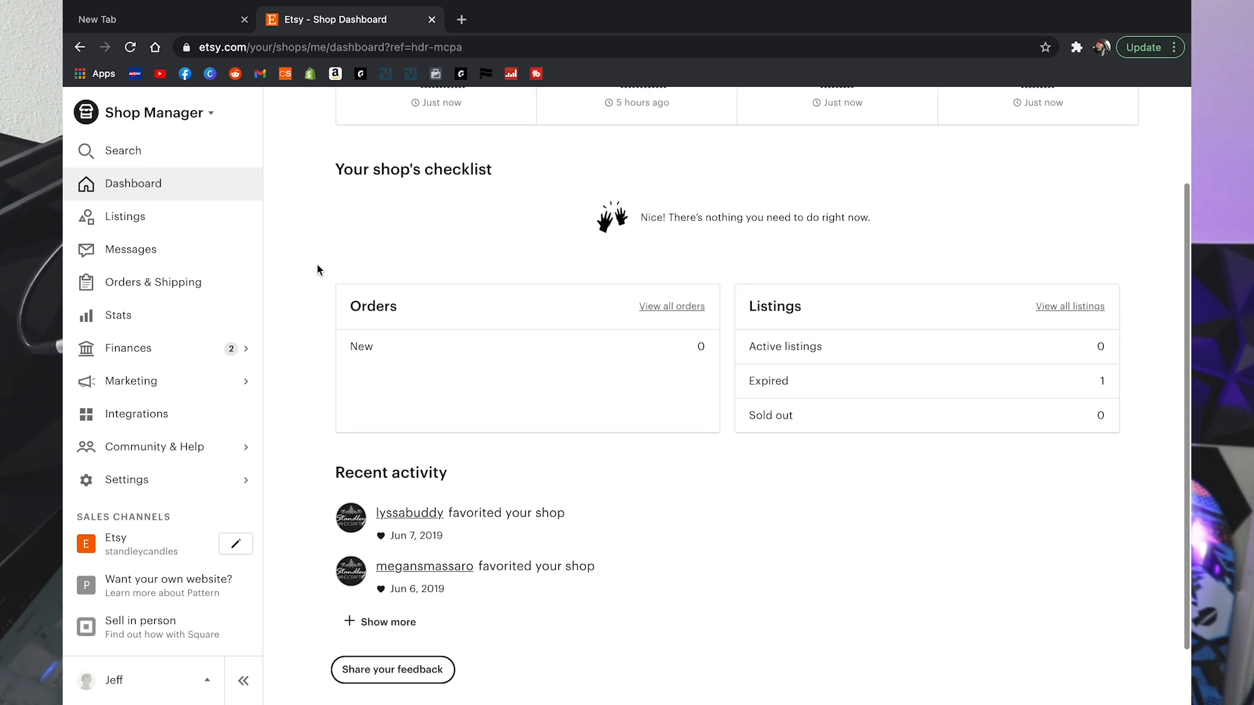
scroll(317, 270, up, 2)
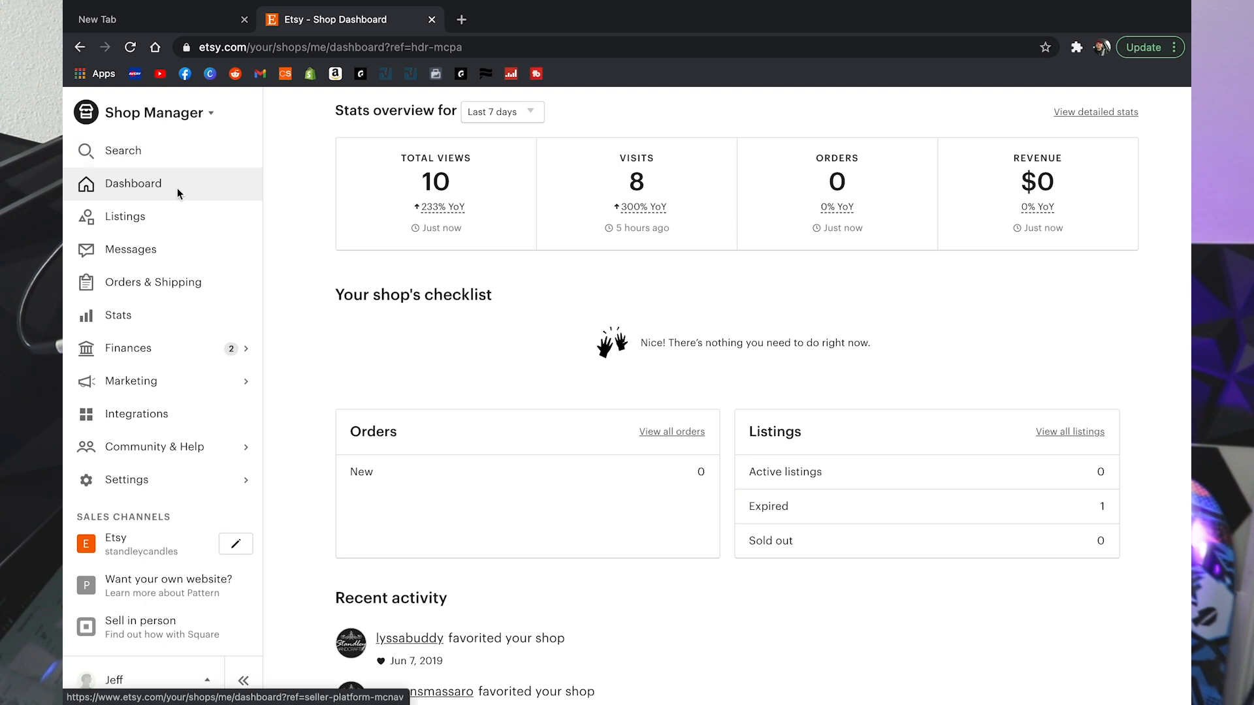
click(135, 225)
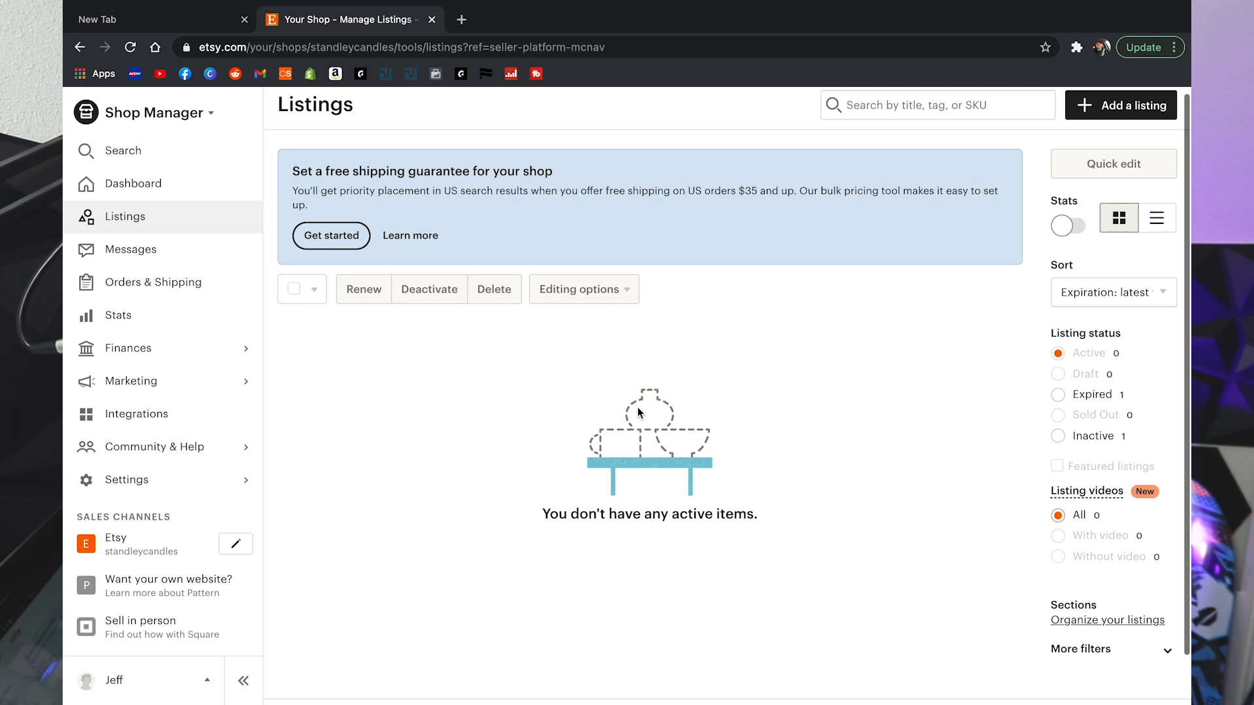
scroll(637, 406, down, 1)
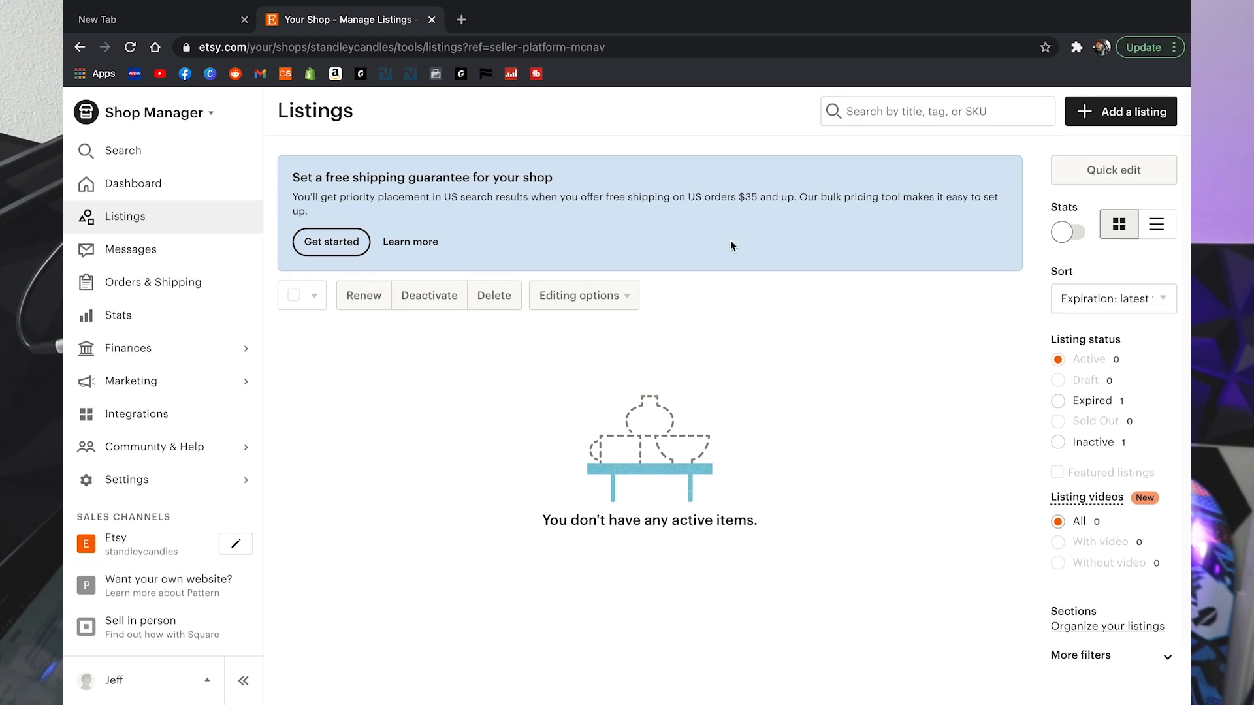
Step: Start a new listing and look over the blank listing form
click(1134, 115)
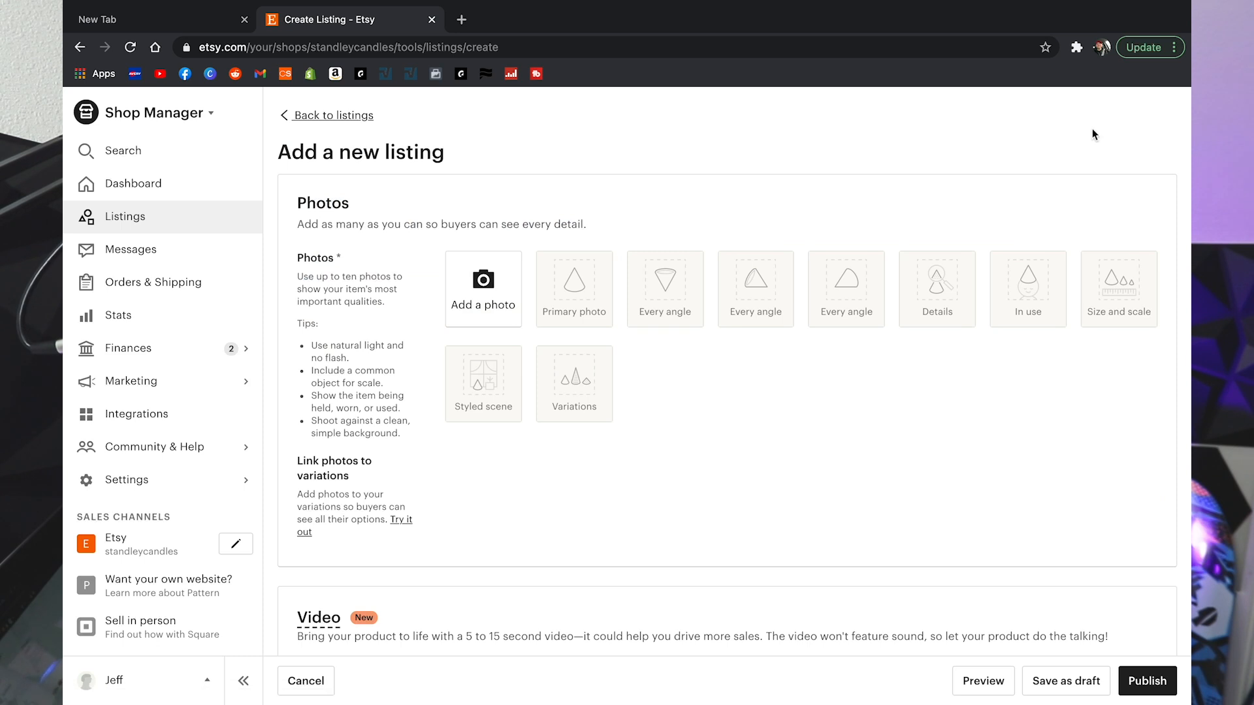
scroll(713, 320, down, 1)
scroll(712, 320, down, 10)
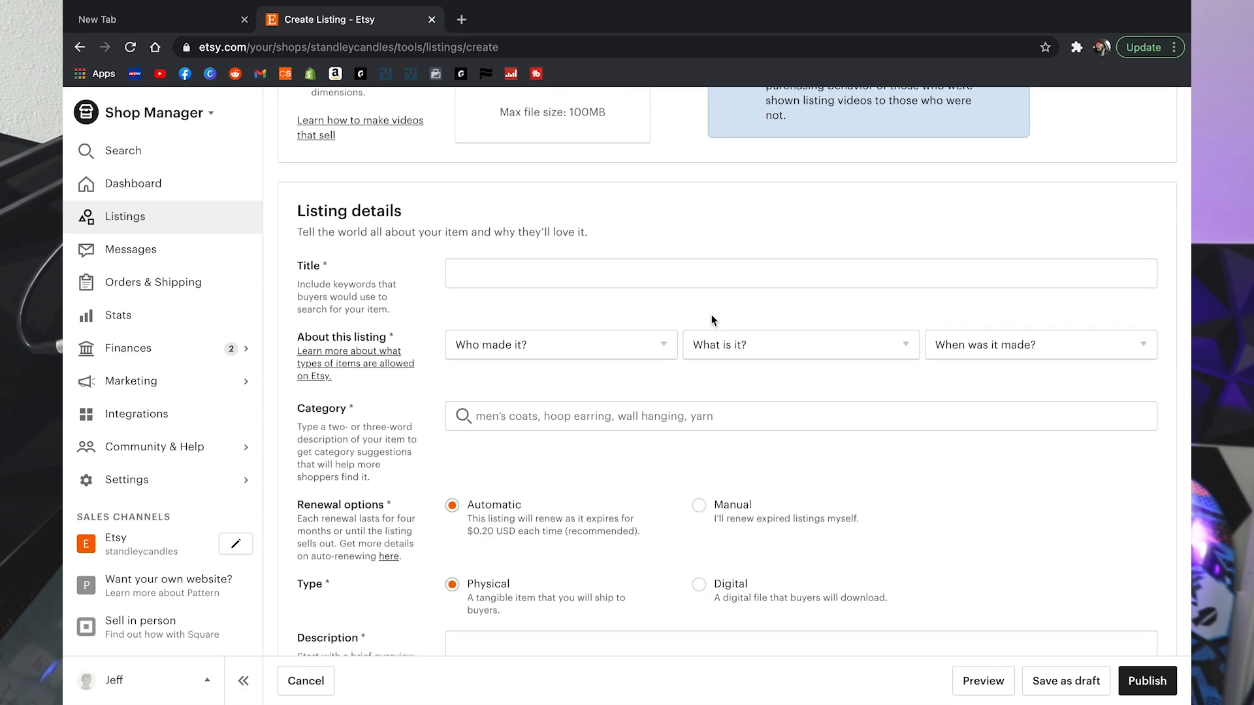
scroll(711, 320, up, 5)
scroll(507, 347, up, 7)
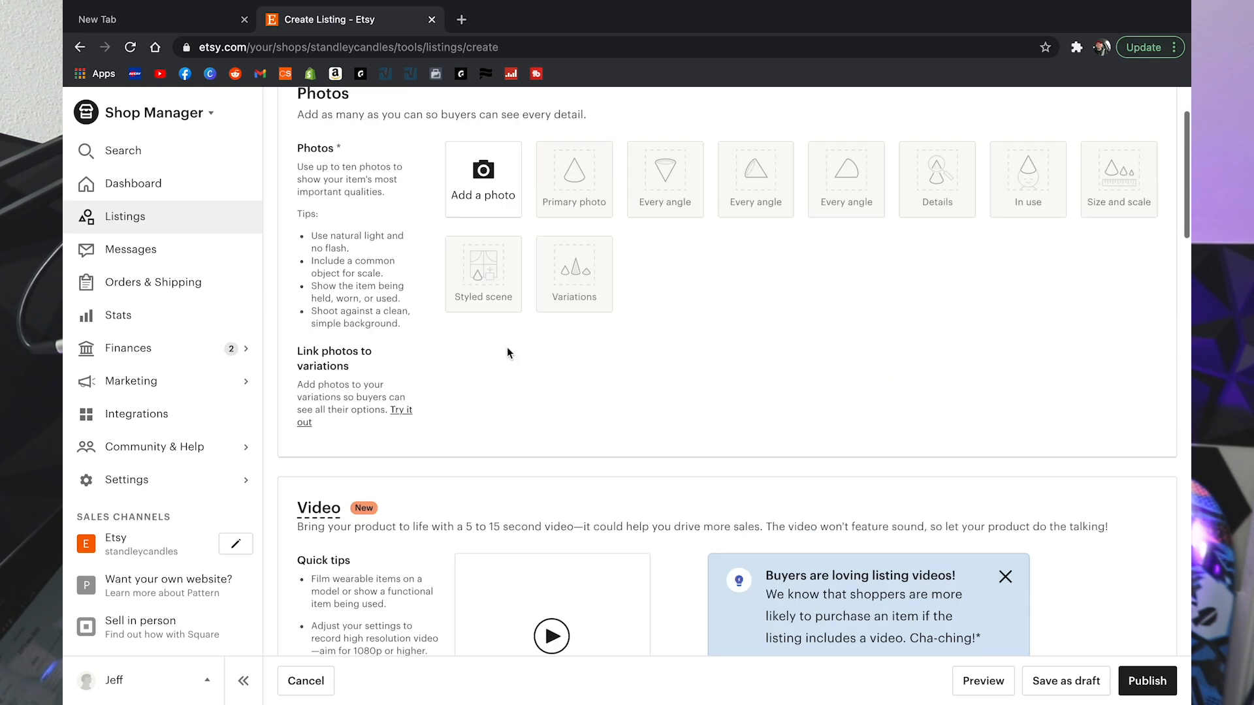
Step: Attempt to leave for Orders & Shipping and Etsy Ads, cancelling both prompts to stay
click(160, 282)
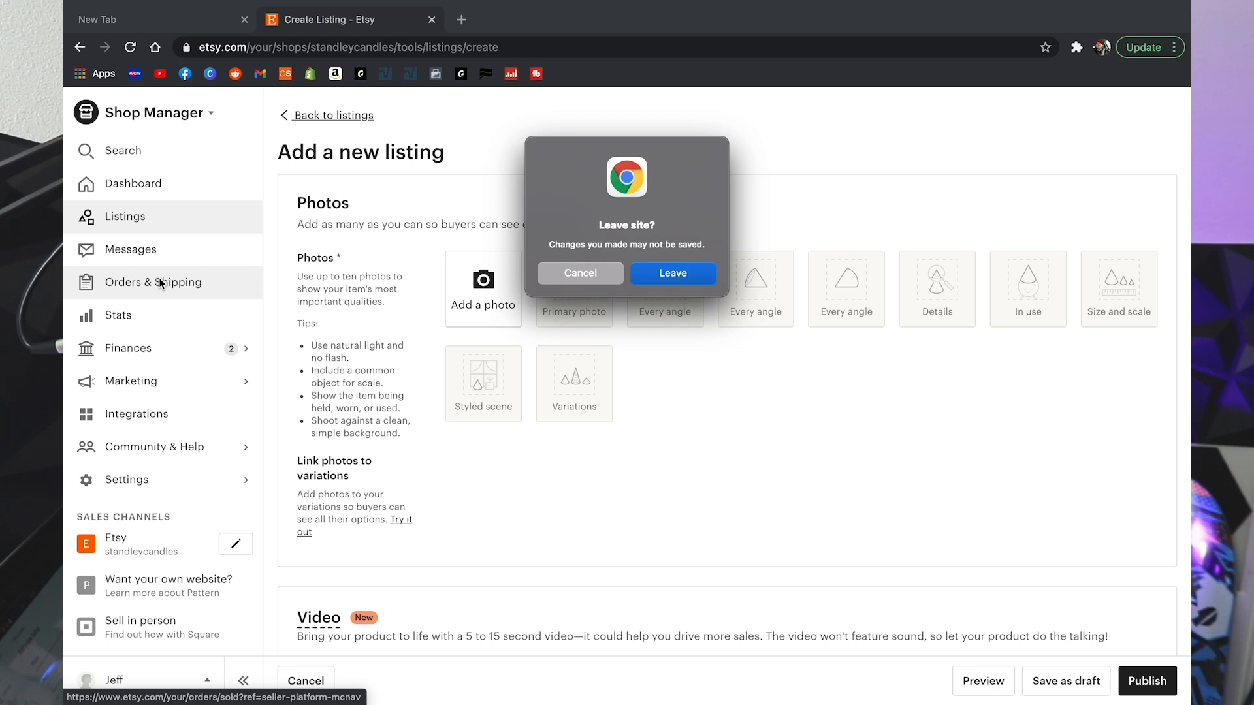
click(590, 275)
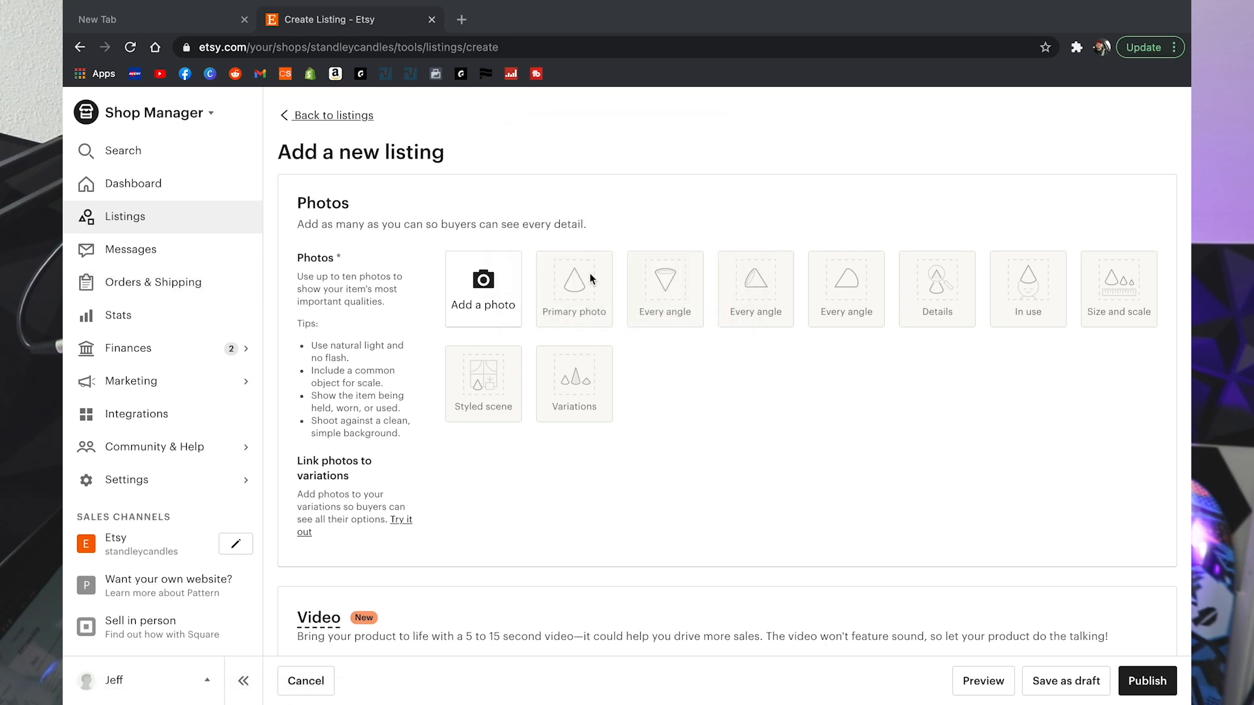
click(135, 380)
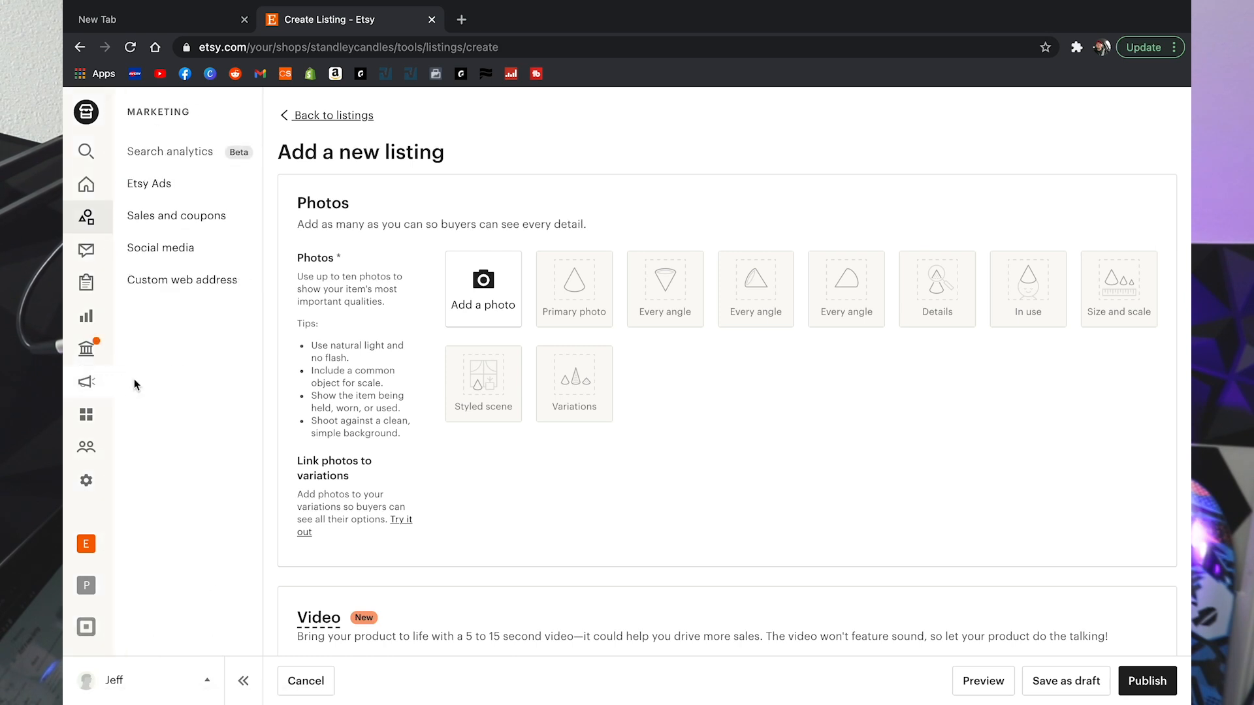
click(160, 186)
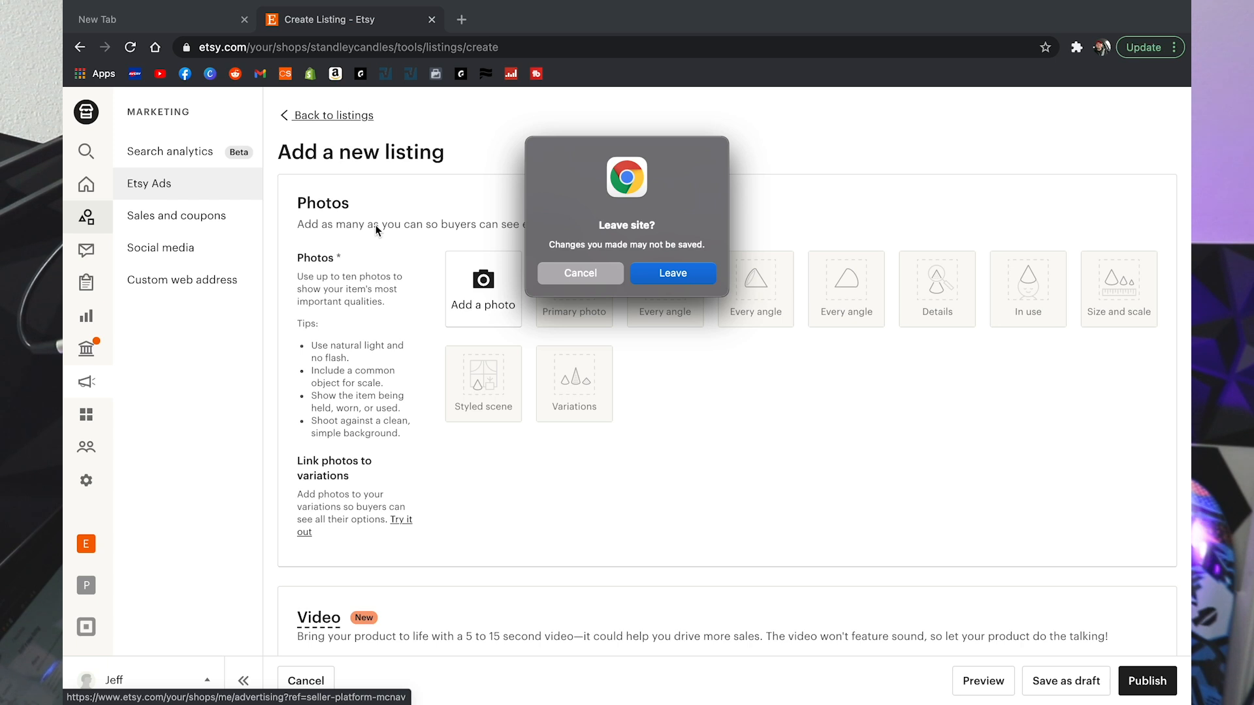
click(591, 279)
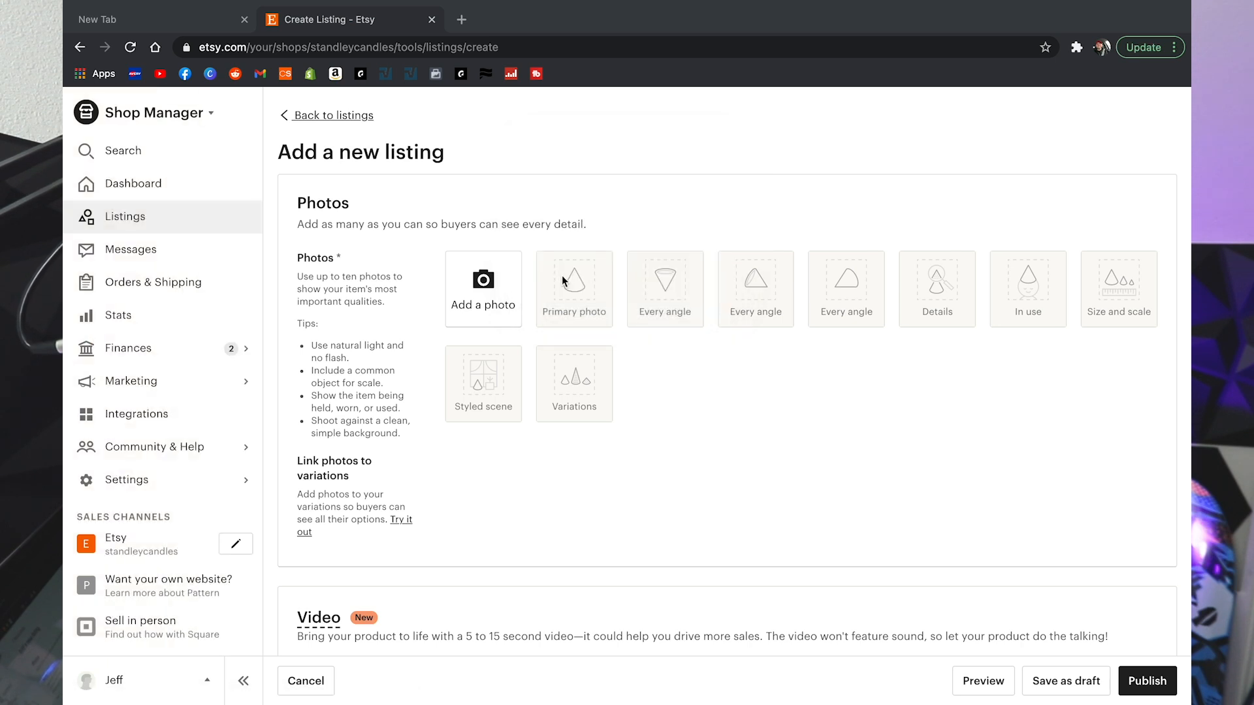
Step: Switch to Etsy Marketplace, leaving the unsaved listing form
click(186, 118)
click(171, 187)
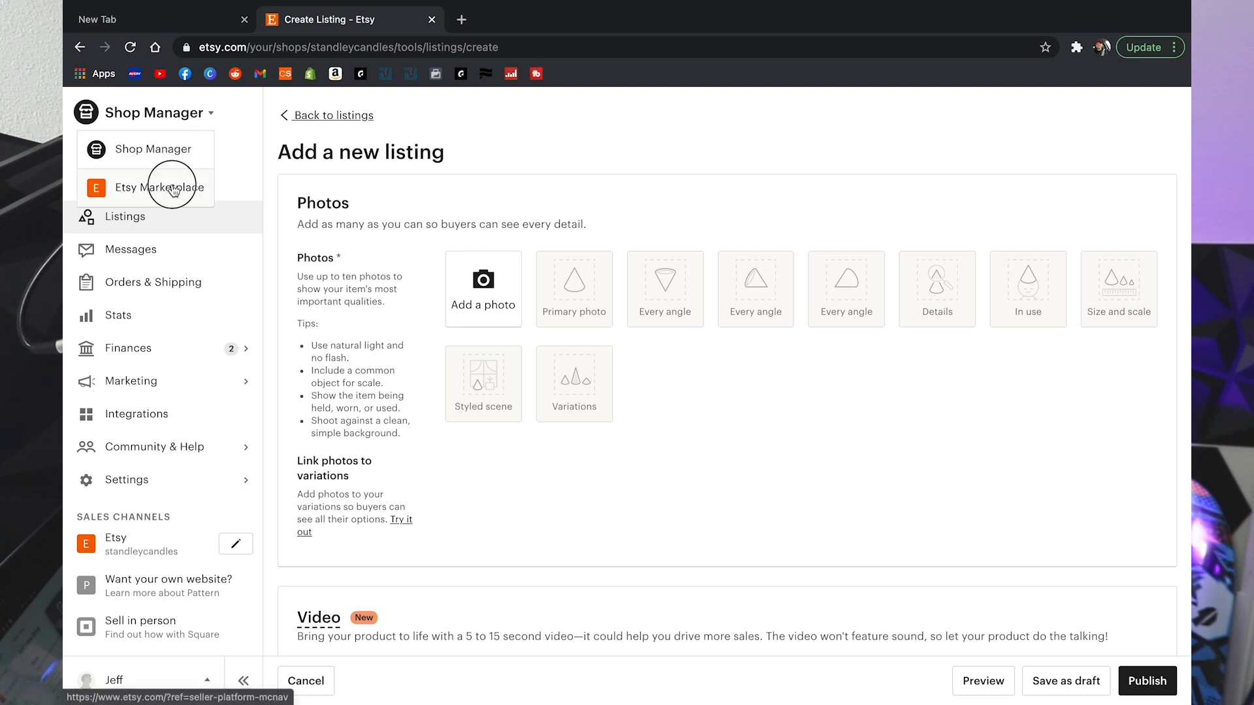
click(681, 272)
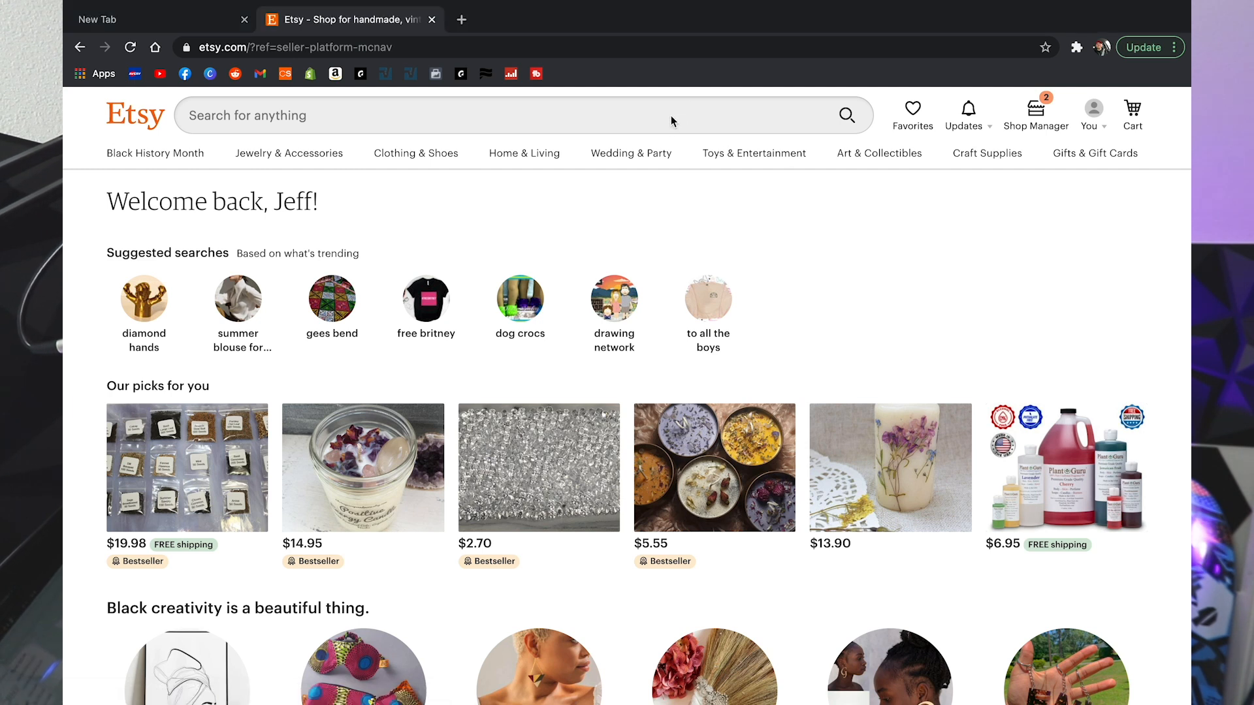
Step: Search the marketplace for 'candles'
click(638, 120)
text(cadnl)
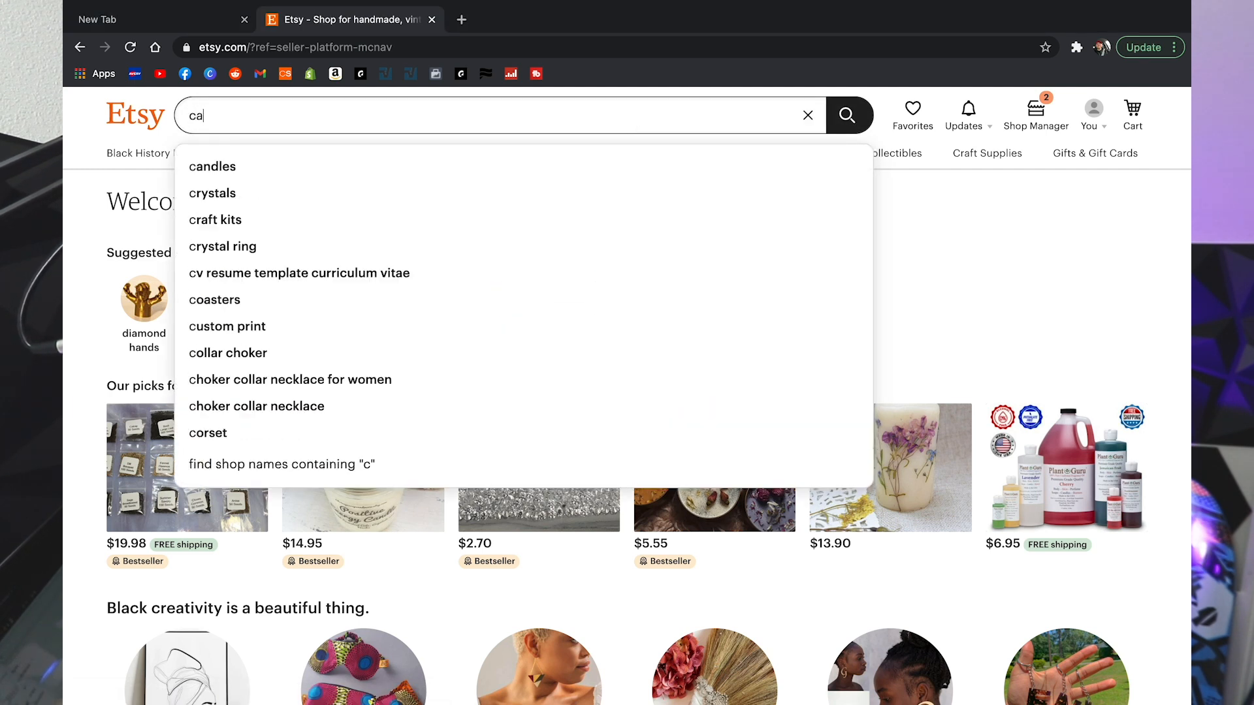
key(BackSpace)
key(BackSpace)
key(BackSpace)
text(candles)
key(Return)
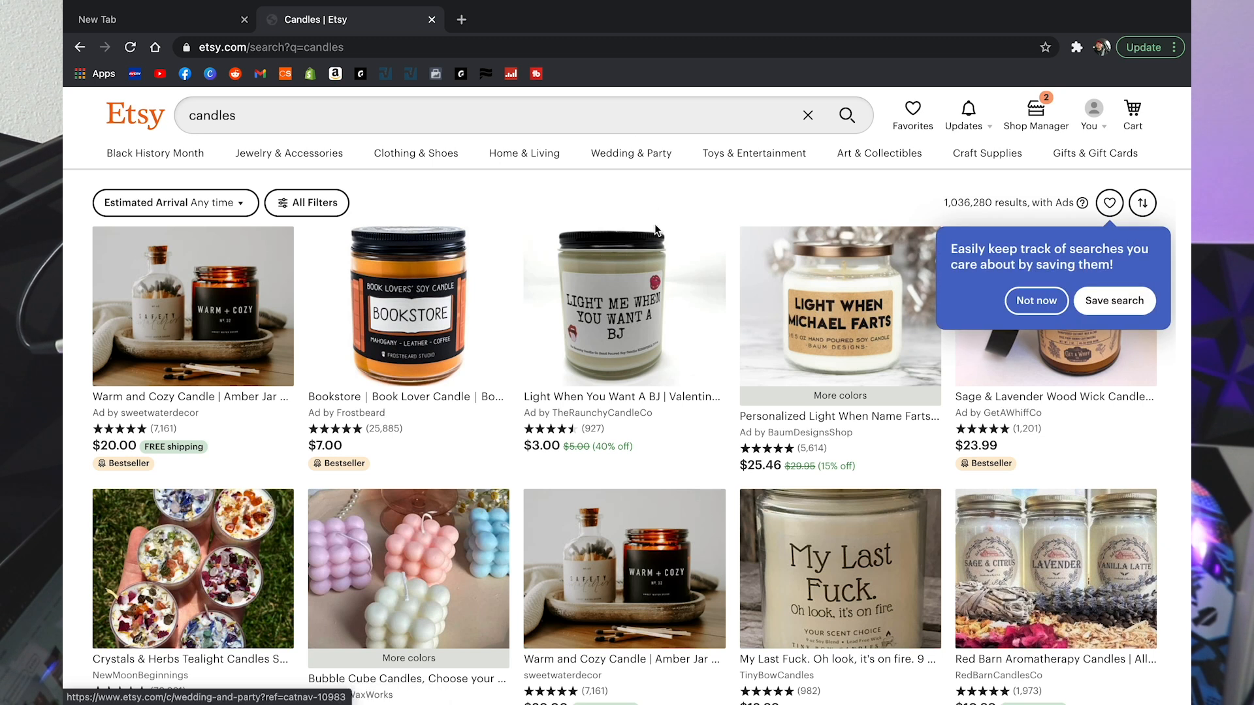
Step: Scroll through the candle search results grid
scroll(296, 323, down, 1)
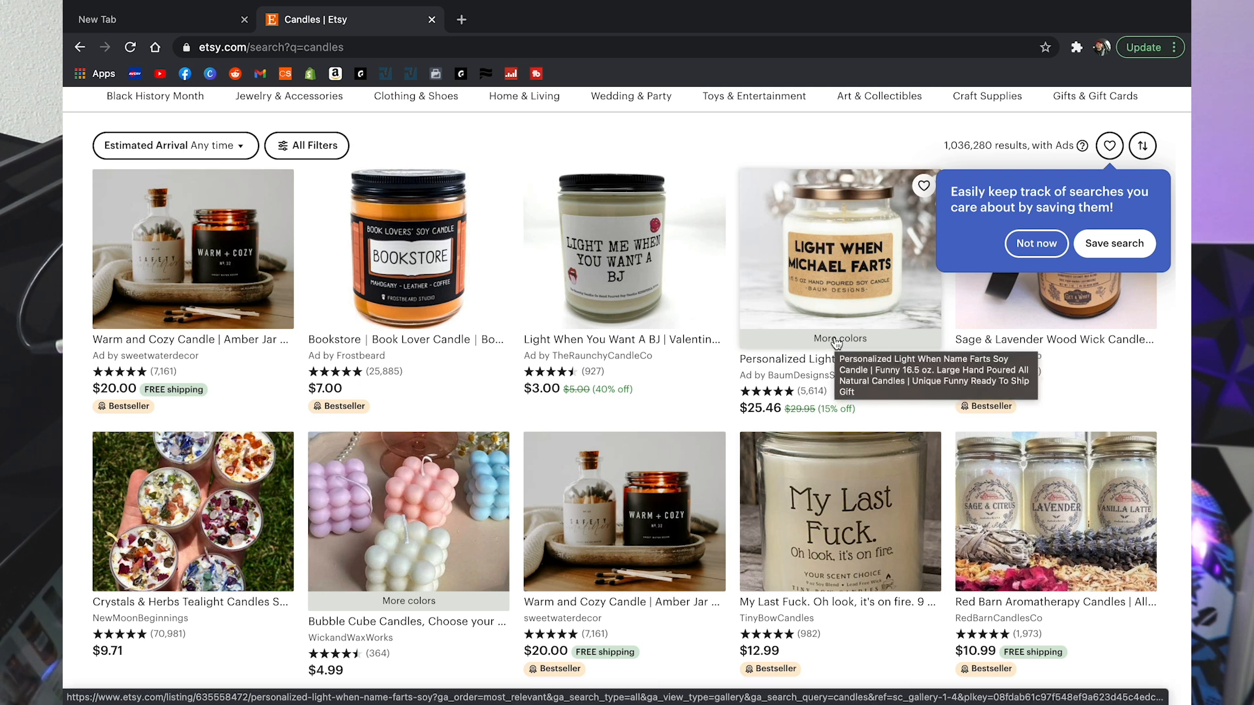
scroll(836, 343, down, 1)
scroll(836, 342, down, 4)
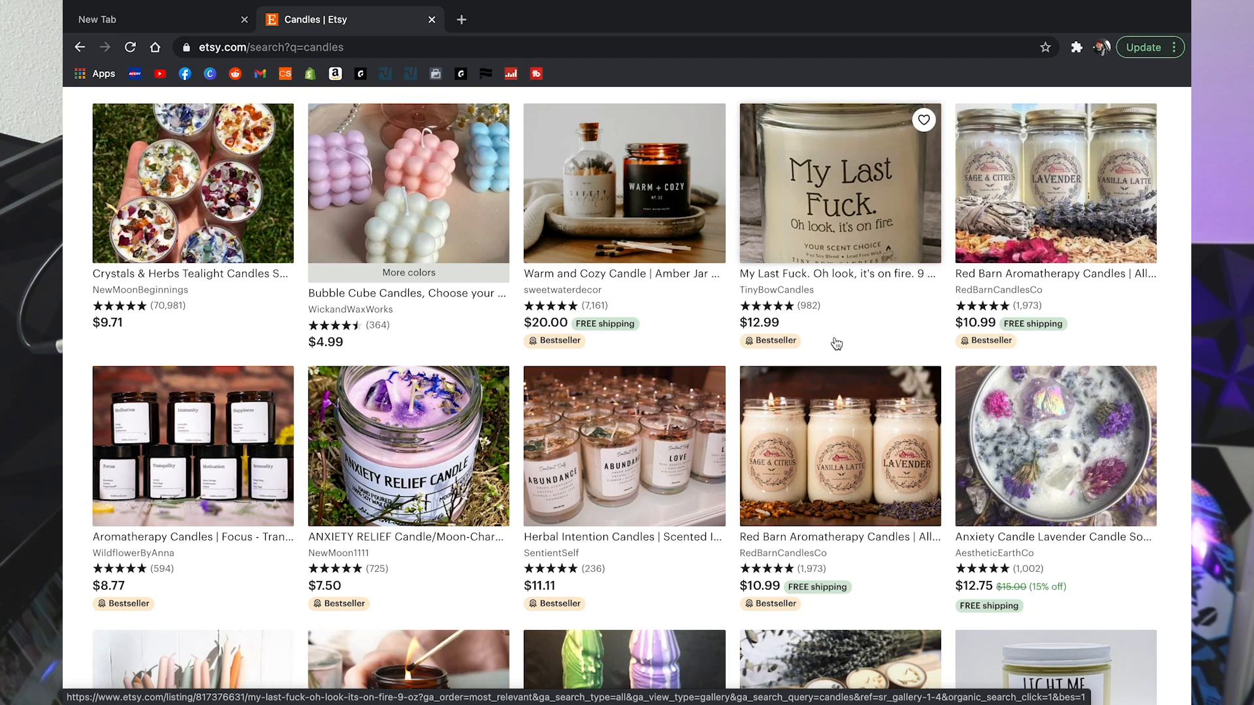
scroll(837, 343, down, 6)
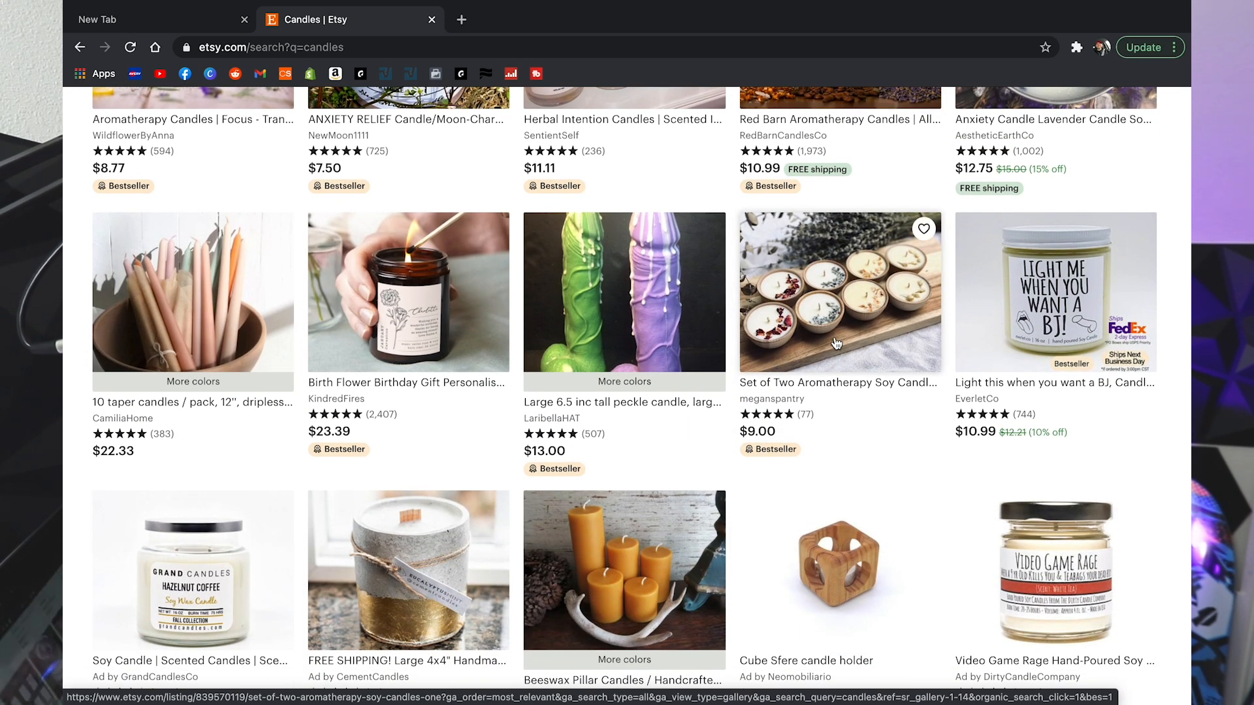
scroll(836, 343, up, 12)
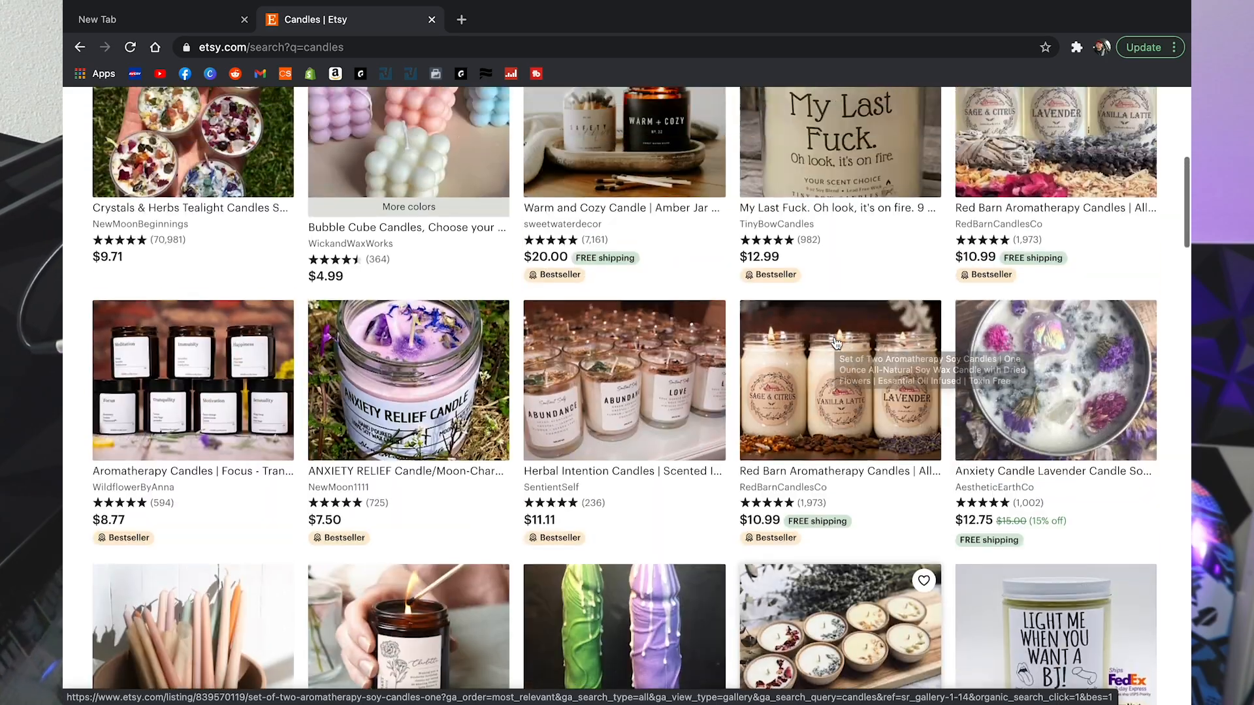
scroll(836, 343, down, 9)
scroll(837, 343, down, 7)
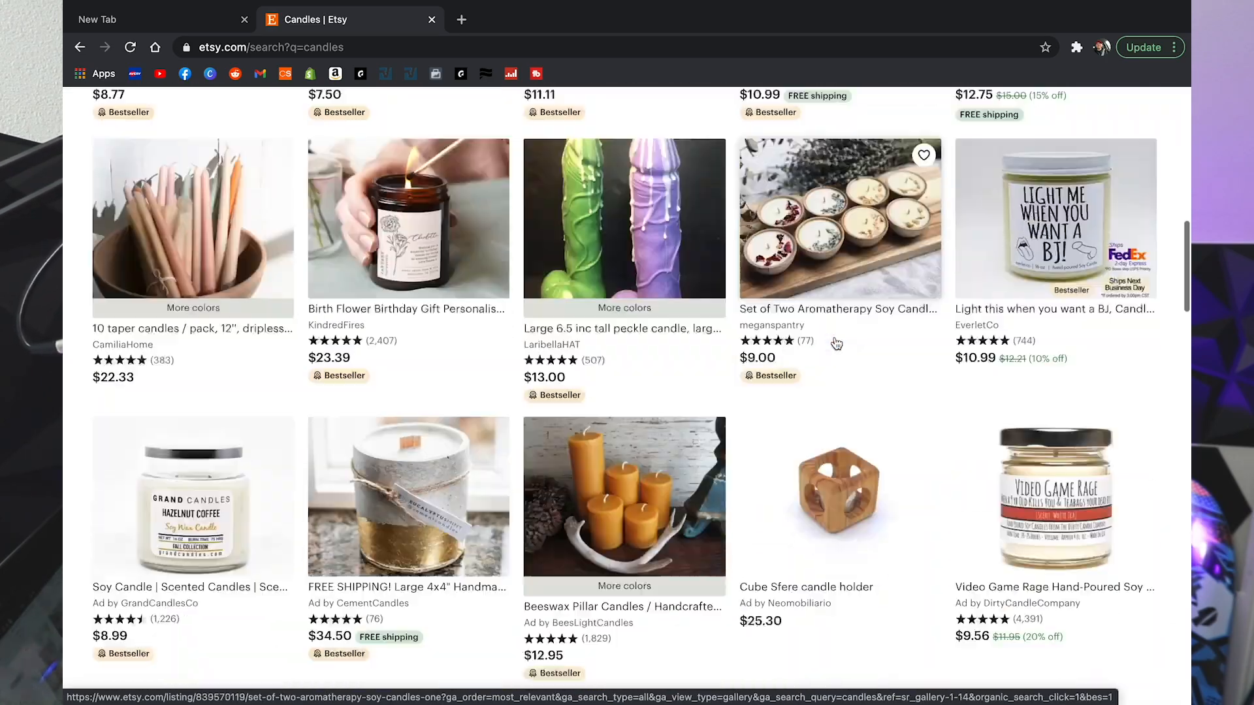